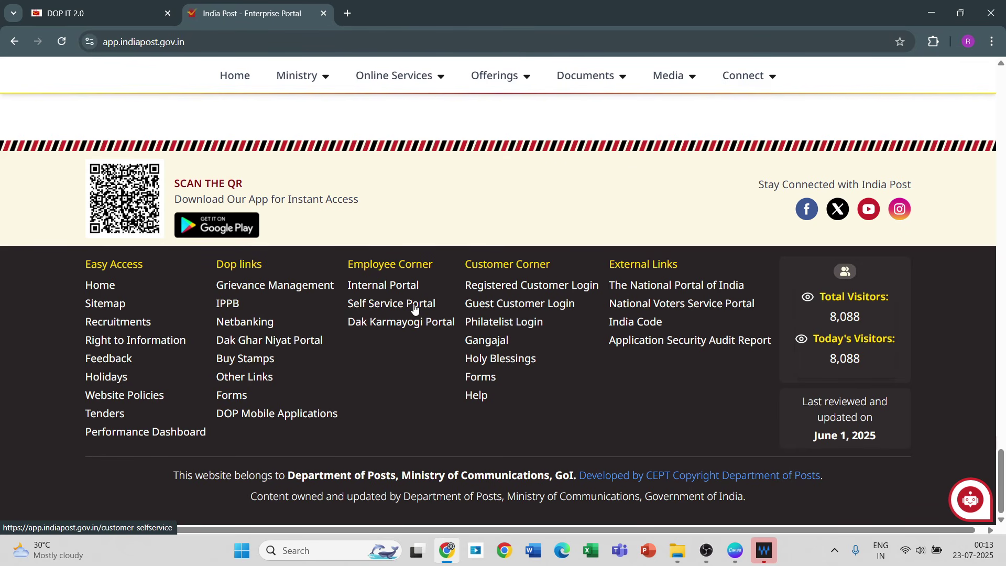
Step: Go to the Self Service Portal from the footer and sign in through the dev login page with saved credentials
{"action": "left_click", "coordinate": [415, 309]}
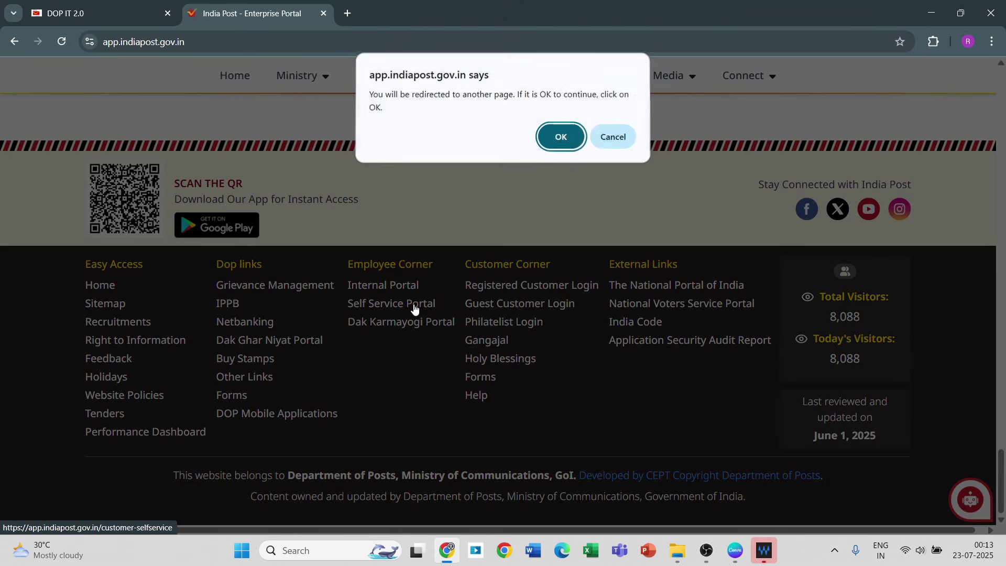
{"action": "left_click", "coordinate": [559, 138]}
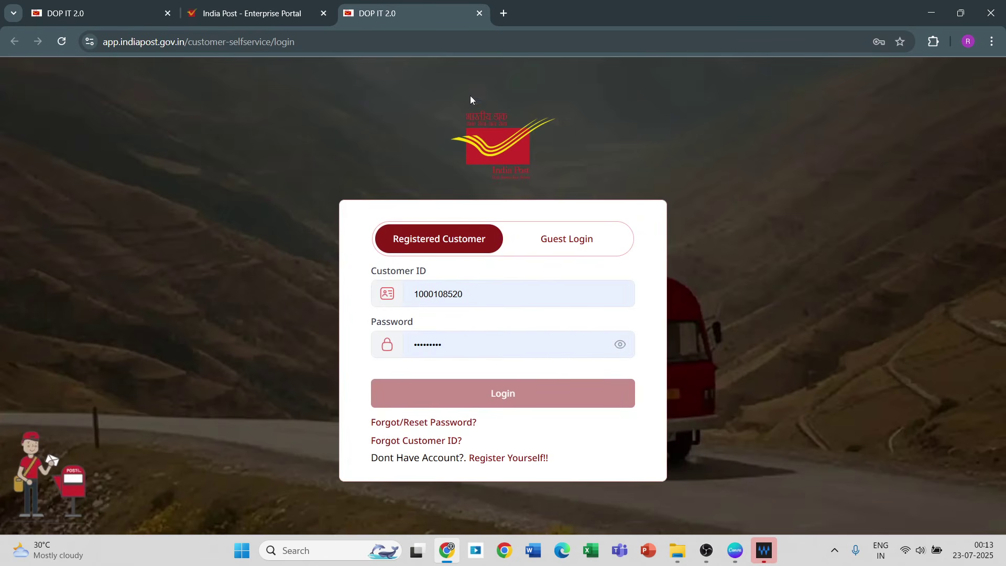
{"action": "left_click", "coordinate": [91, 16]}
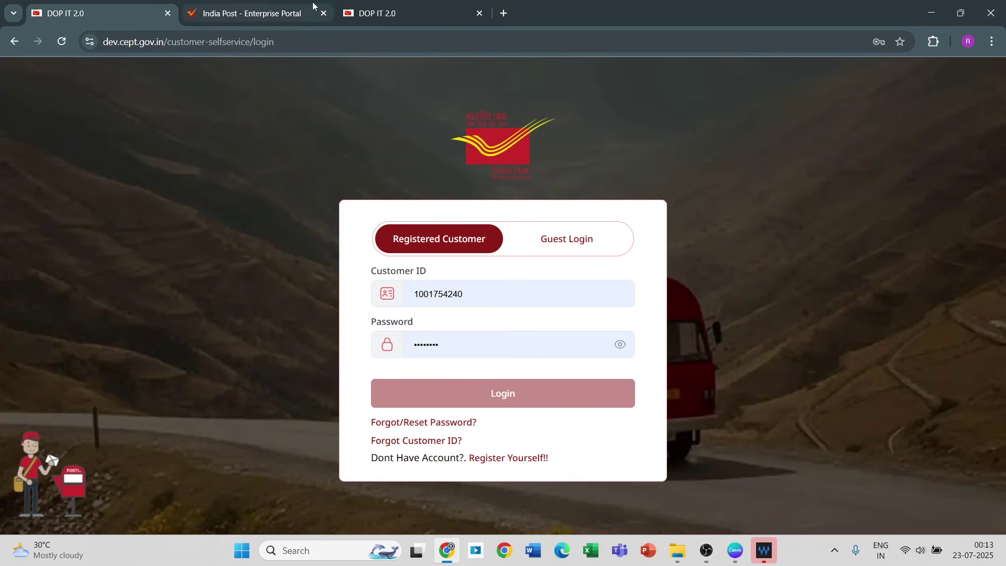
{"action": "left_click", "coordinate": [389, 10]}
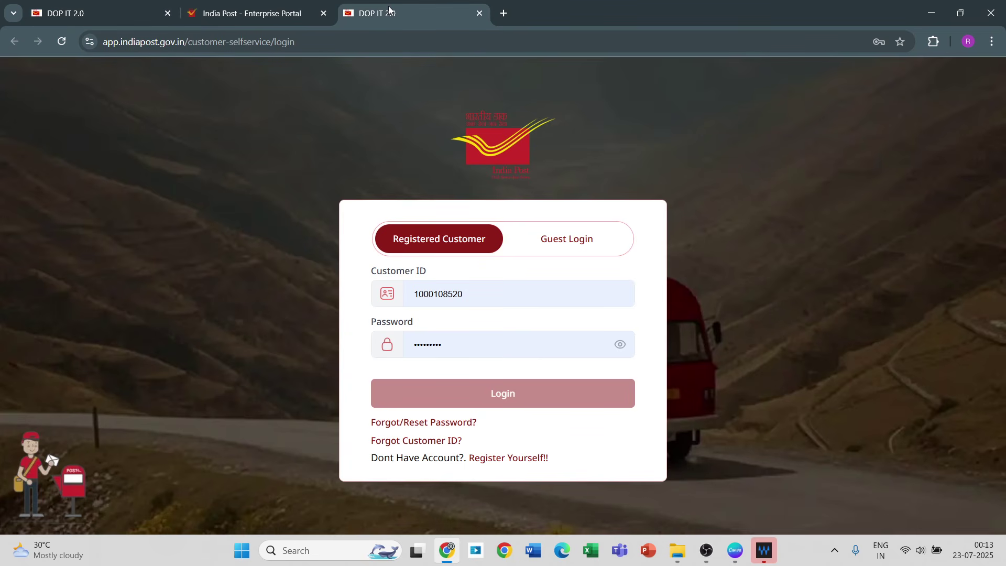
{"action": "left_click", "coordinate": [98, 14]}
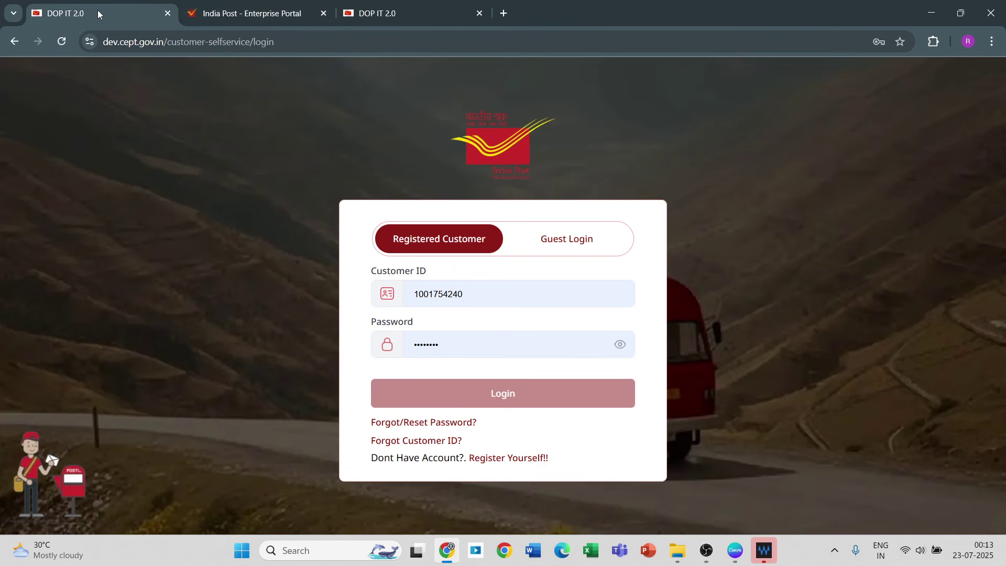
{"action": "left_click", "coordinate": [463, 341]}
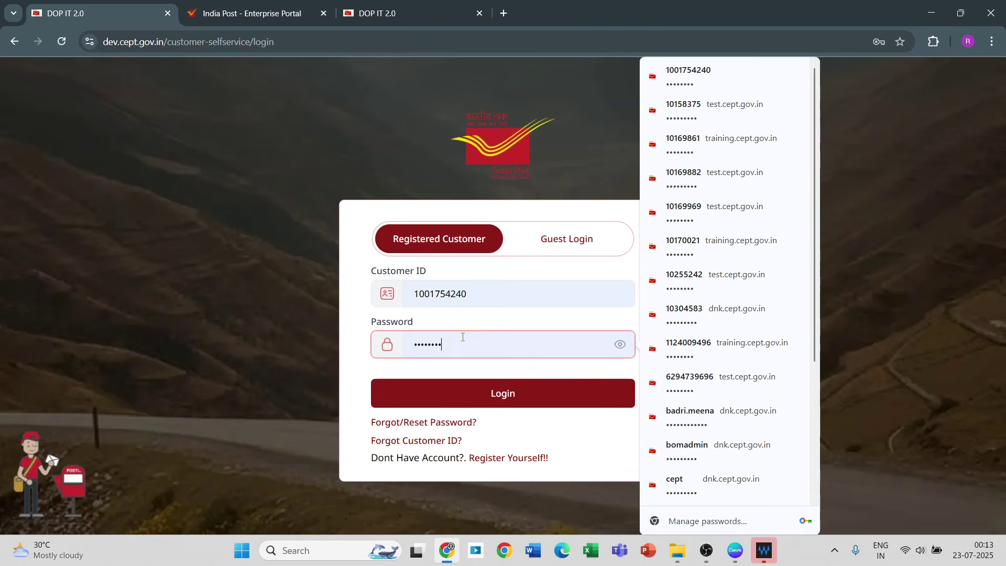
{"action": "left_click", "coordinate": [482, 393]}
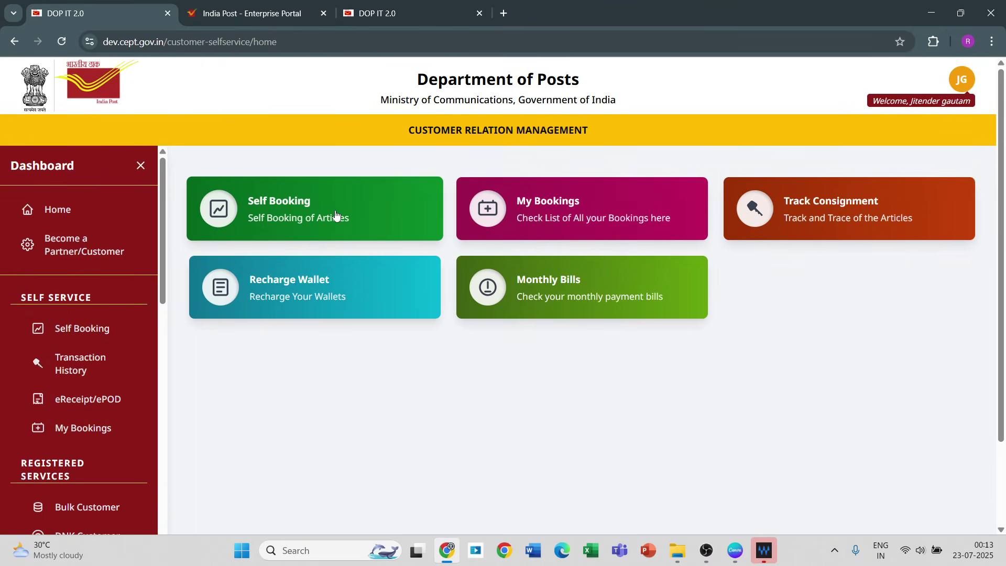
Step: Start an International Booking from Self Booking and choose the Commercial Goods/DNK product
{"action": "left_click", "coordinate": [336, 215]}
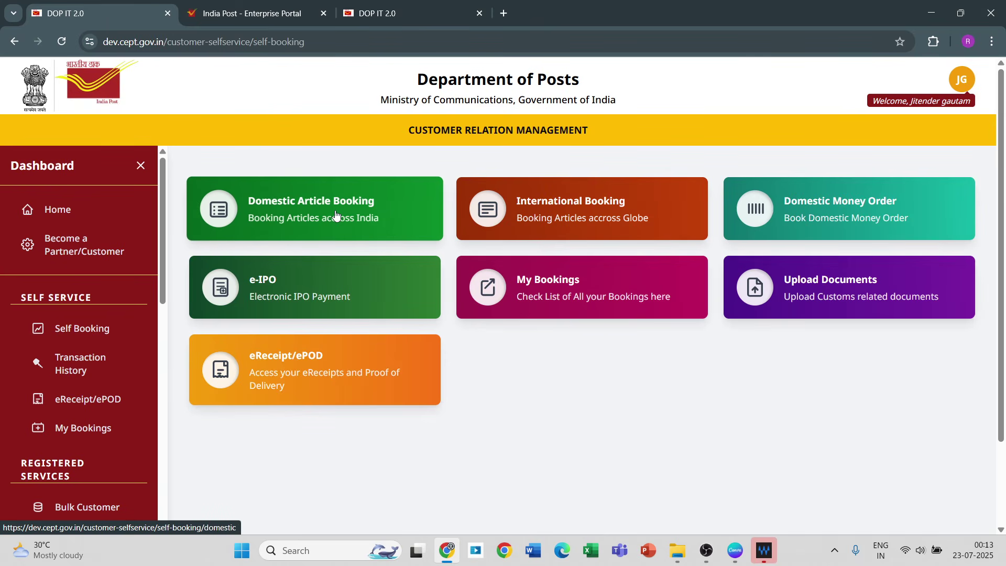
{"action": "left_click", "coordinate": [556, 206]}
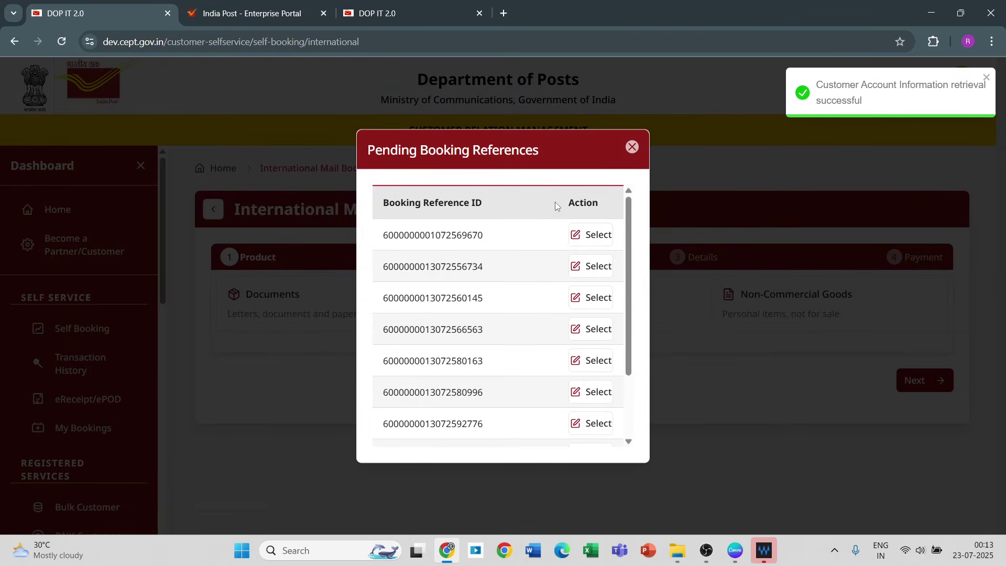
{"action": "left_click", "coordinate": [633, 148]}
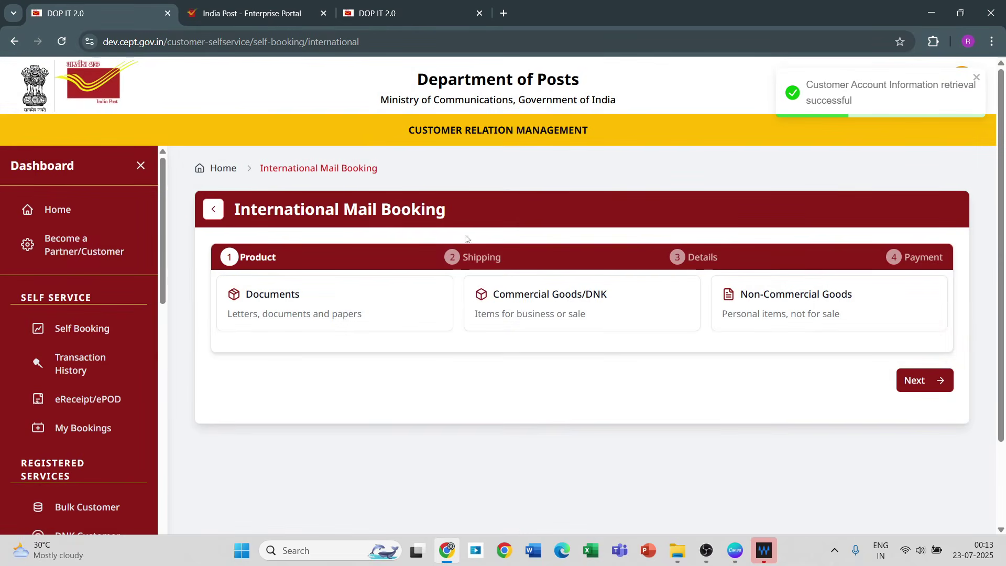
{"action": "left_click", "coordinate": [499, 298]}
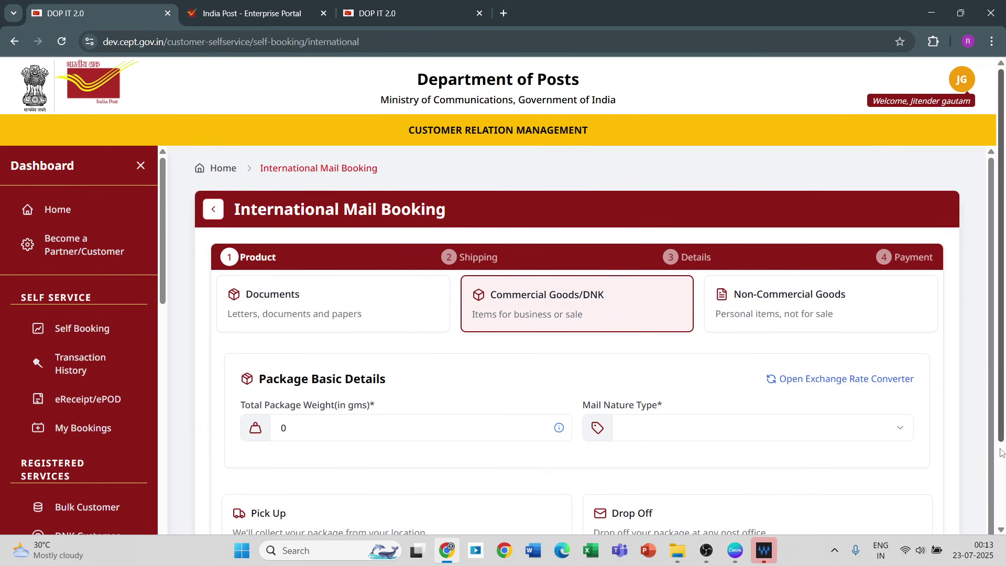
Step: Set the package weight to 1000 g
{"action": "scroll", "coordinate": [1002, 468], "scroll_direction": "down", "scroll_amount": 2}
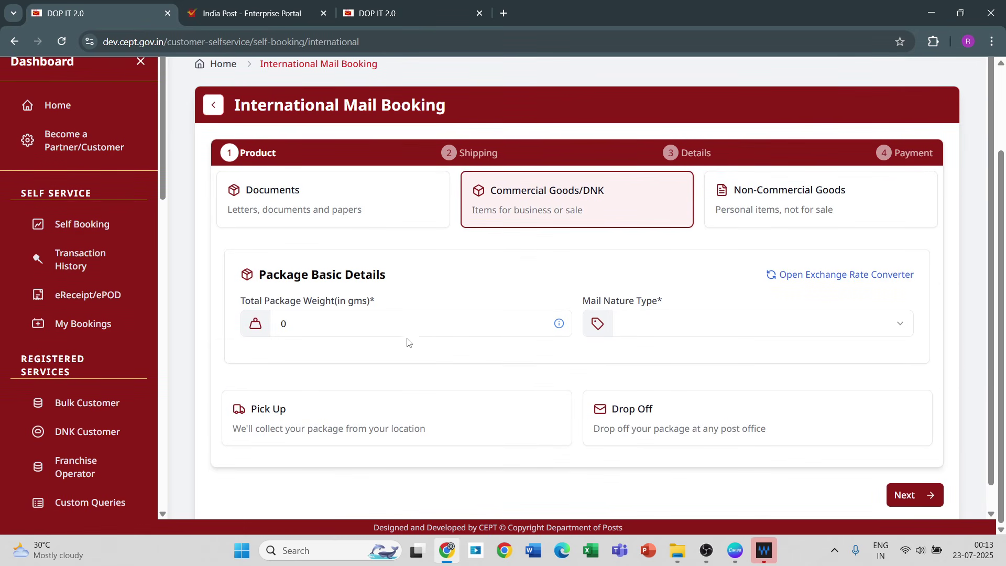
{"action": "left_click", "coordinate": [357, 324]}
{"action": "key", "text": "BackSpace"}
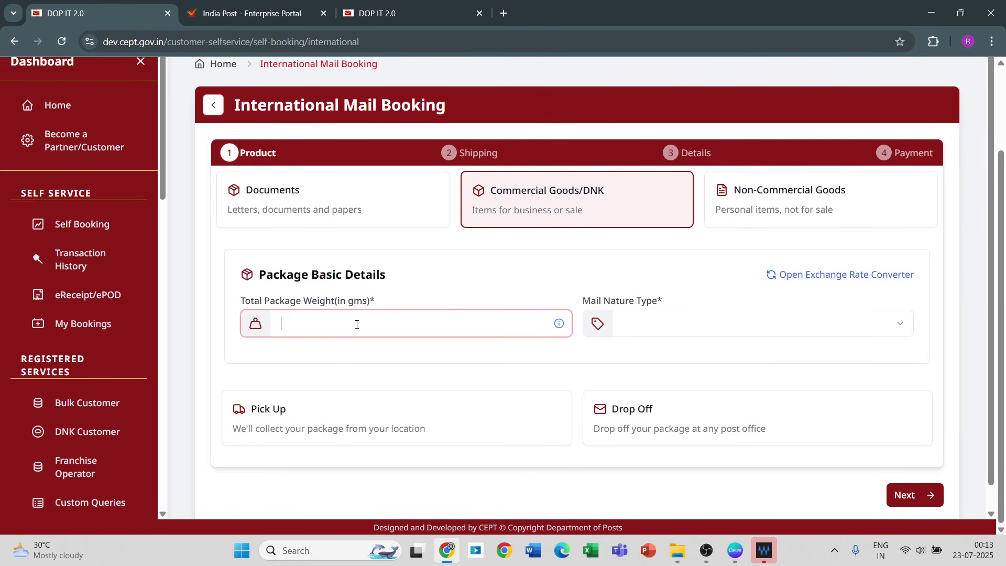
{"action": "type", "text": "1000"}
Step: Choose Sale of Goods as the mail nature type and select Pick Up
{"action": "left_click", "coordinate": [648, 323]}
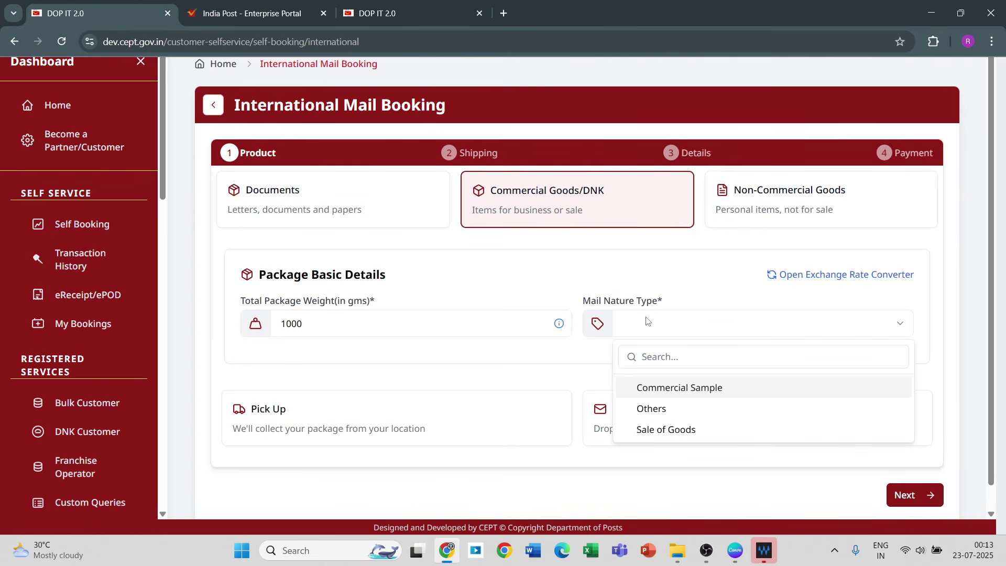
{"action": "left_click", "coordinate": [645, 428]}
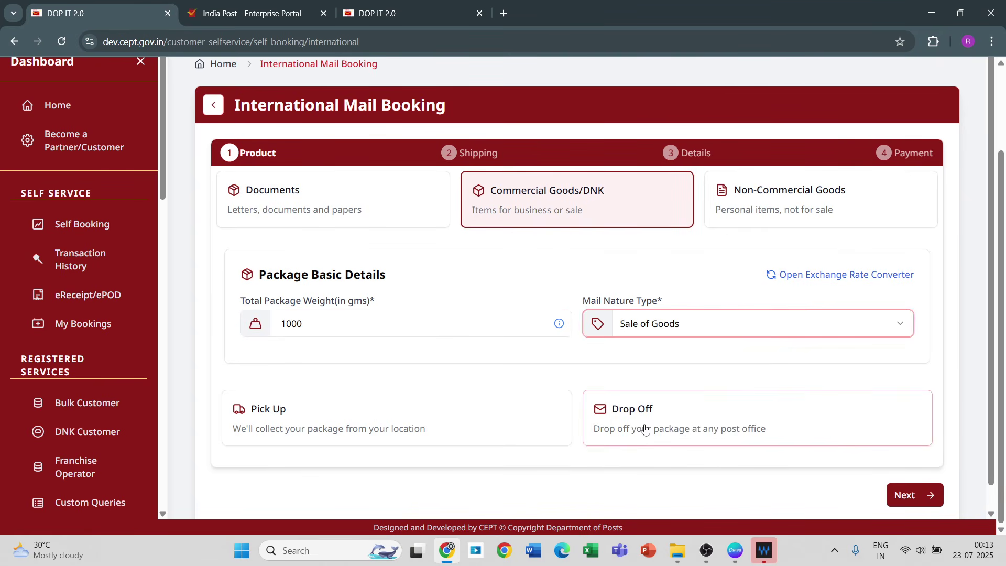
{"action": "left_click", "coordinate": [354, 432]}
{"action": "left_click", "coordinate": [354, 433]}
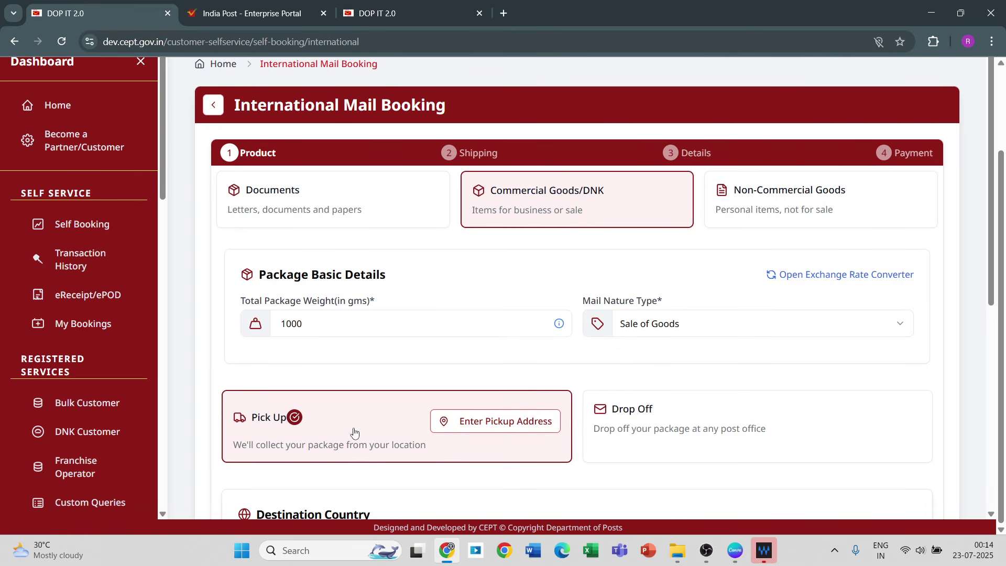
{"action": "left_click", "coordinate": [476, 430]}
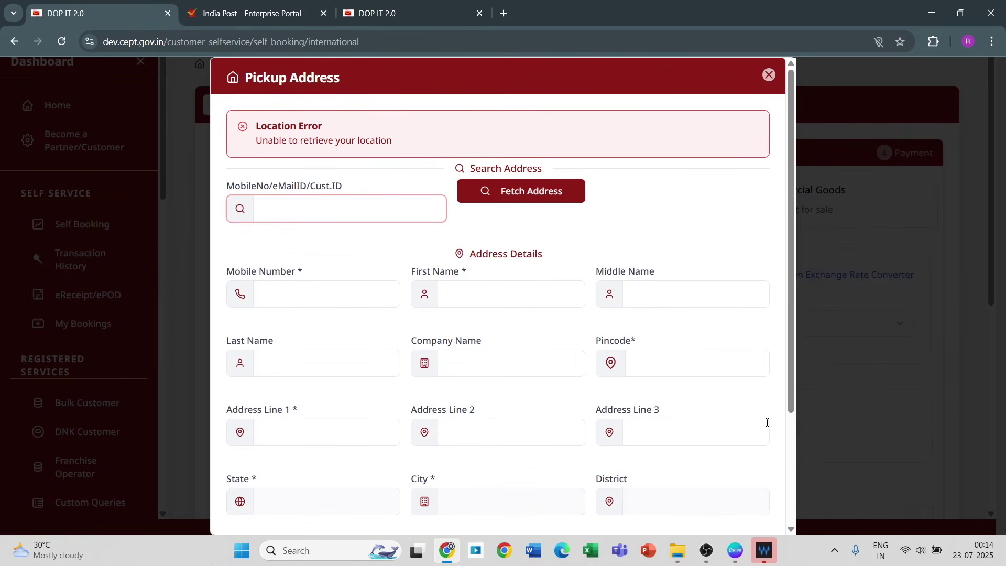
Step: Try searching saved addresses by a mobile number, then clear the search
{"action": "left_click_drag", "start_coordinate": [654, 349], "coordinate": [364, 175]}
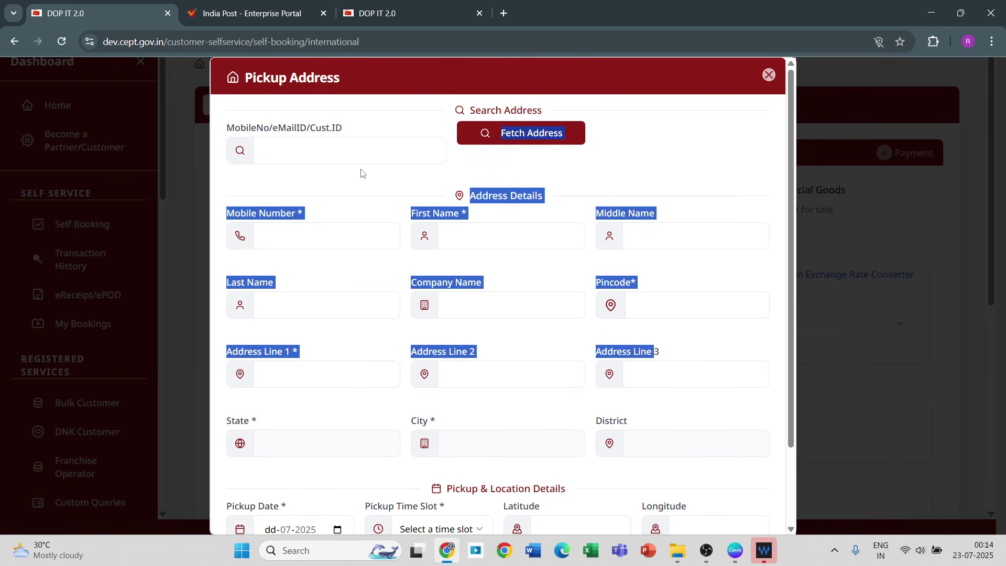
{"action": "left_click", "coordinate": [683, 117]}
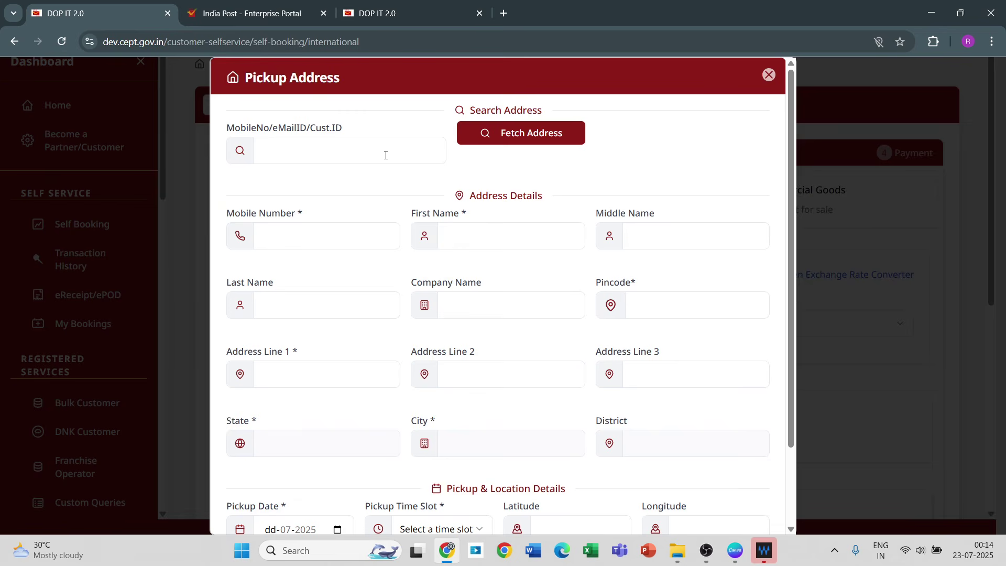
{"action": "left_click", "coordinate": [293, 159]}
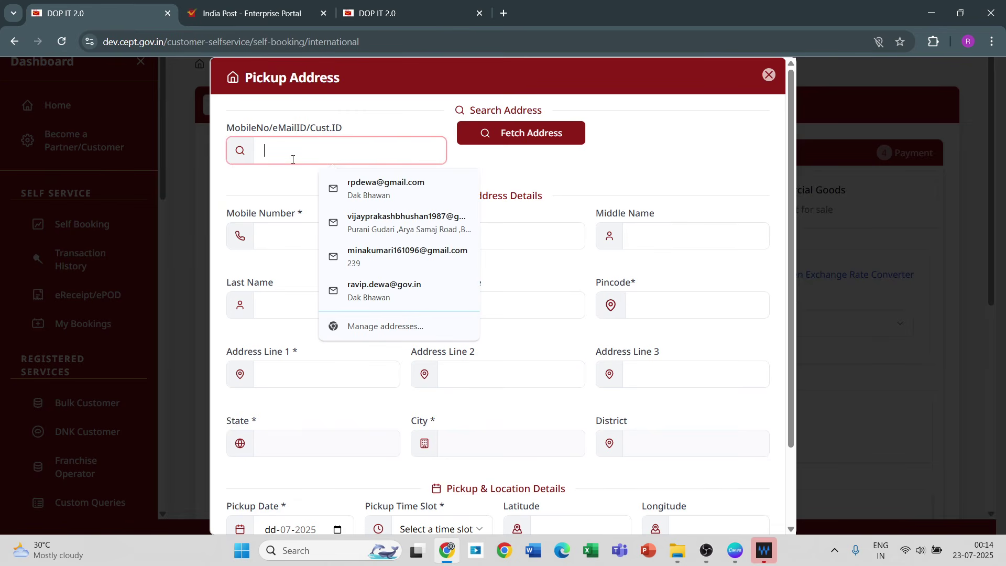
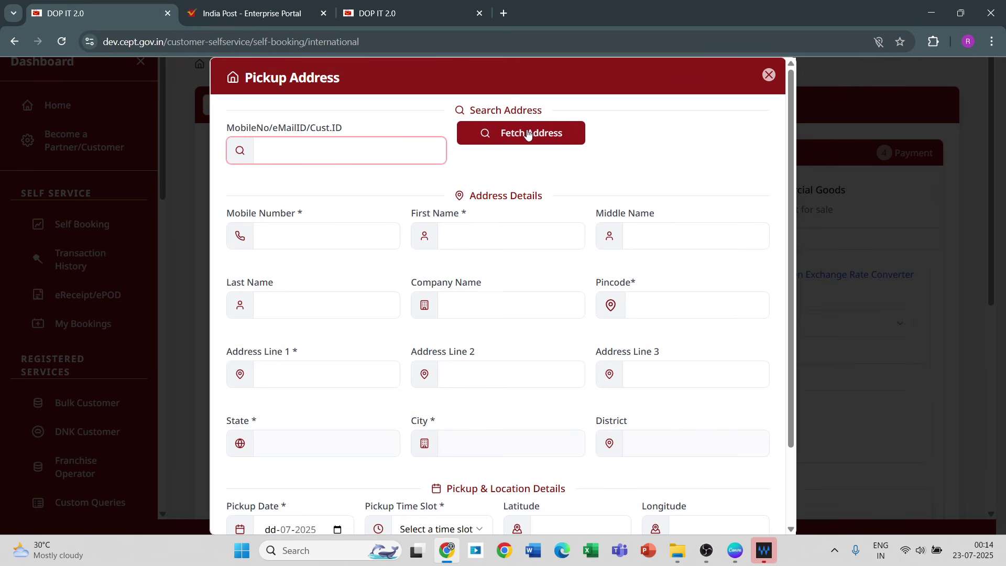
Step: Move through the mobile, name and company fields, then open the Pincode Search
{"action": "left_click", "coordinate": [283, 233]}
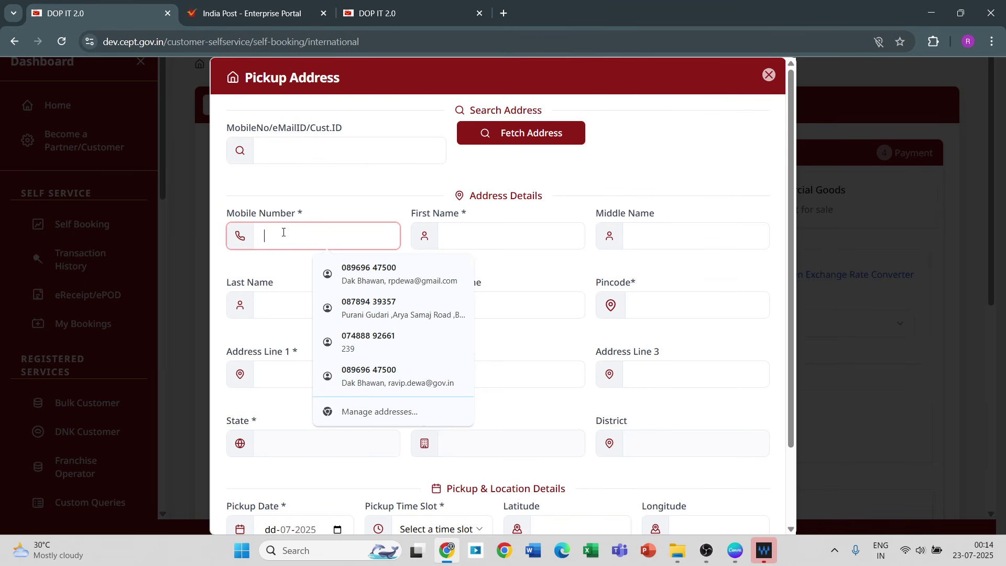
{"action": "left_click", "coordinate": [536, 242]}
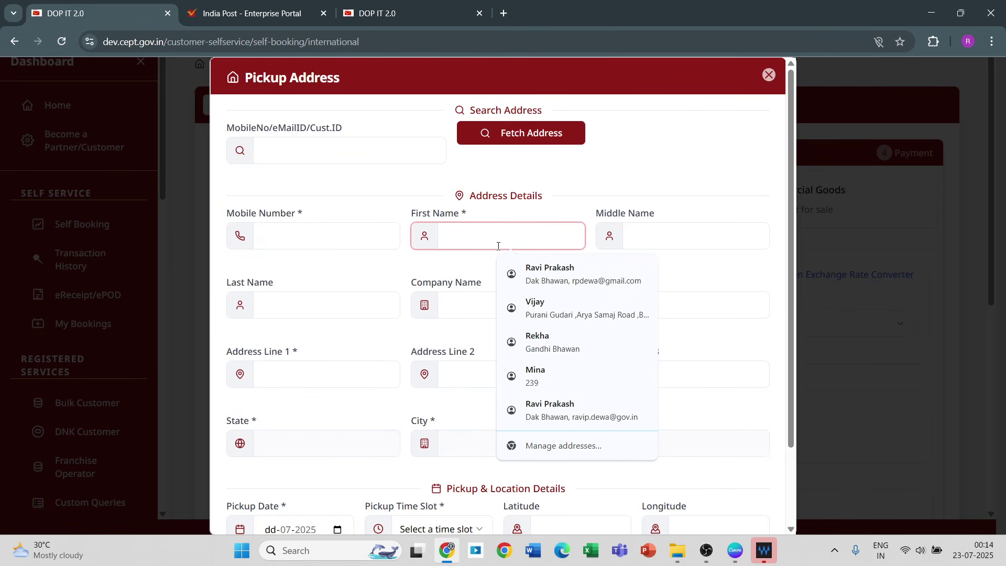
{"action": "left_click", "coordinate": [623, 239]}
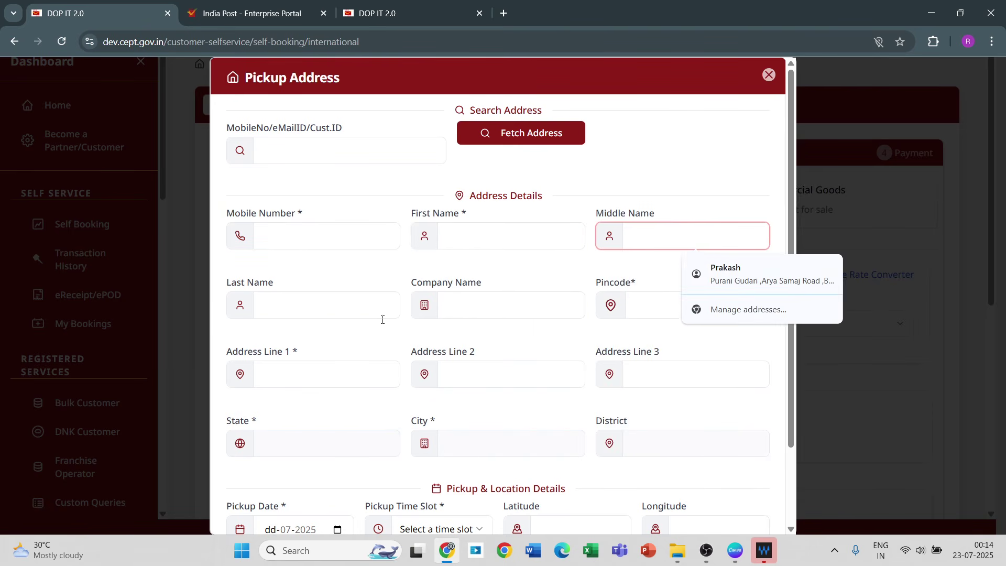
{"action": "left_click", "coordinate": [362, 326]}
{"action": "left_click", "coordinate": [497, 310]}
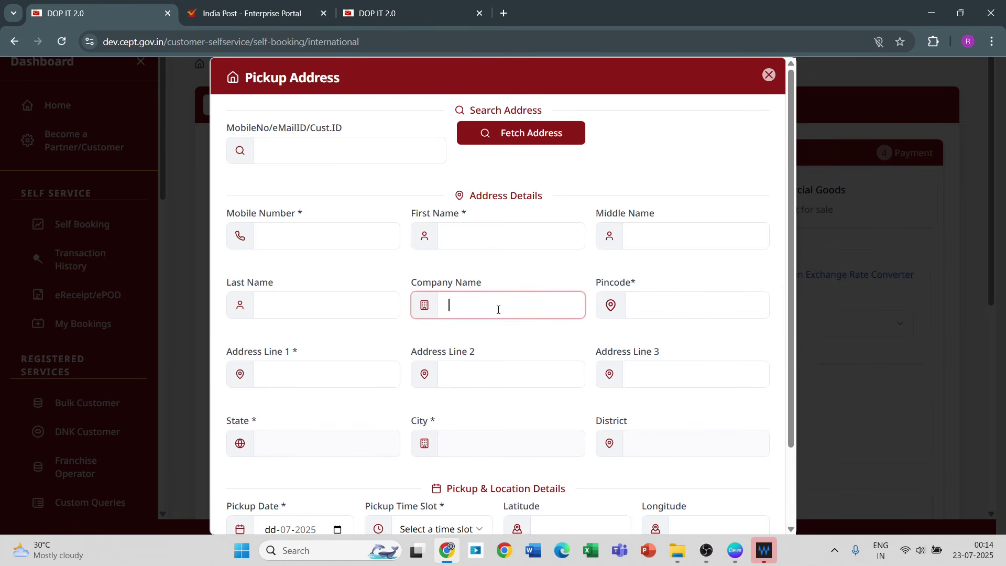
{"action": "left_click", "coordinate": [651, 307]}
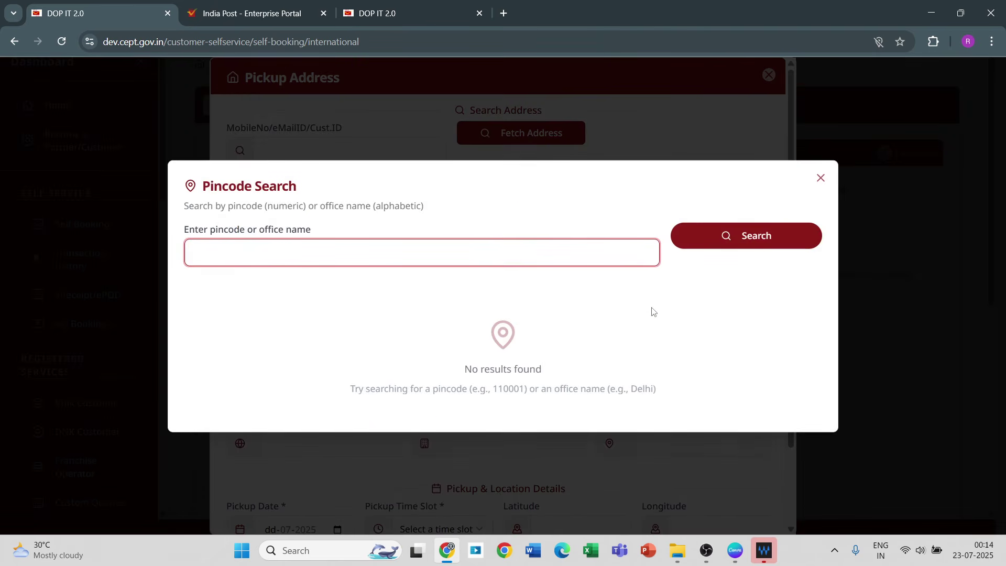
Step: Search pincode 110002 and select Indraprastha HO, auto-filling DELHI and NEW DELHI
{"action": "type", "text": "119991"}
{"action": "key", "text": "BackSpace"}
{"action": "key", "text": "BackSpace"}
{"action": "key", "text": "BackSpace"}
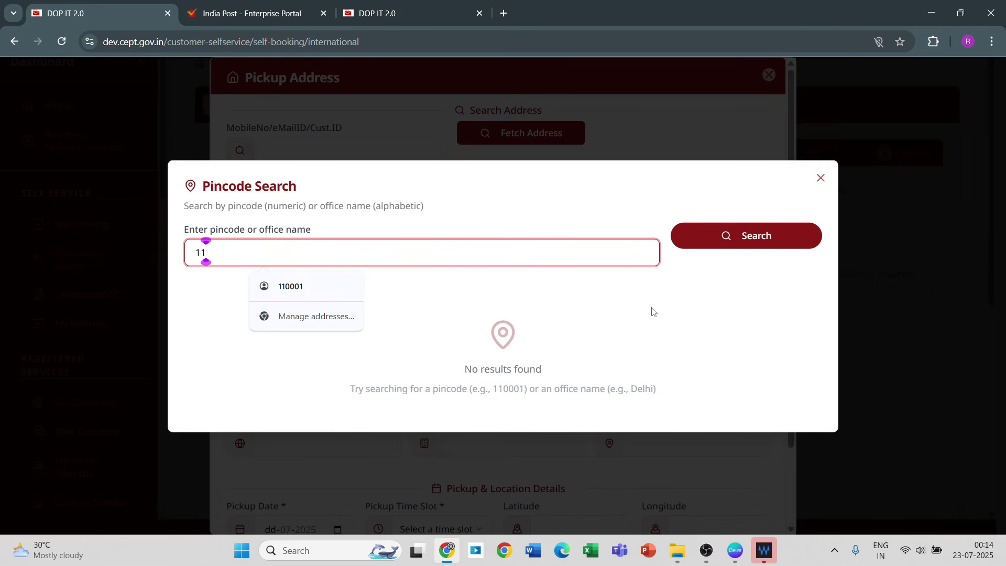
{"action": "type", "text": "0002"}
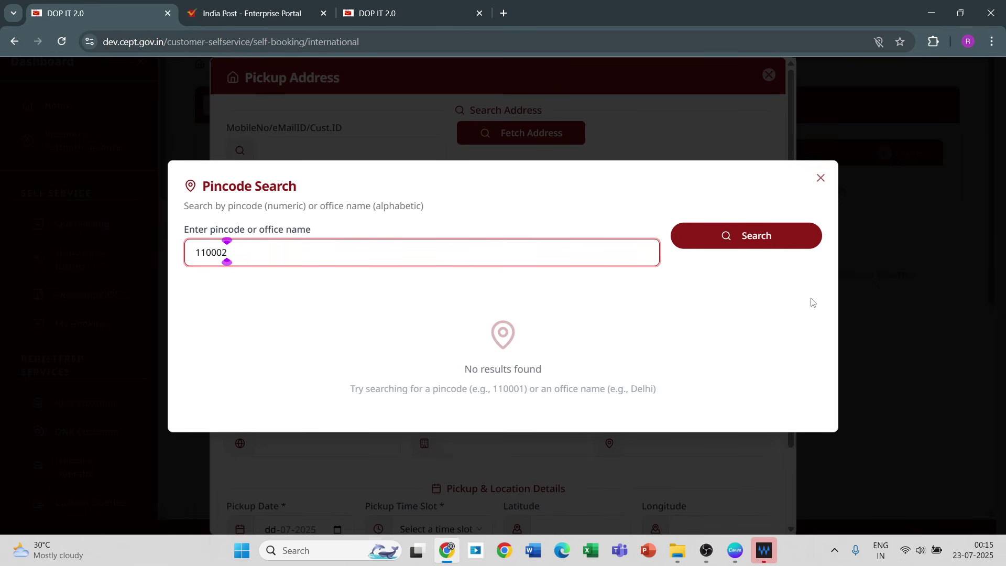
{"action": "left_click", "coordinate": [768, 235]}
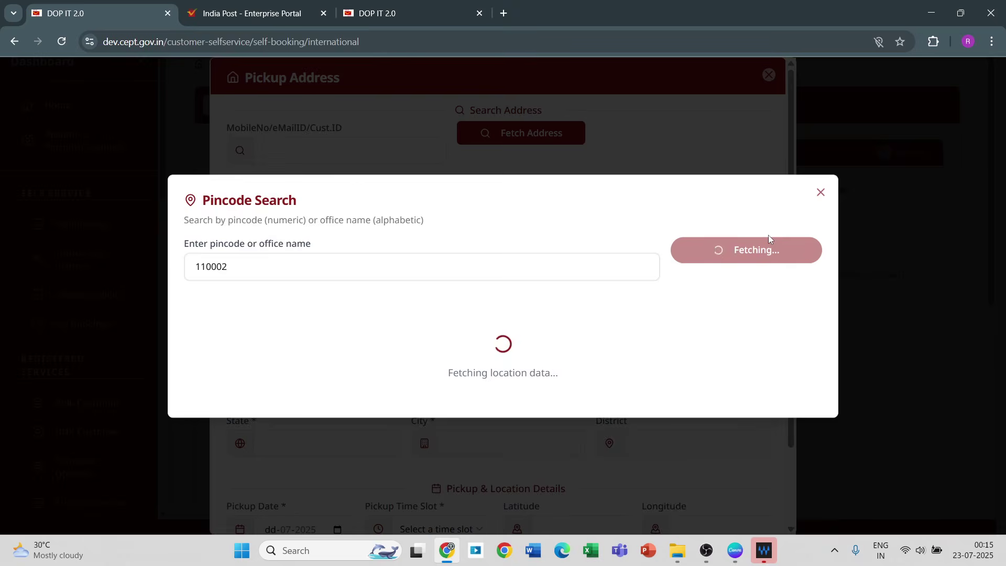
{"action": "left_click", "coordinate": [236, 419]}
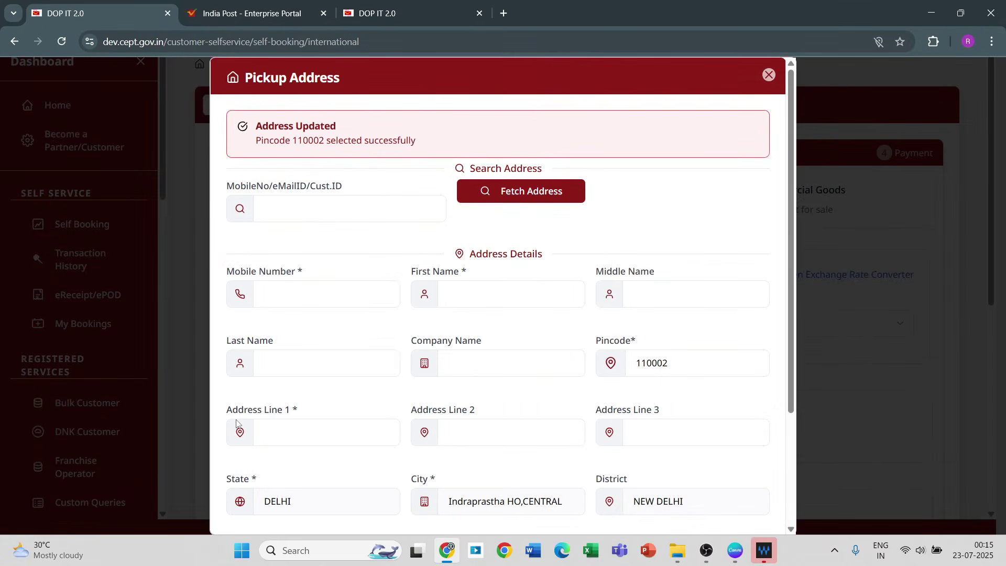
Step: Go through address lines 1 to 3 of the pickup address form
{"action": "left_click", "coordinate": [286, 435]}
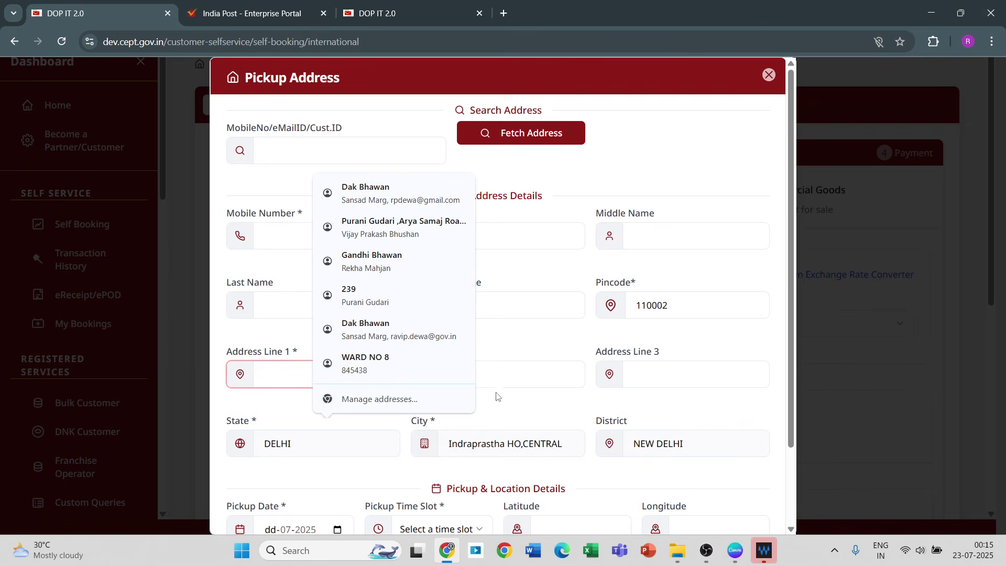
{"action": "left_click", "coordinate": [508, 386]}
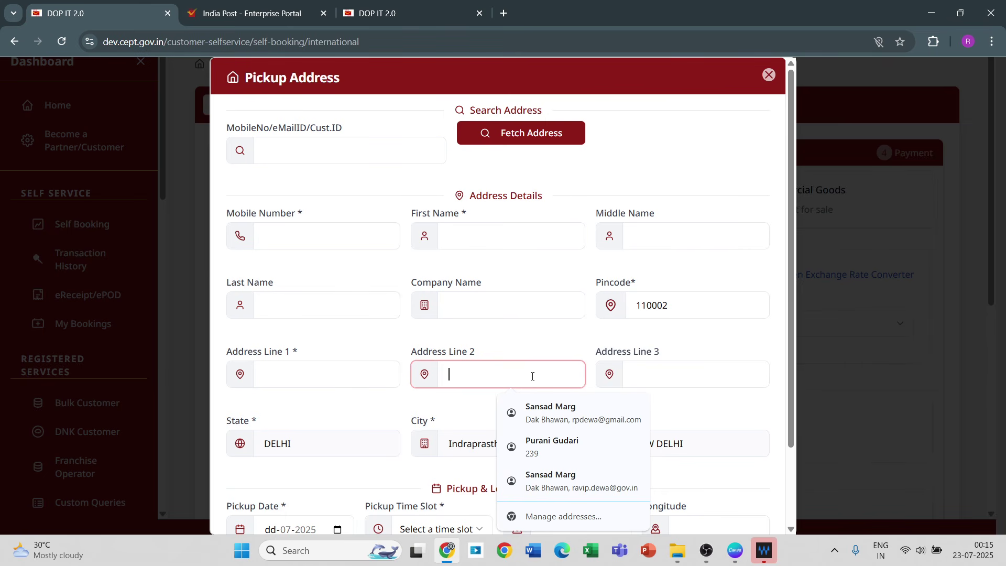
{"action": "left_click", "coordinate": [684, 378]}
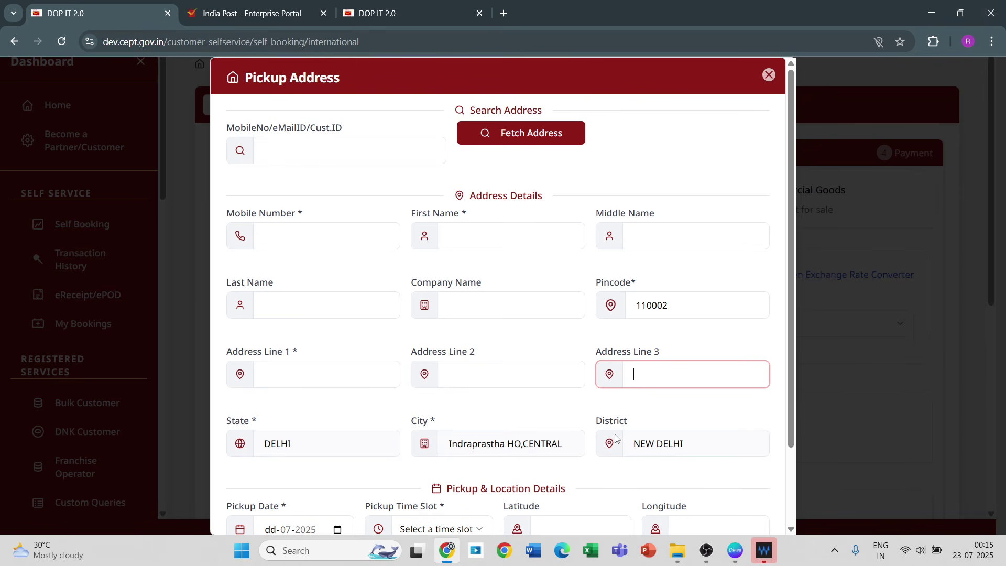
{"action": "left_click", "coordinate": [792, 476]}
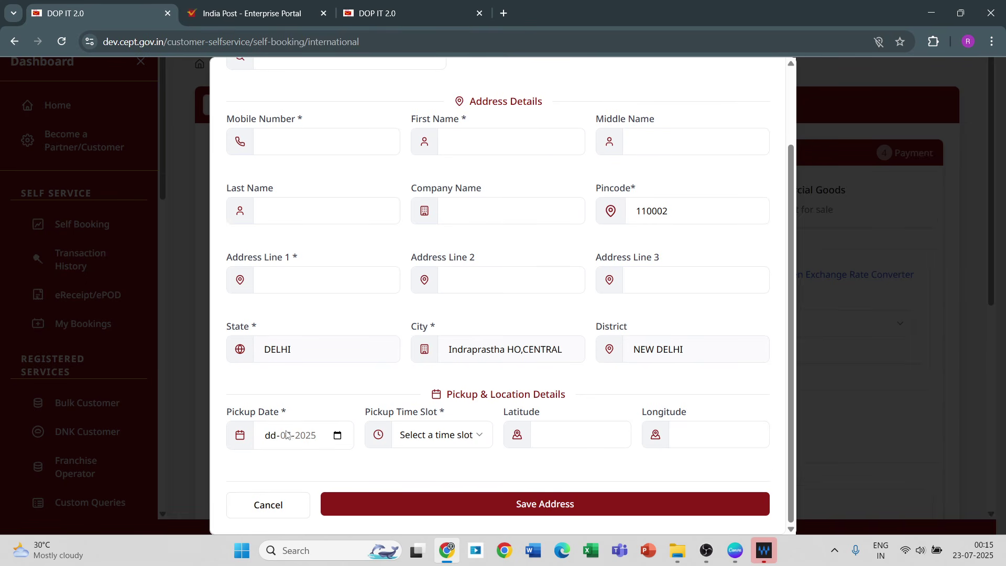
Step: Set pickup date 23-07-2025 and time slot 10:00-11:00, then close the Pickup Address form
{"action": "left_click", "coordinate": [338, 437]}
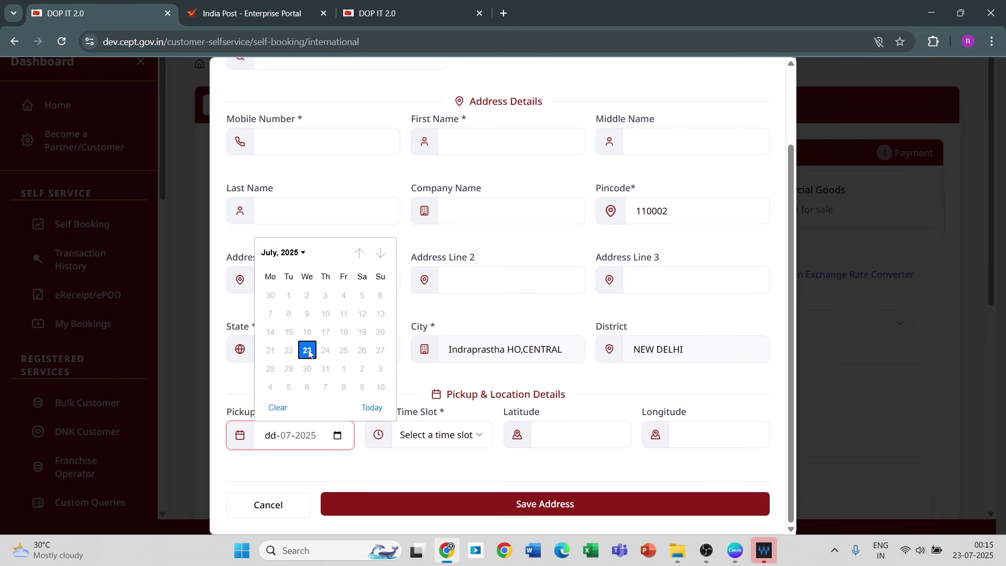
{"action": "left_click", "coordinate": [309, 353]}
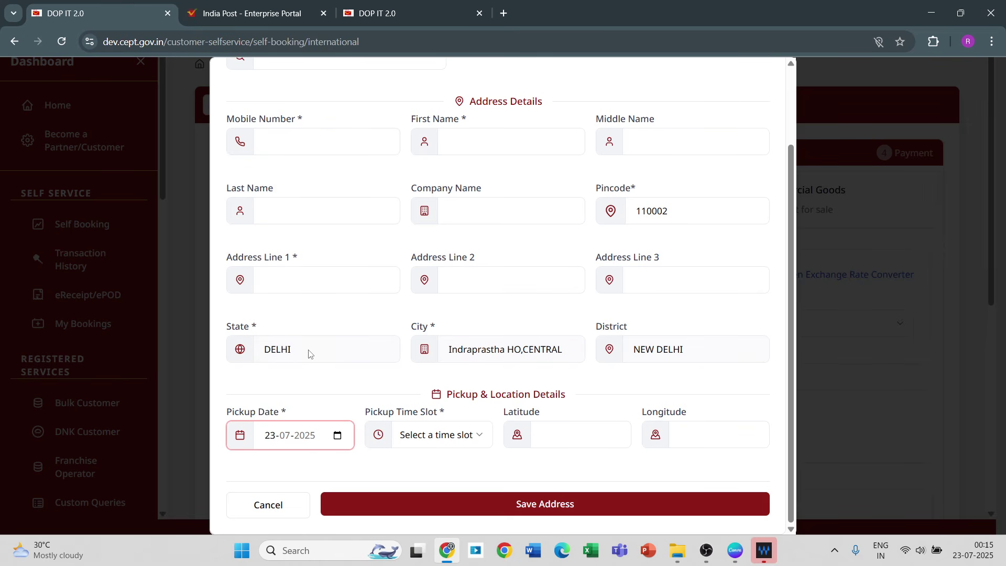
{"action": "left_click", "coordinate": [476, 441]}
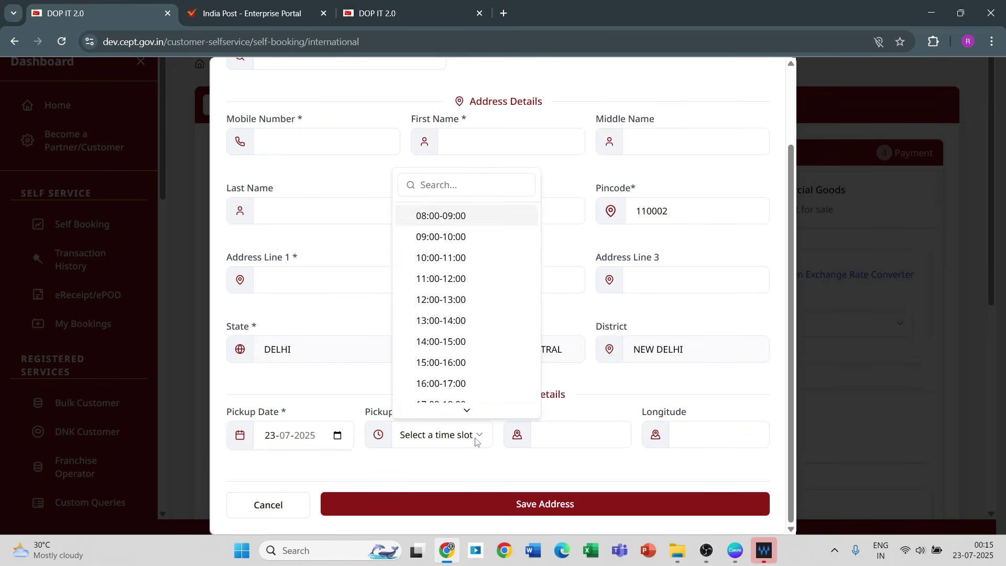
{"action": "left_click", "coordinate": [446, 265]}
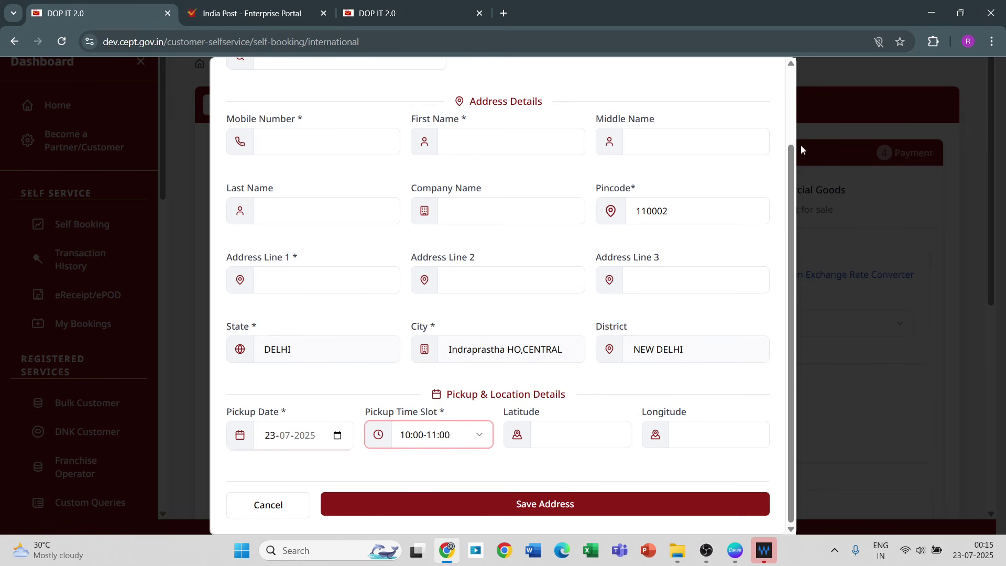
{"action": "scroll", "coordinate": [792, 115], "scroll_direction": "up", "scroll_amount": 3}
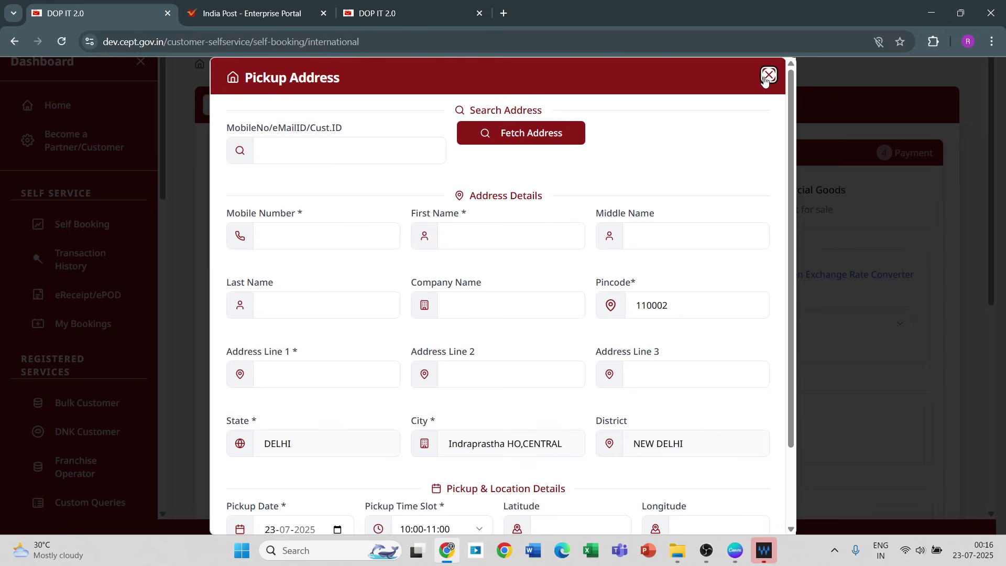
{"action": "left_click", "coordinate": [768, 74]}
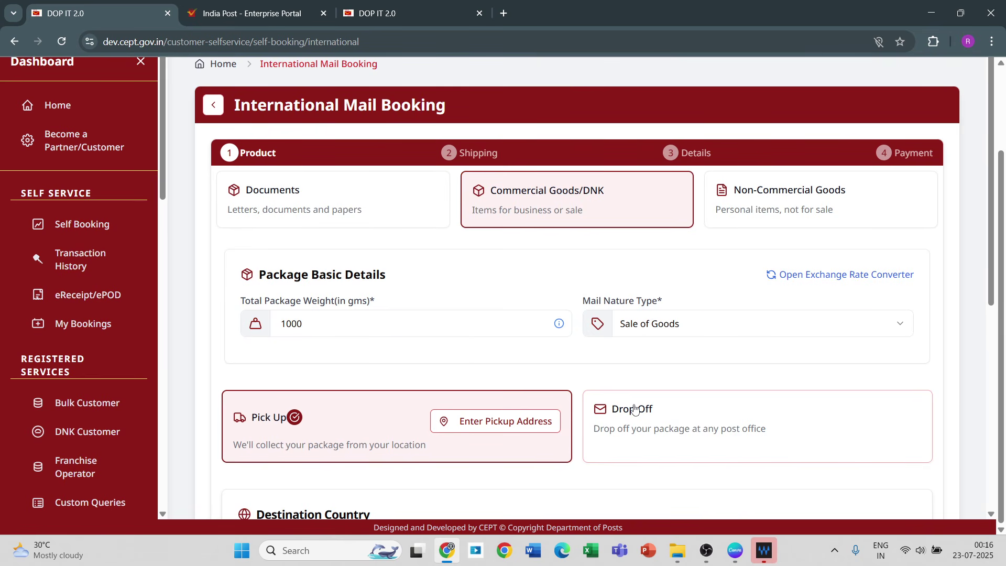
Step: Switch to Drop Off, fetch offices for pincode 110002 and choose New Delhi Foreign Post Booking Counter
{"action": "left_click", "coordinate": [635, 409]}
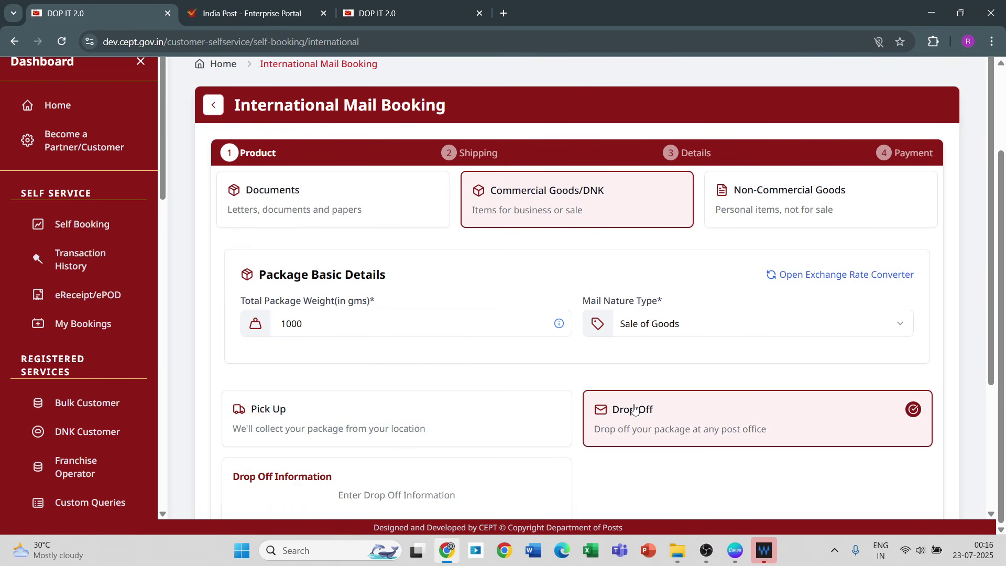
{"action": "scroll", "coordinate": [998, 429], "scroll_direction": "down", "scroll_amount": 3}
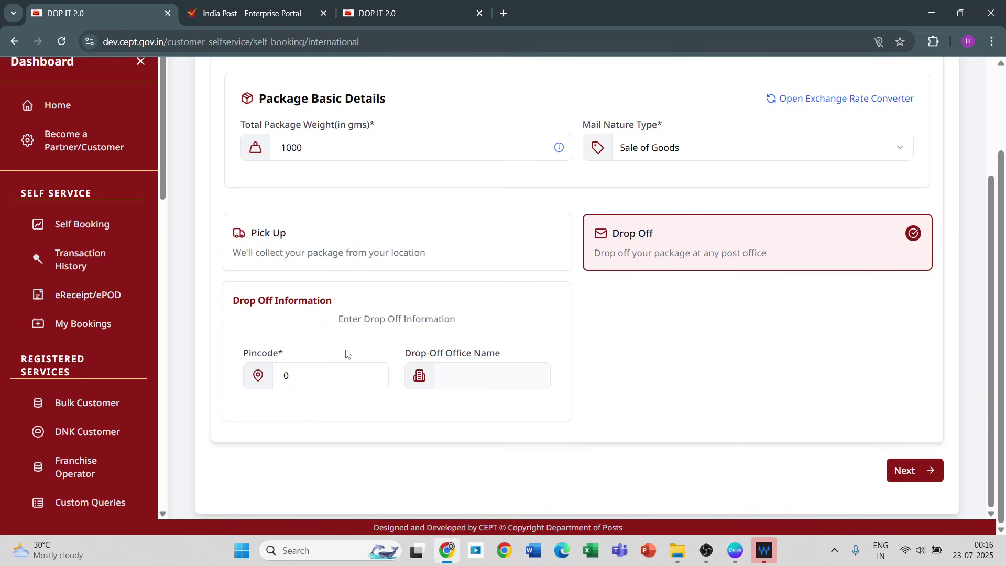
{"action": "left_click", "coordinate": [300, 374]}
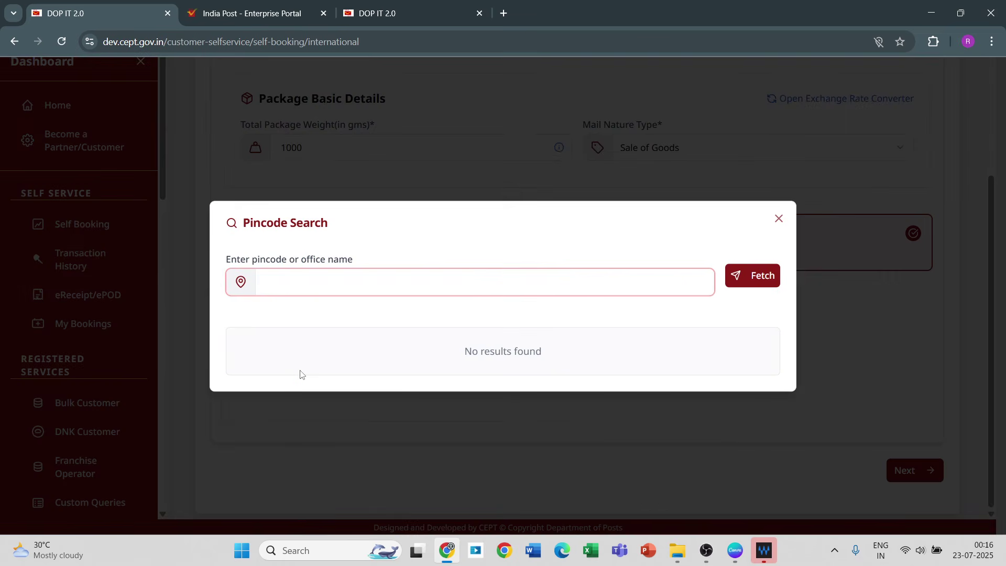
{"action": "type", "text": "110002"}
{"action": "left_click", "coordinate": [759, 277]}
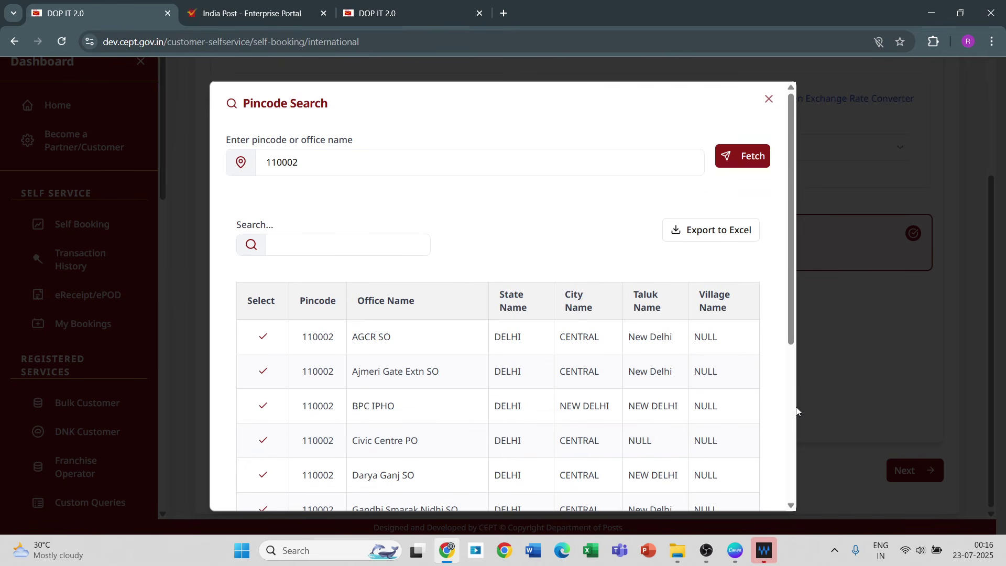
{"action": "scroll", "coordinate": [793, 413], "scroll_direction": "down", "scroll_amount": 5}
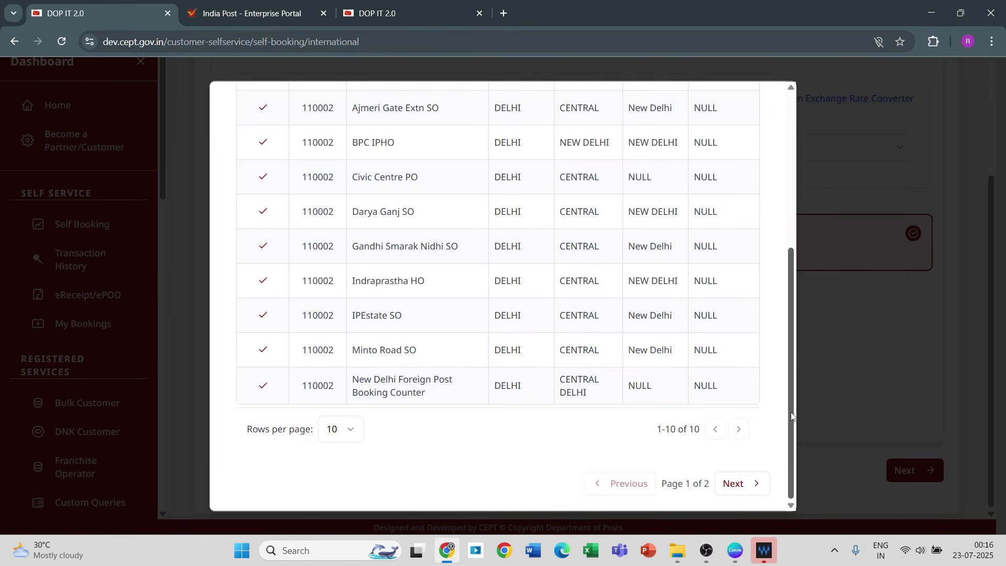
{"action": "left_click", "coordinate": [263, 387]}
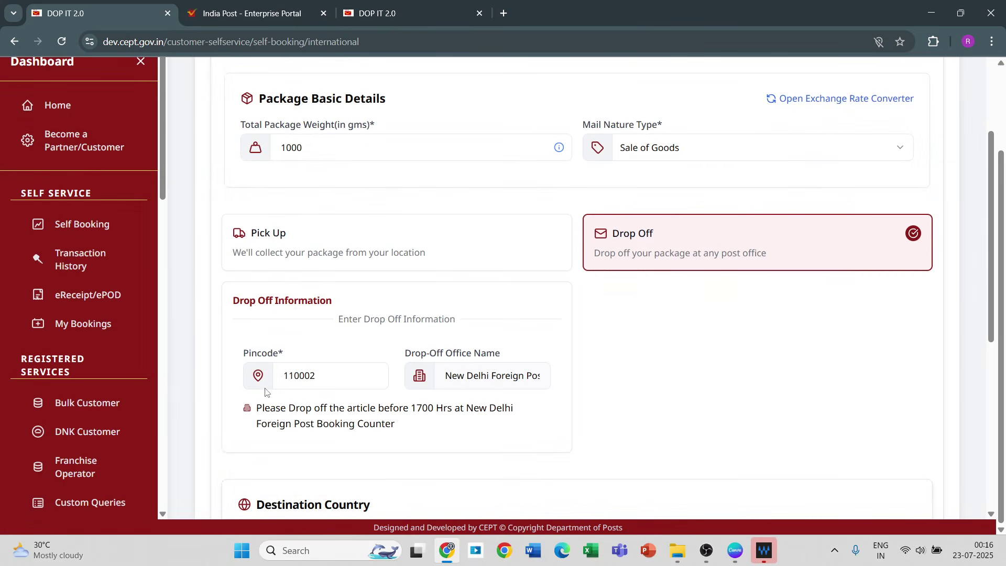
{"action": "left_click", "coordinate": [992, 514]}
Step: Select Australia as destination and proceed with International Tracked Packet Service
{"action": "scroll", "coordinate": [991, 514], "scroll_direction": "down", "scroll_amount": 1}
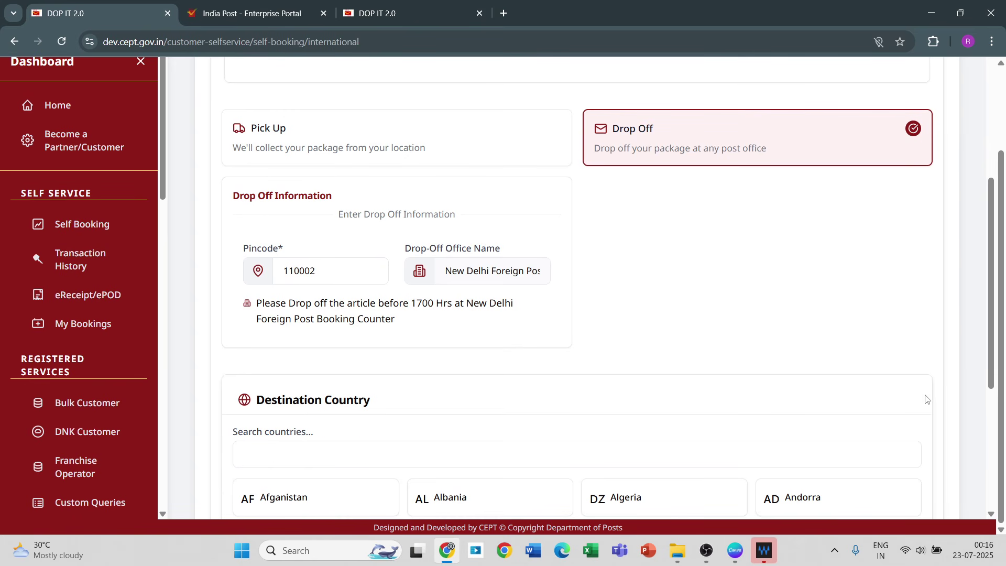
{"action": "left_click", "coordinate": [991, 432]}
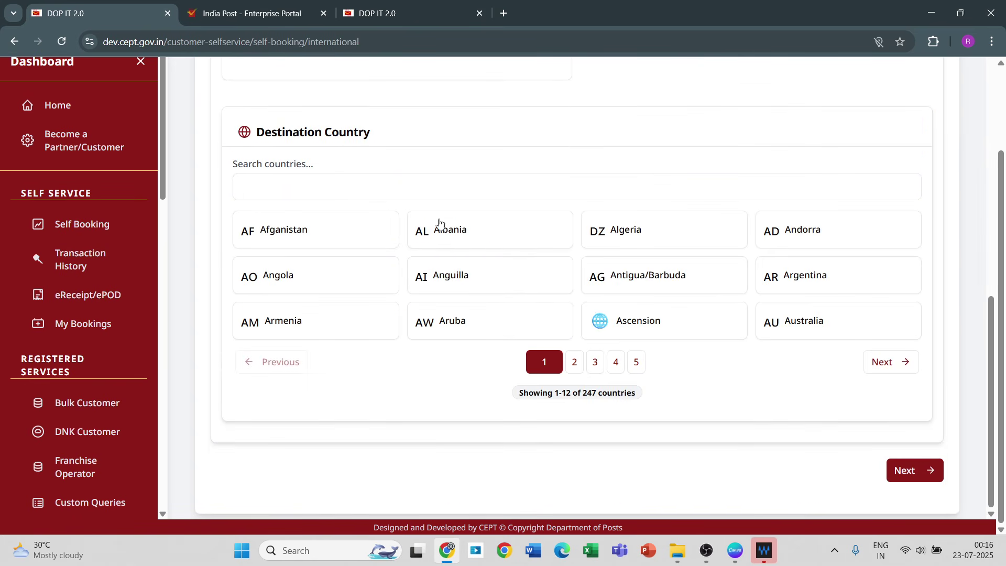
{"action": "left_click", "coordinate": [374, 180]}
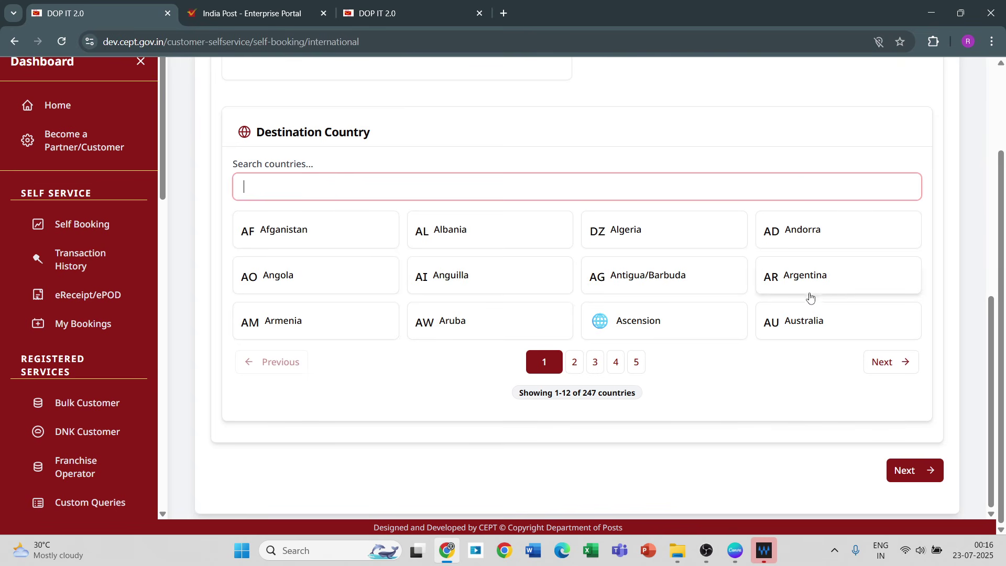
{"action": "left_click", "coordinate": [800, 321]}
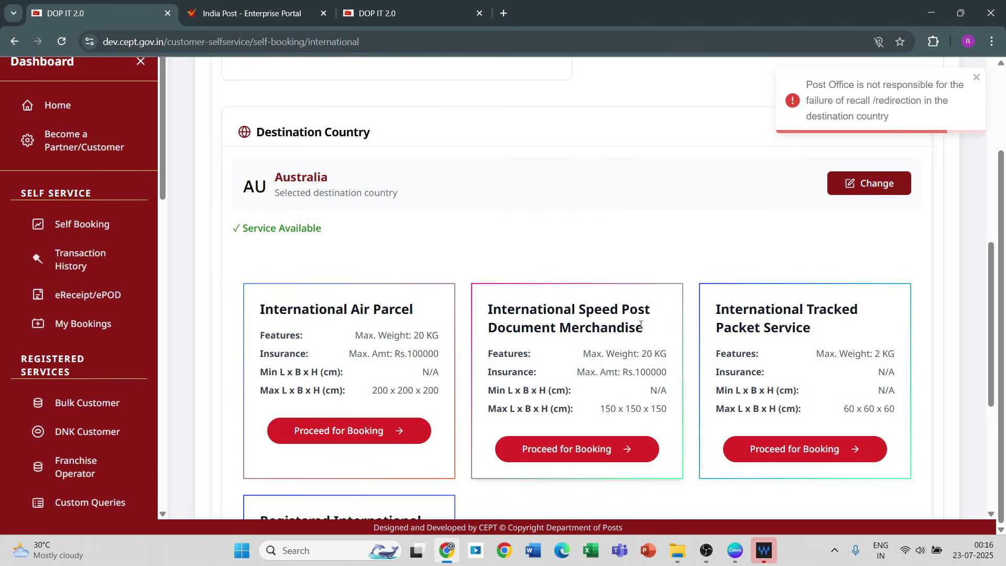
{"action": "left_click", "coordinate": [789, 451]}
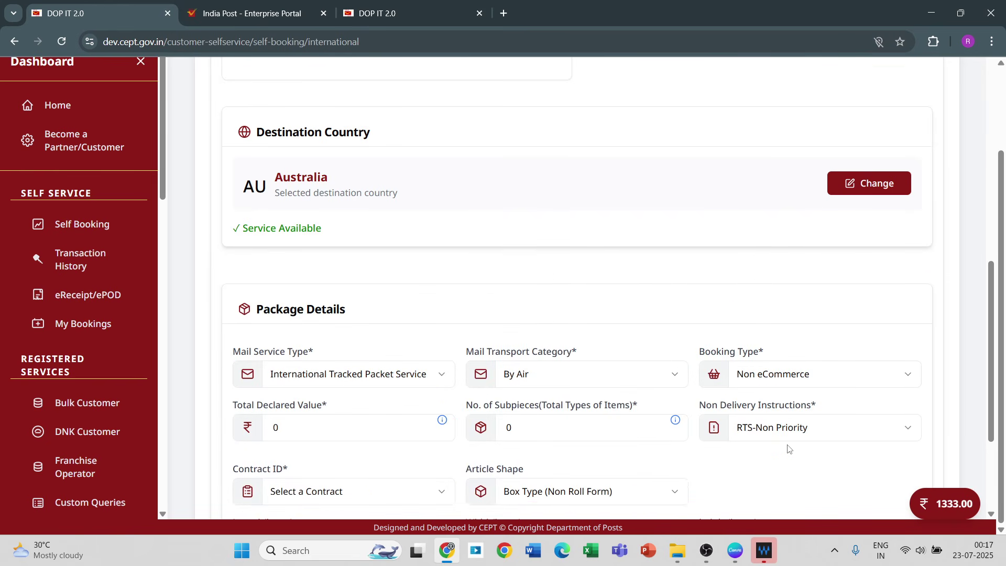
{"action": "left_click", "coordinate": [989, 473]}
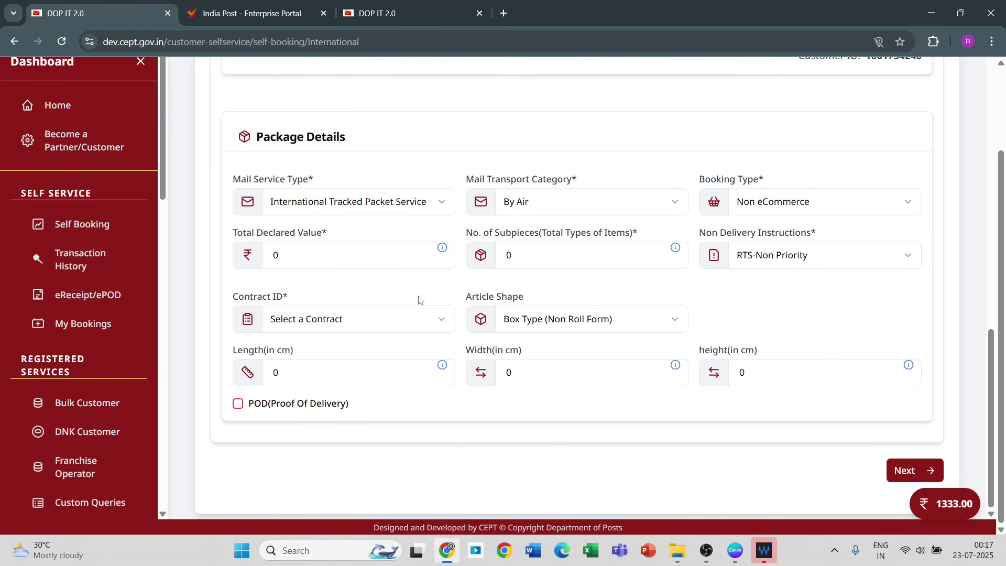
Step: Set booking type eCommerce, declared value 1000 and 2 subpieces
{"action": "left_click", "coordinate": [743, 207]}
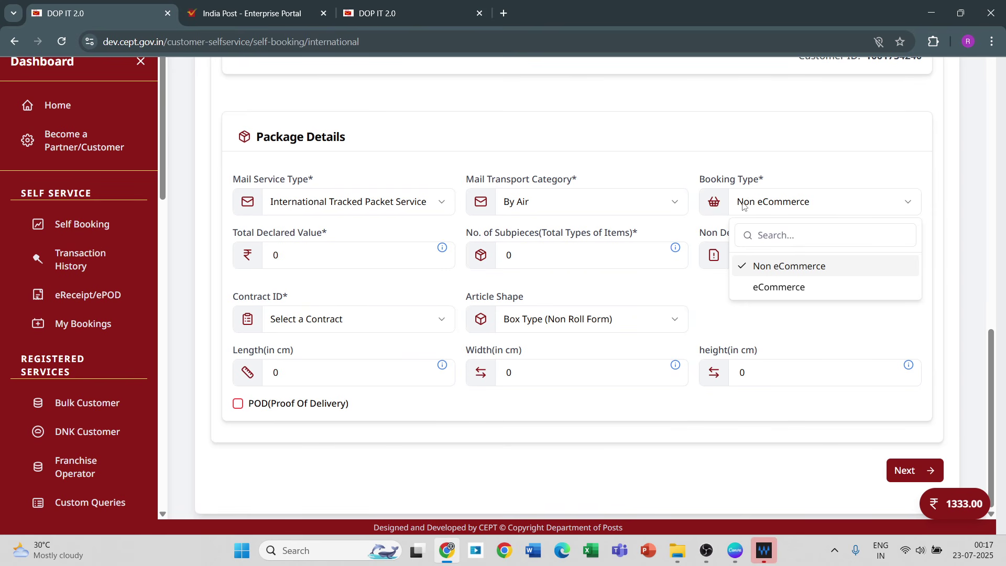
{"action": "left_click", "coordinate": [766, 287]}
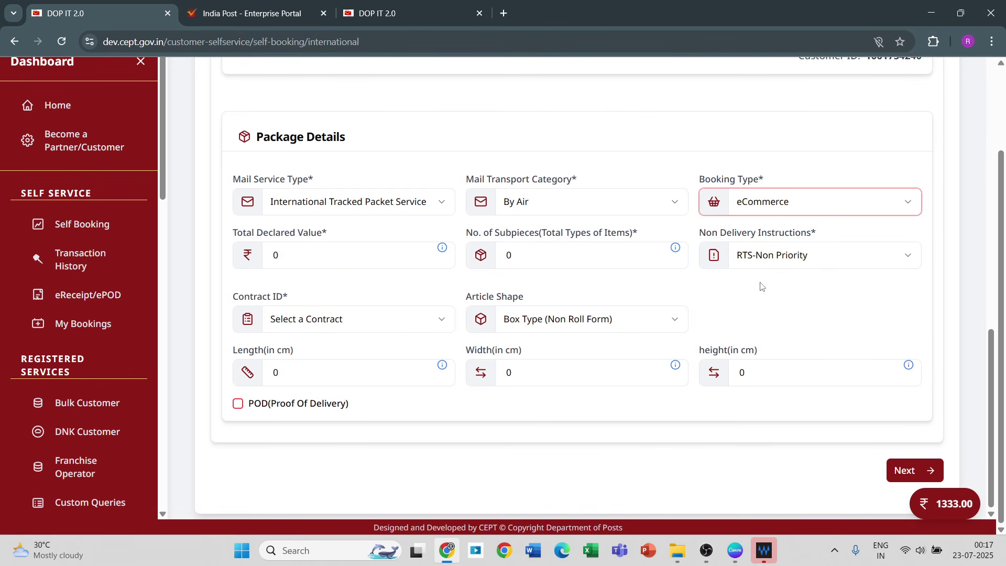
{"action": "left_click", "coordinate": [296, 254]}
{"action": "type", "text": "1000"}
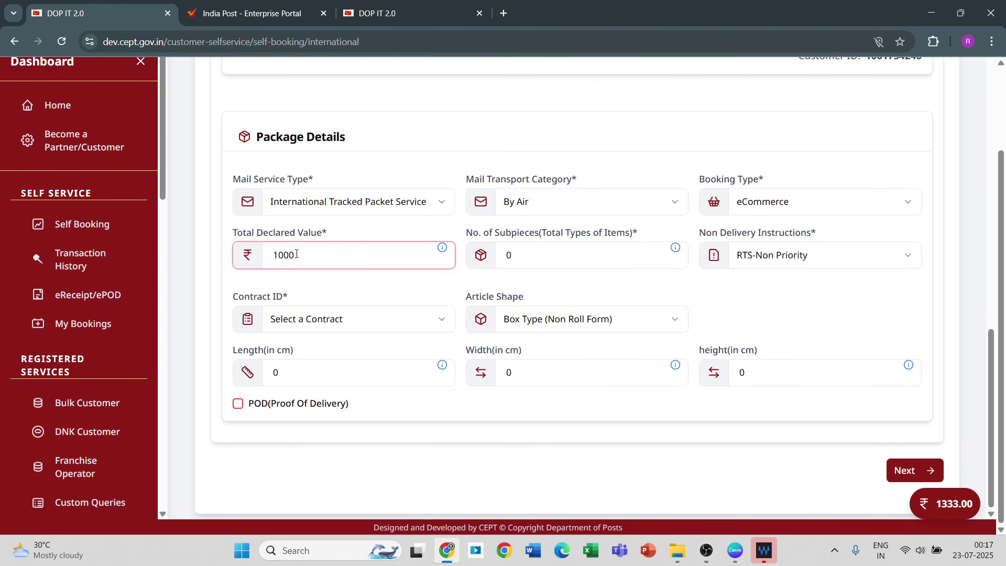
{"action": "left_click", "coordinate": [540, 253]}
{"action": "key", "text": "BackSpace"}
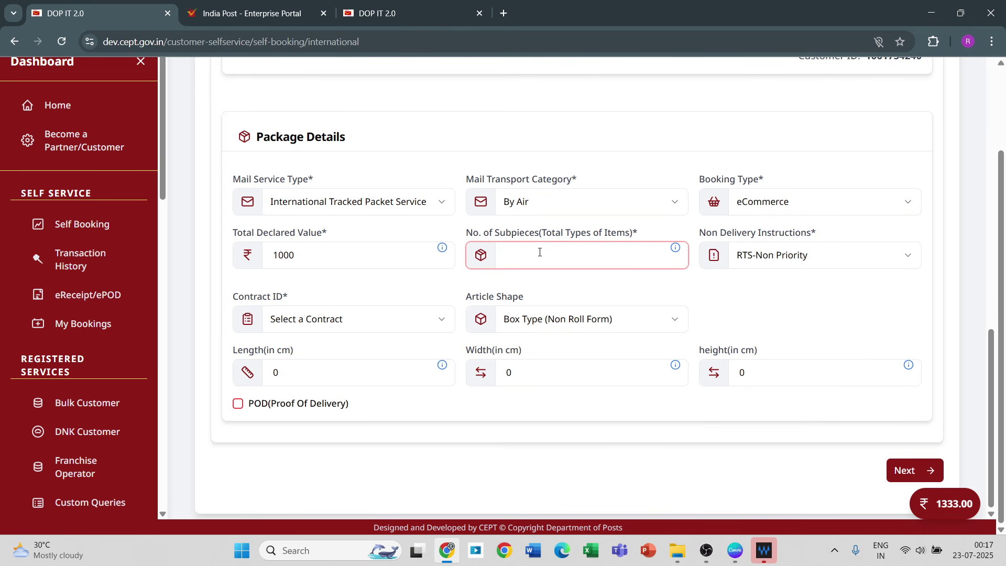
{"action": "type", "text": "2"}
Step: Pick the Advance contract and keep Box Type (Non Roll Form) as the article shape
{"action": "left_click", "coordinate": [391, 321]}
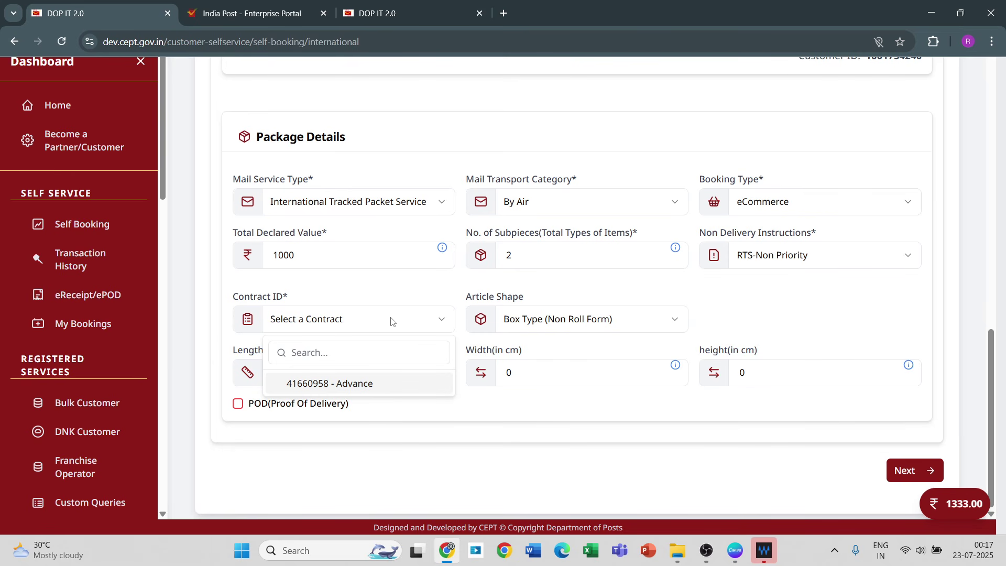
{"action": "left_click", "coordinate": [298, 385]}
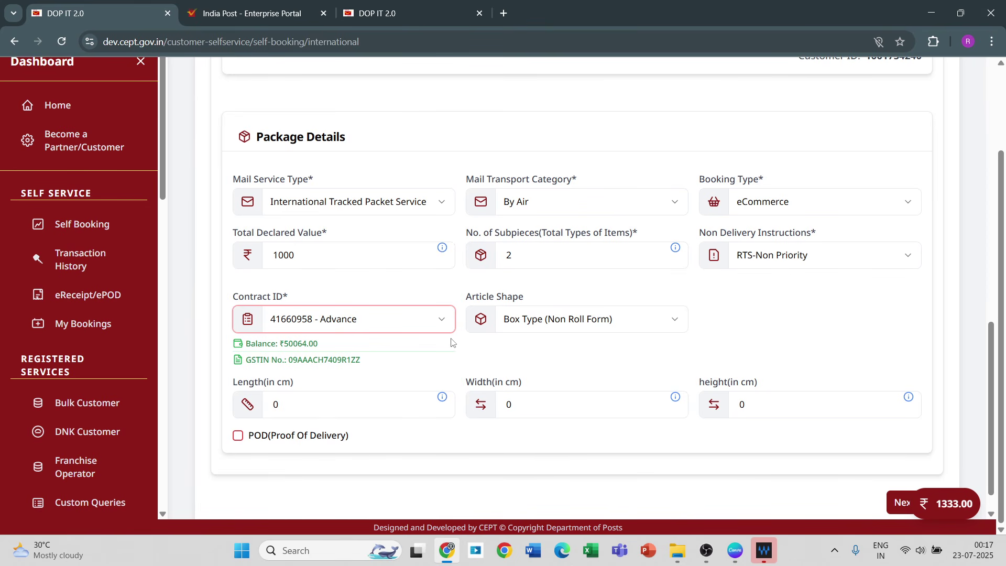
{"action": "left_click", "coordinate": [556, 325]}
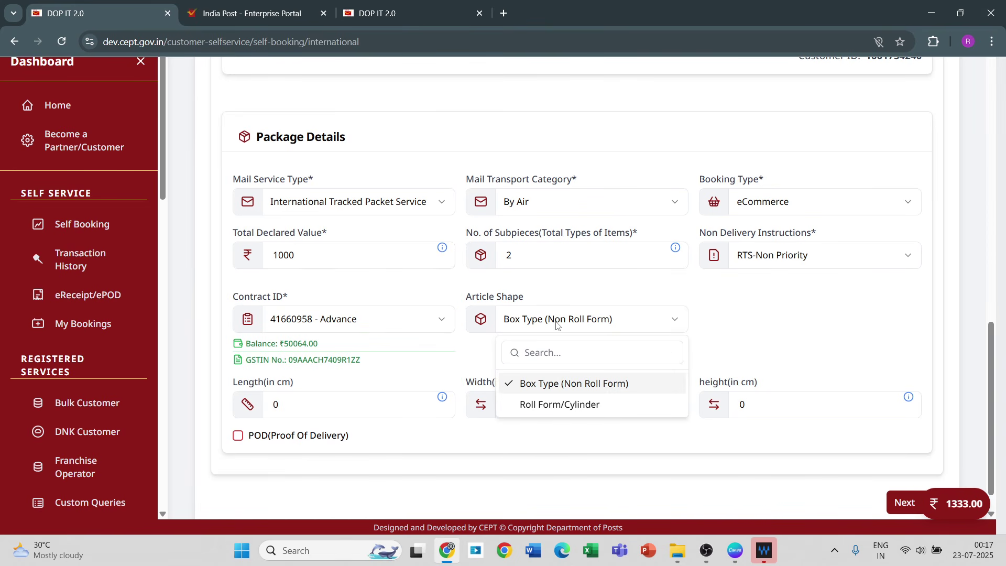
{"action": "left_click", "coordinate": [537, 392]}
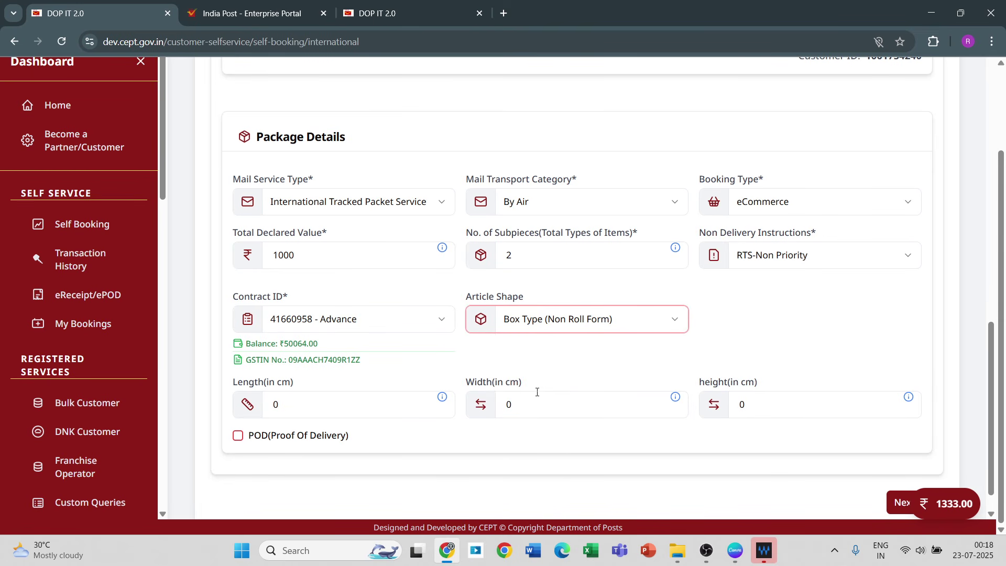
{"action": "left_click", "coordinate": [324, 403]}
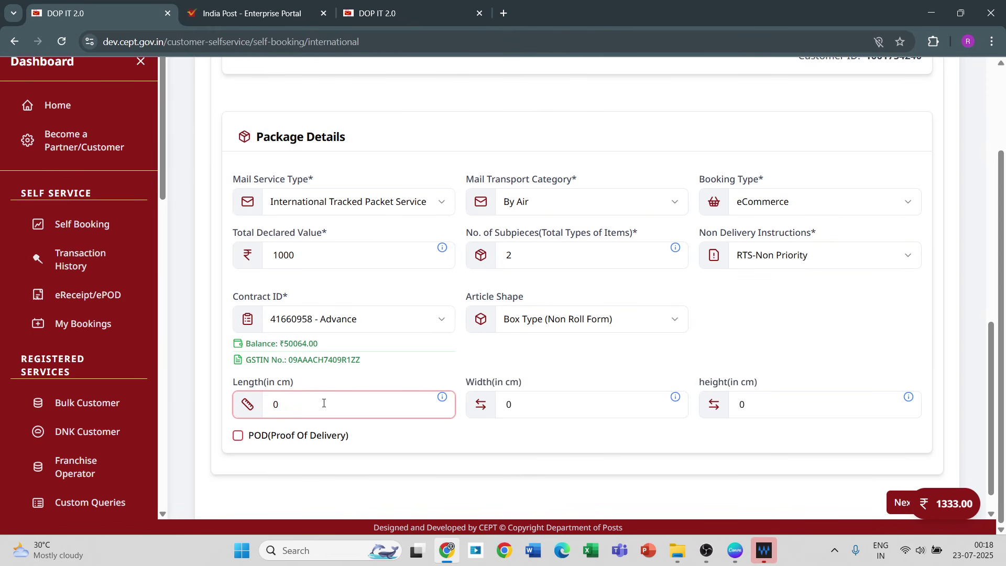
Step: Enter package dimensions of 100 × 50 × 50 cm
{"action": "key", "text": "BackSpace"}
{"action": "type", "text": "100"}
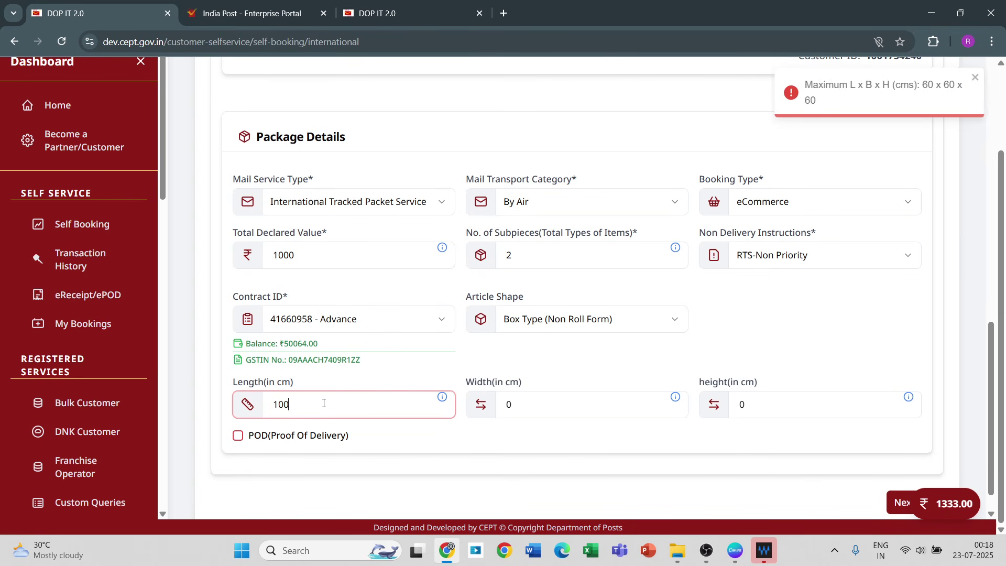
{"action": "left_click", "coordinate": [523, 400]}
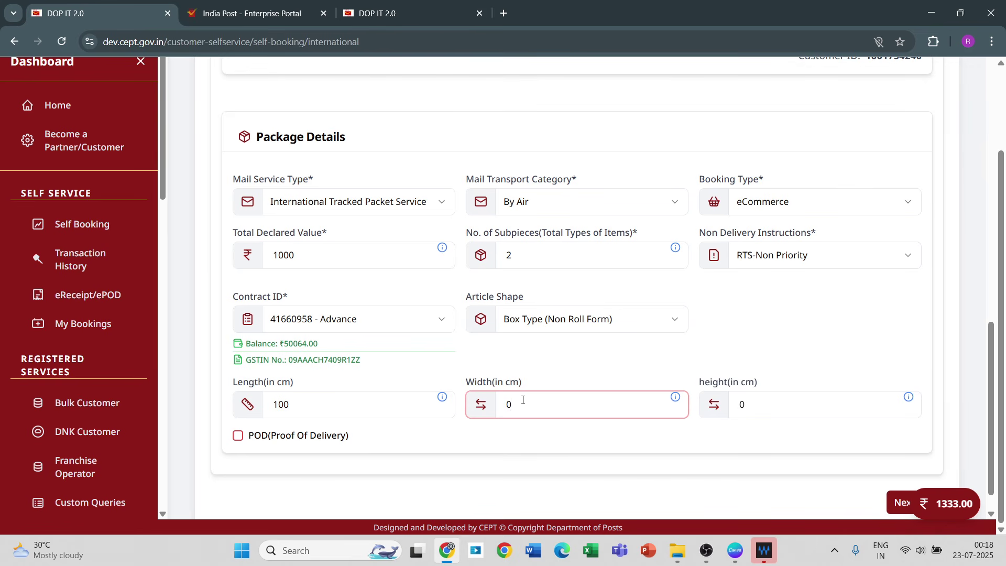
{"action": "key", "text": "BackSpace"}
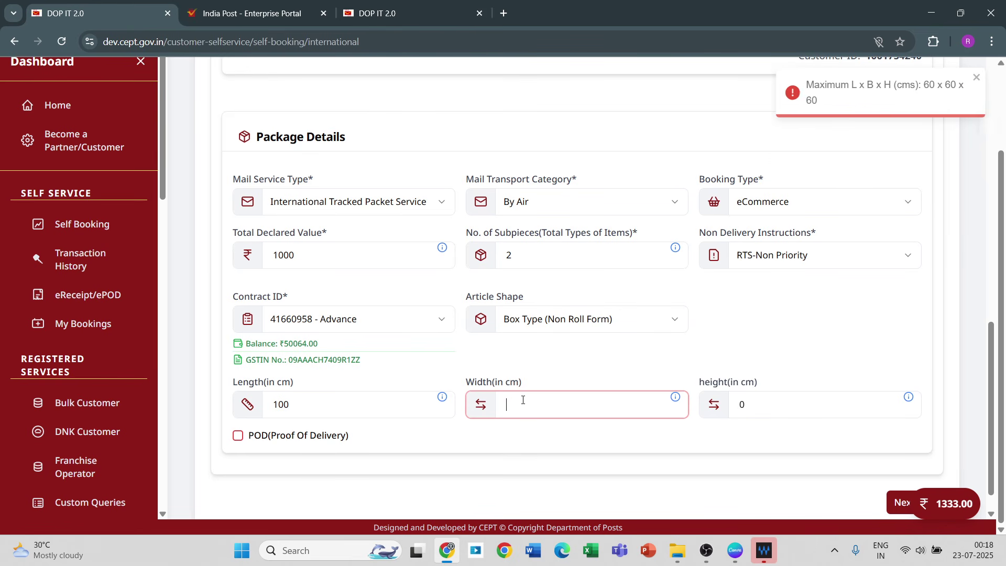
{"action": "type", "text": "50"}
{"action": "left_click", "coordinate": [734, 411]}
{"action": "key", "text": "BackSpace"}
{"action": "type", "text": "50"}
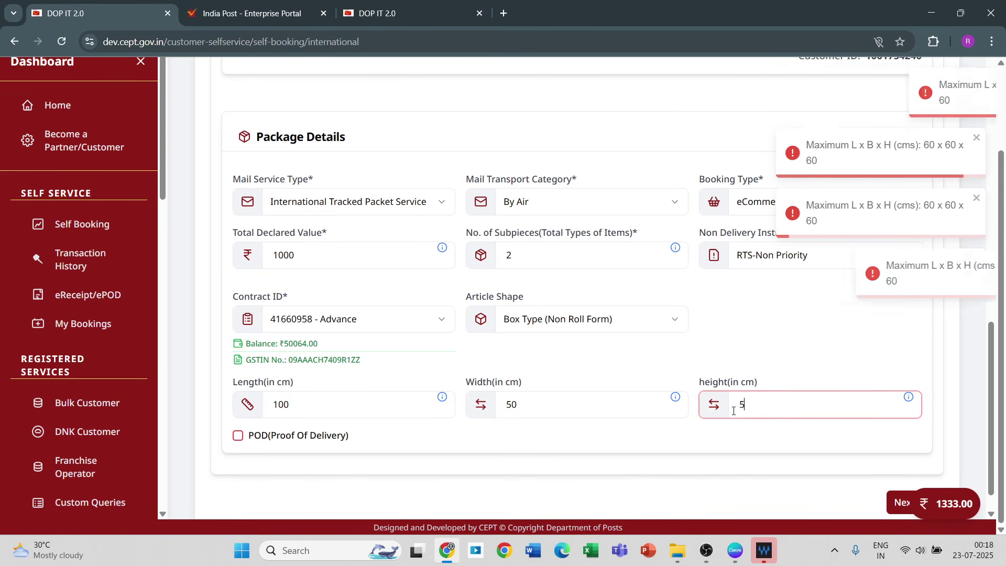
Step: Correct the dimensions to 60 × 20 × 10 cm to fit the size limits
{"action": "left_click", "coordinate": [360, 405]}
{"action": "key", "text": "BackSpace"}
{"action": "key", "text": "BackSpace"}
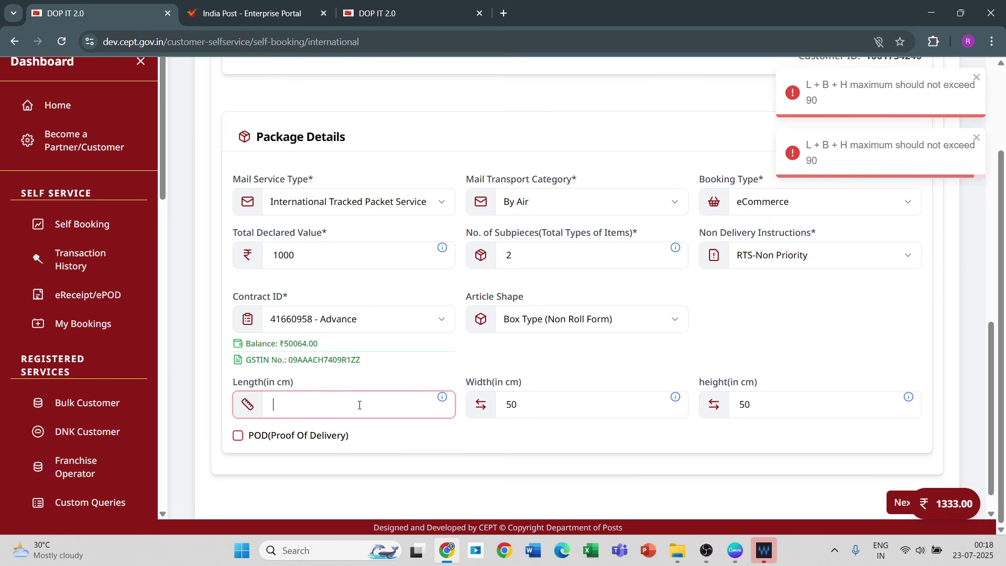
{"action": "key", "text": "BackSpace"}
{"action": "type", "text": "60"}
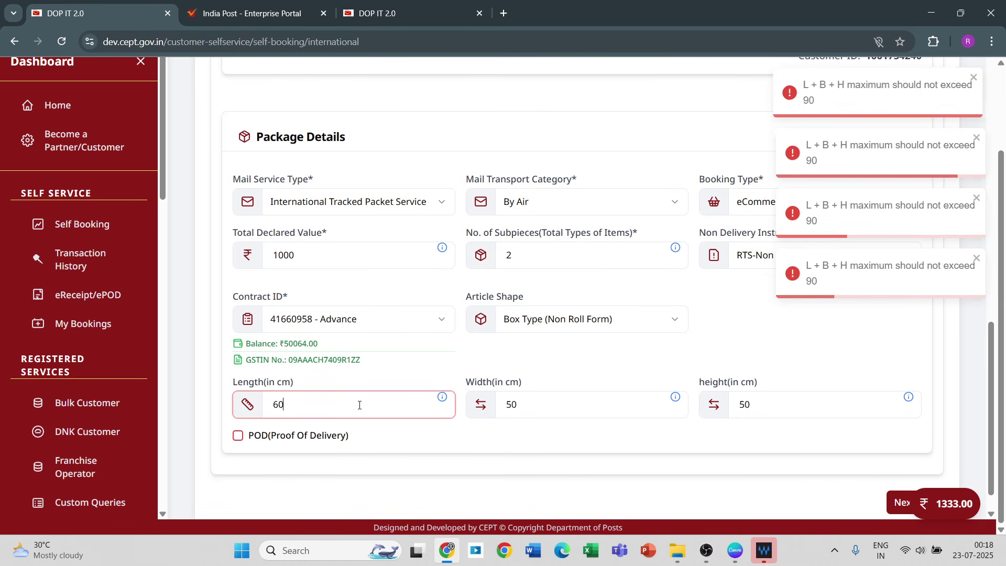
{"action": "left_click", "coordinate": [516, 408]}
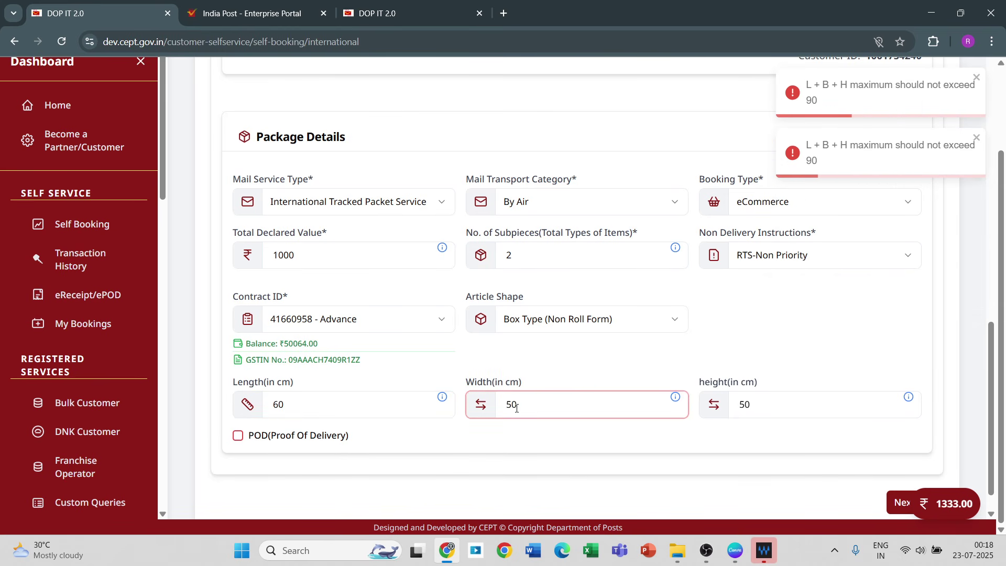
{"action": "key", "text": "BackSpace"}
{"action": "key", "text": "BackSpace"}
{"action": "type", "text": "20"}
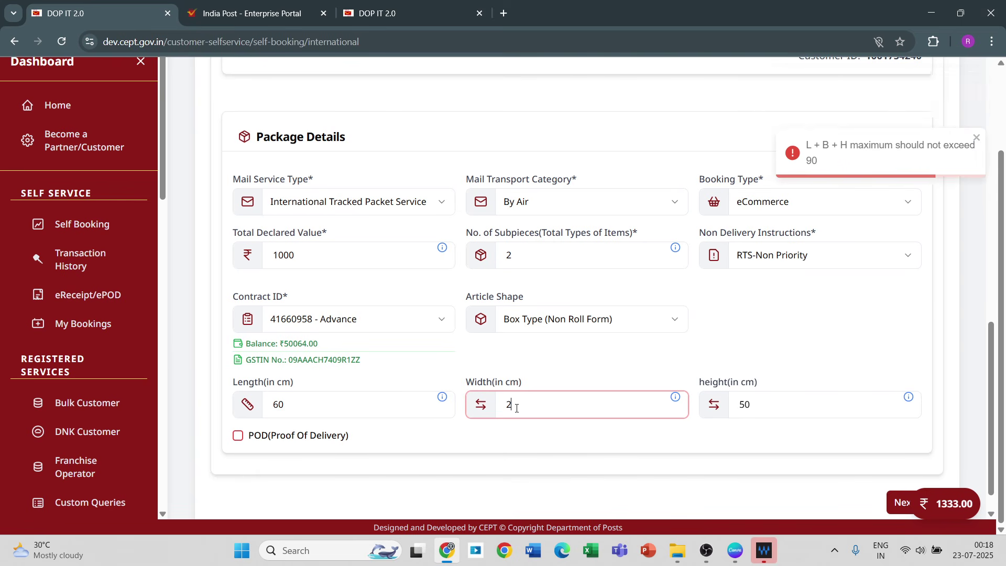
{"action": "left_click", "coordinate": [759, 403]}
{"action": "key", "text": "BackSpace"}
{"action": "key", "text": "BackSpace"}
{"action": "type", "text": "10"}
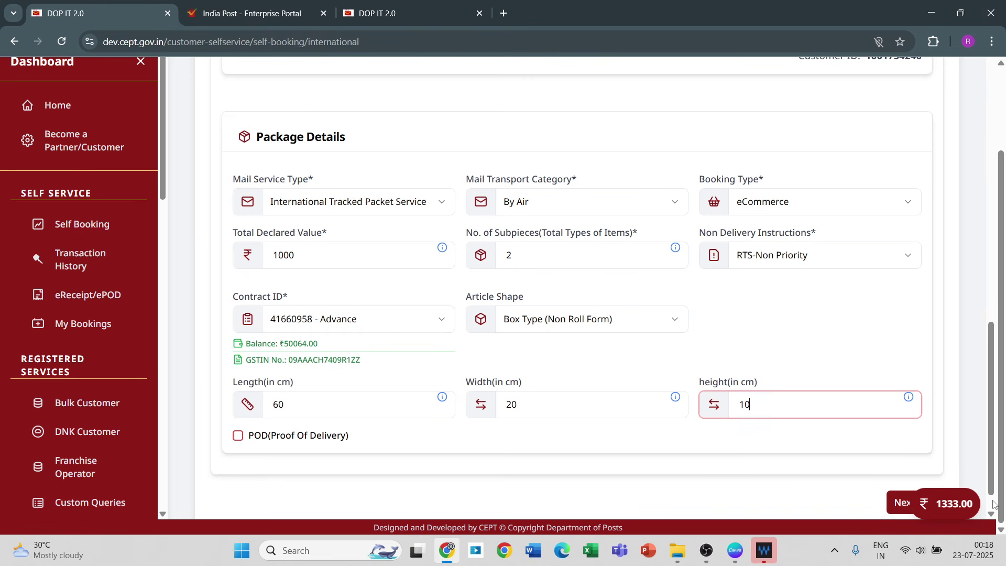
{"action": "scroll", "coordinate": [994, 504], "scroll_direction": "down", "scroll_amount": 2}
Step: Move on to recipient details and set address type Home and title Mr
{"action": "left_click", "coordinate": [910, 472]}
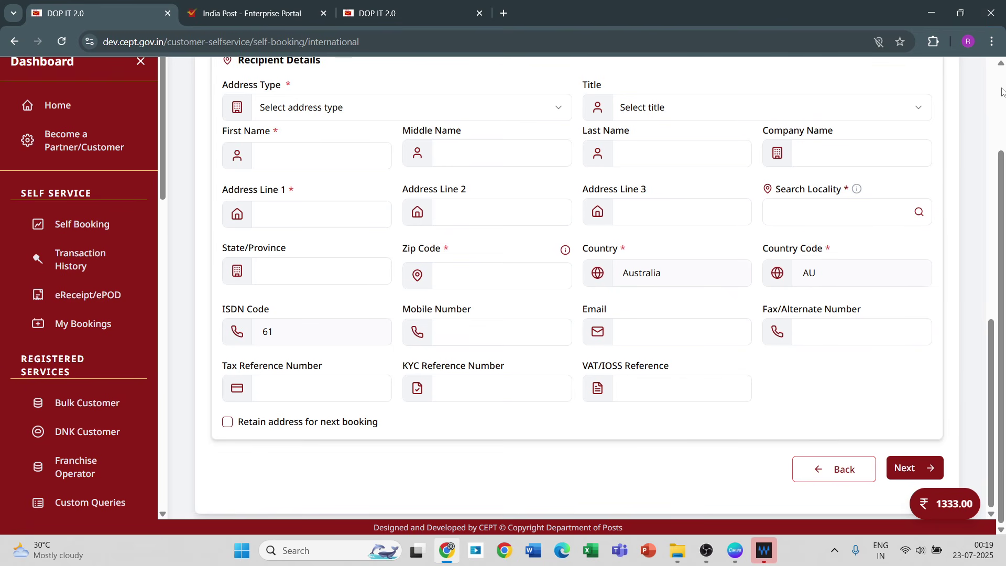
{"action": "scroll", "coordinate": [1002, 81], "scroll_direction": "up", "scroll_amount": 2}
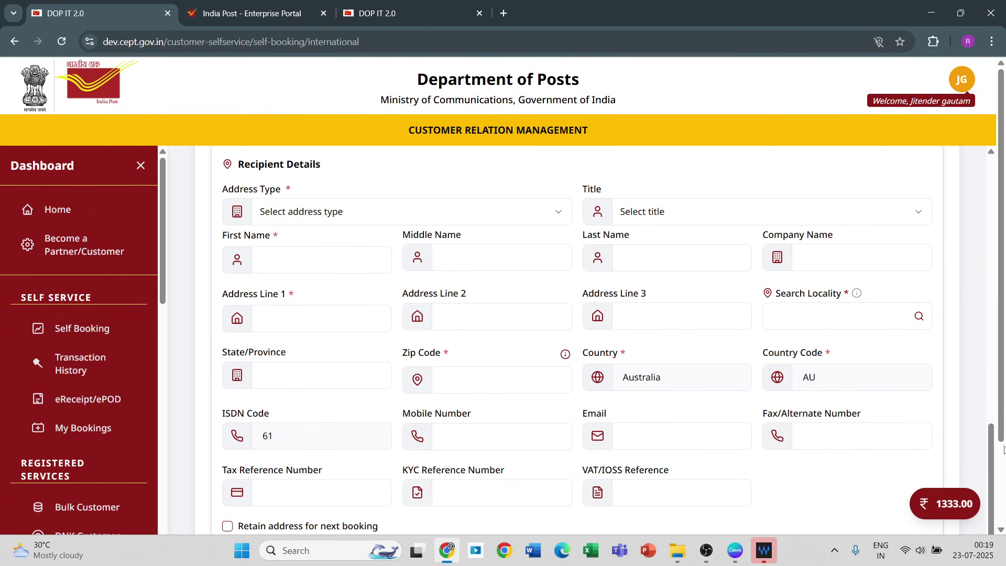
{"action": "scroll", "coordinate": [1003, 465], "scroll_direction": "down", "scroll_amount": 2}
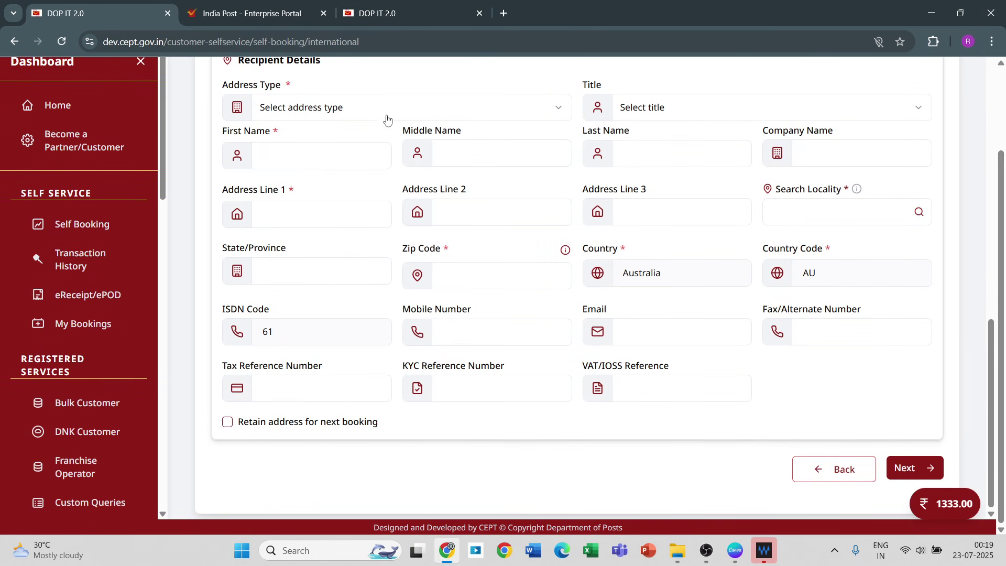
{"action": "left_click", "coordinate": [341, 111]}
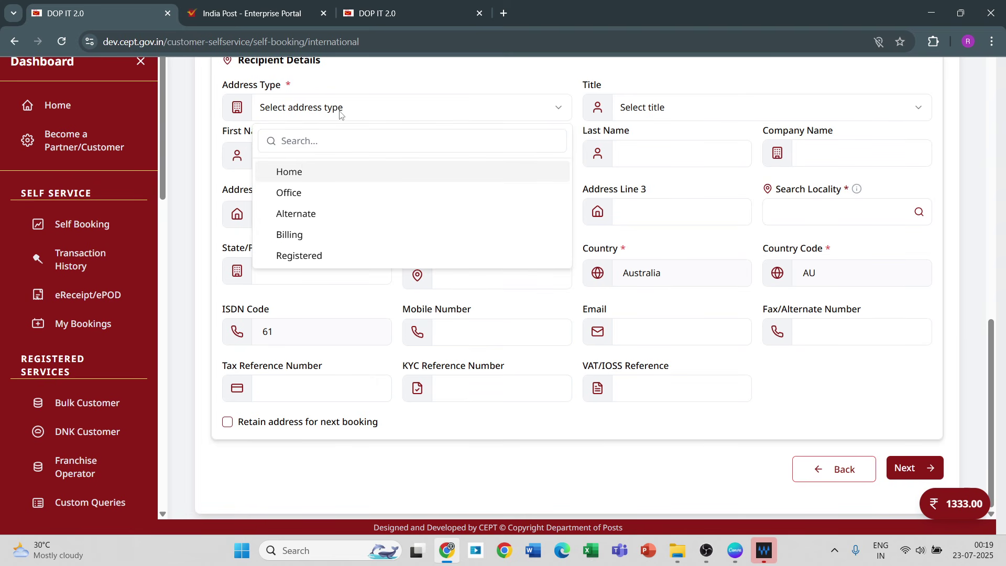
{"action": "left_click", "coordinate": [297, 176]}
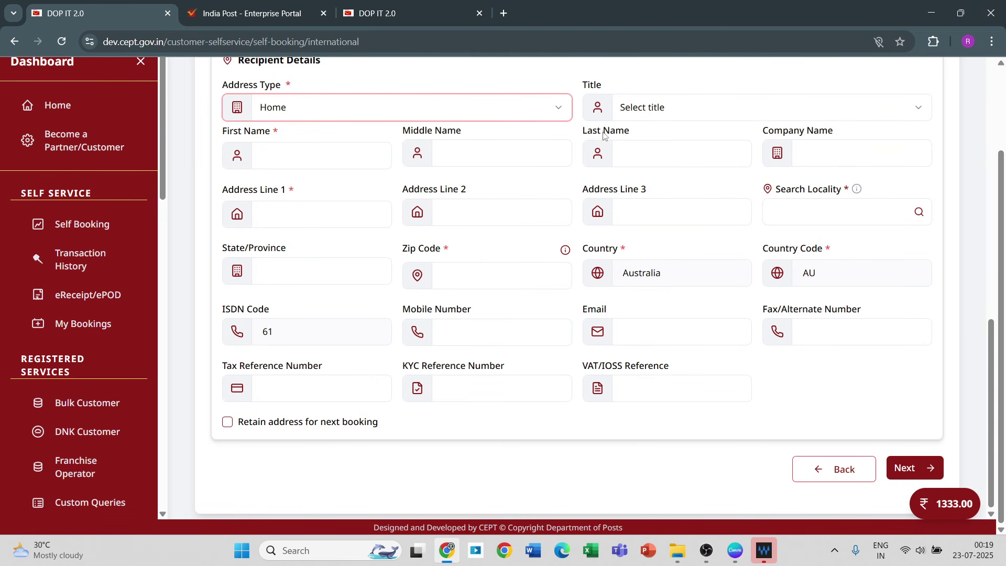
{"action": "left_click", "coordinate": [645, 112]}
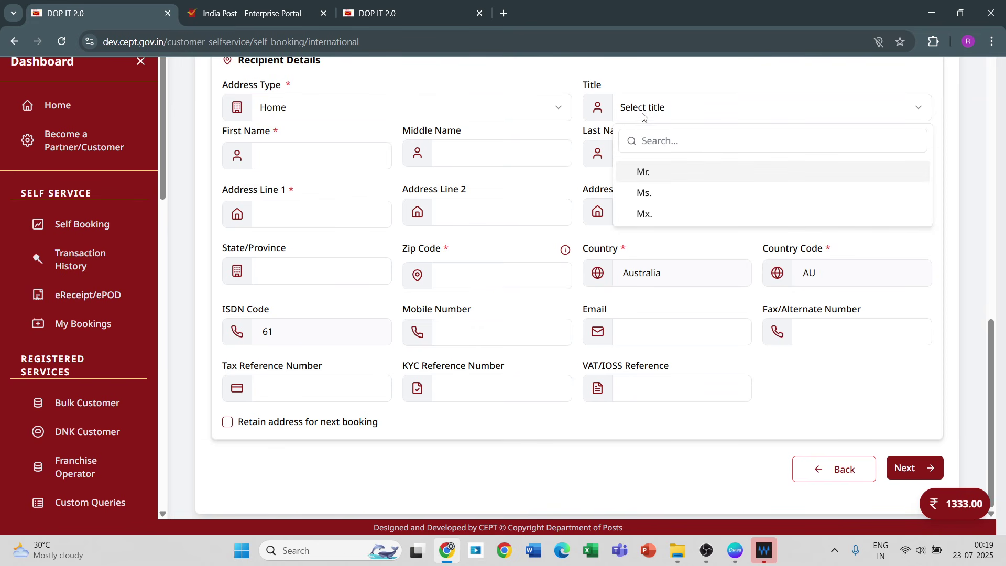
{"action": "left_click", "coordinate": [639, 173]}
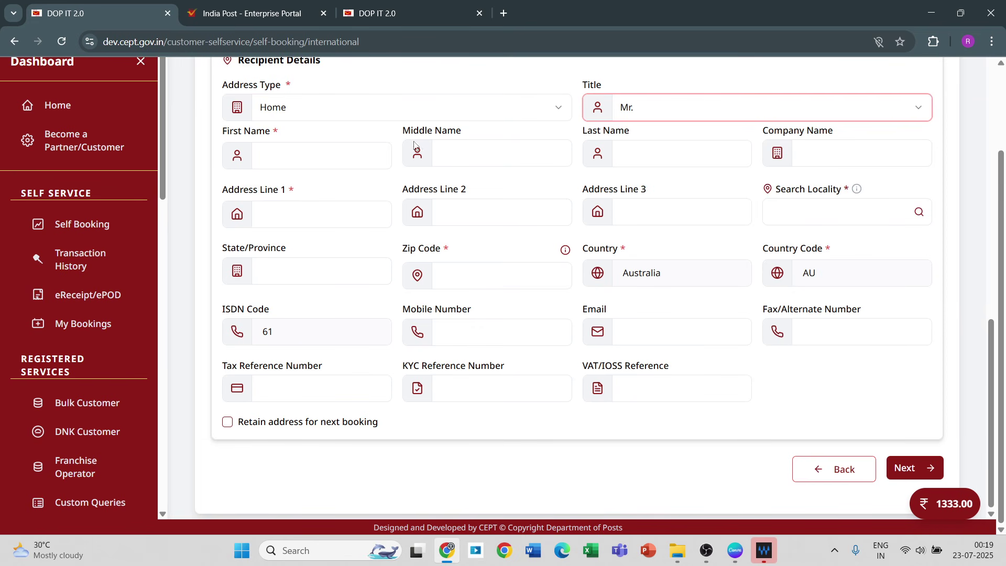
Step: Enter the recipient's first, middle and last name
{"action": "left_click", "coordinate": [289, 156]}
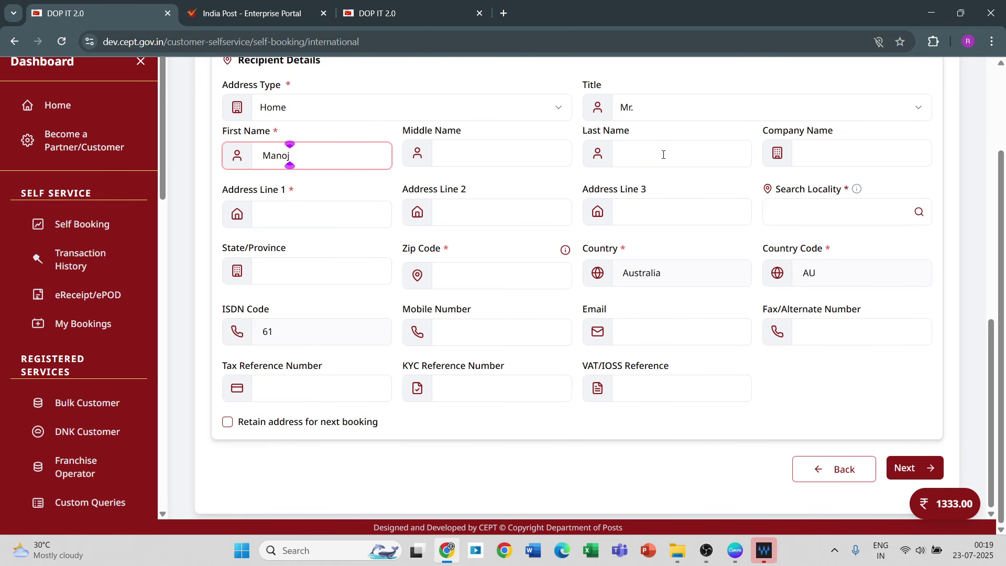
{"action": "left_click", "coordinate": [493, 156]}
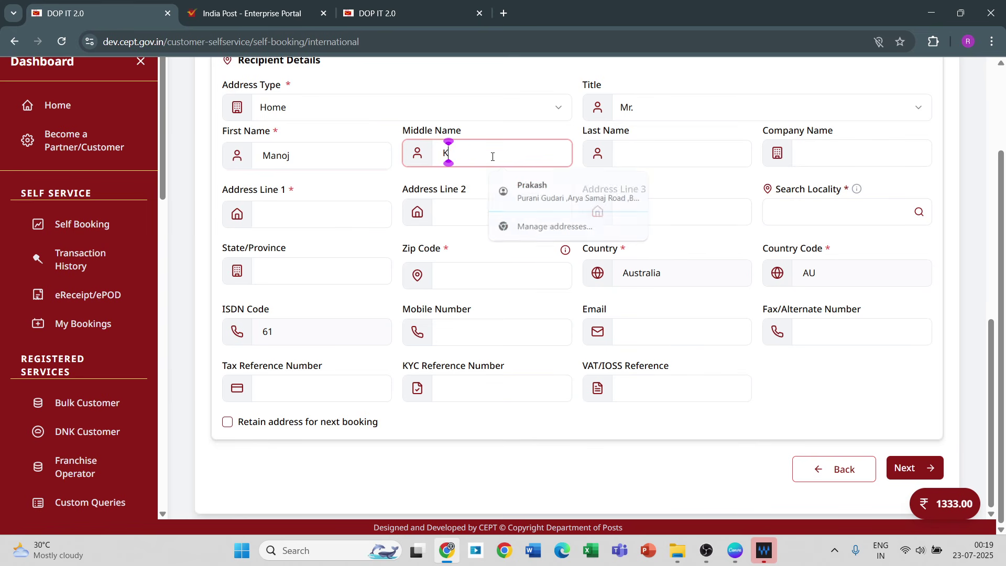
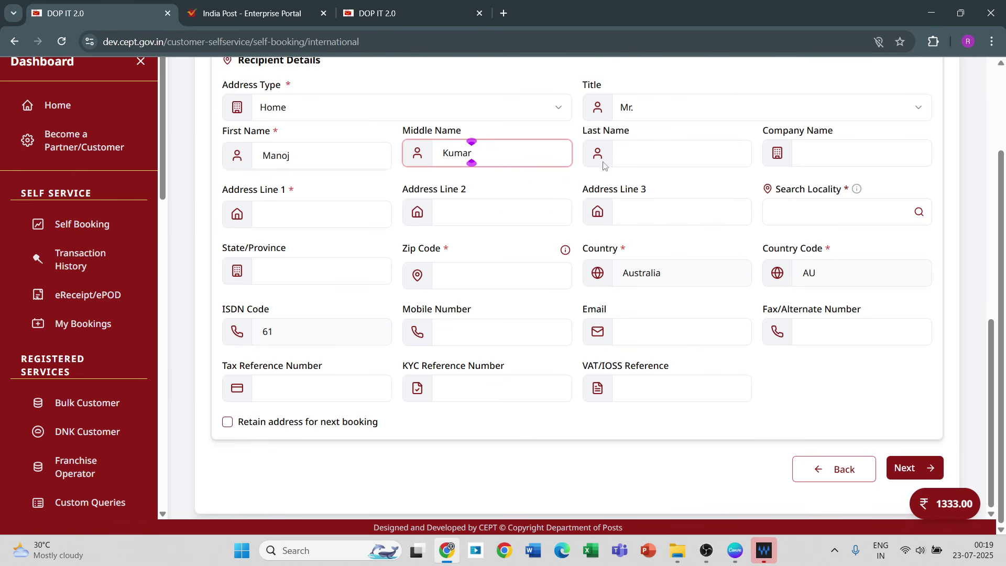
{"action": "left_click", "coordinate": [636, 154]}
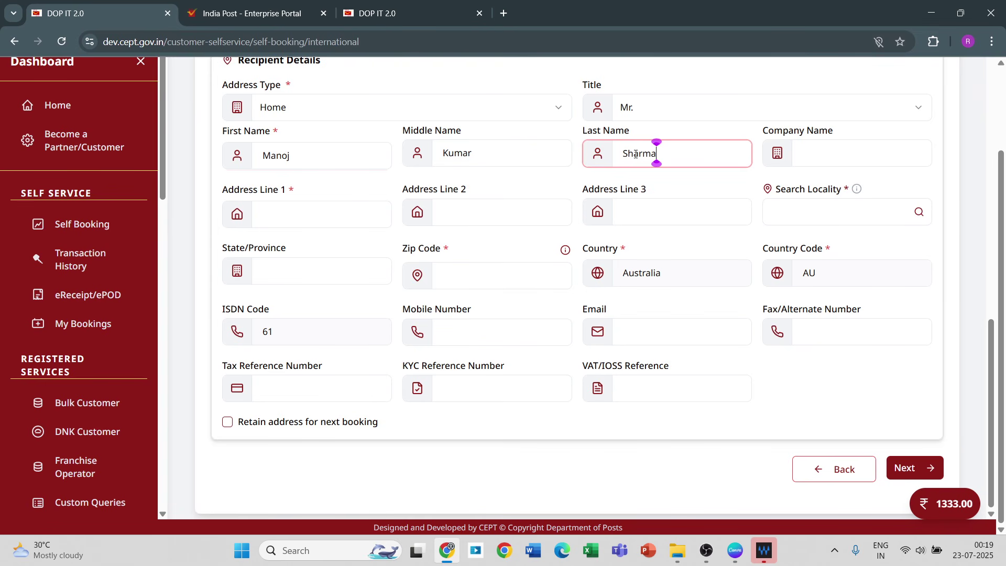
Step: Fill in the recipient's three address lines and enter Sydney in the locality search
{"action": "left_click", "coordinate": [281, 216]}
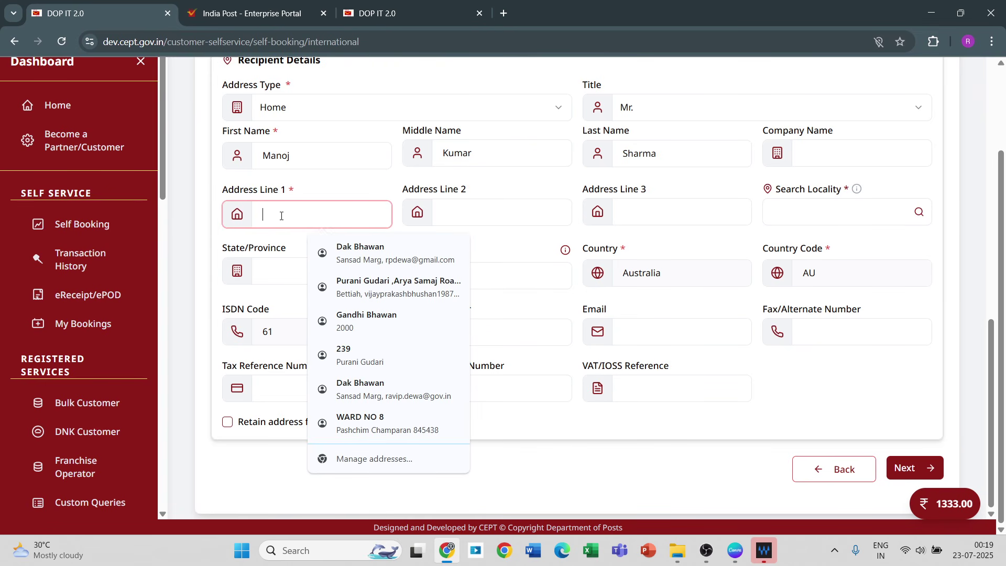
{"action": "type", "text": "Go"}
{"action": "key", "text": "BackSpace"}
{"action": "key", "text": "BackSpace"}
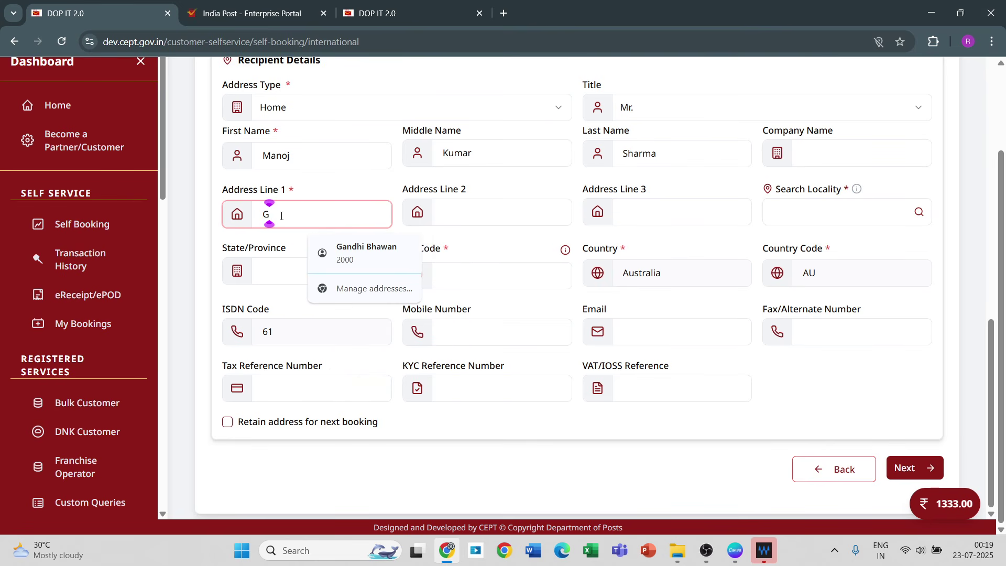
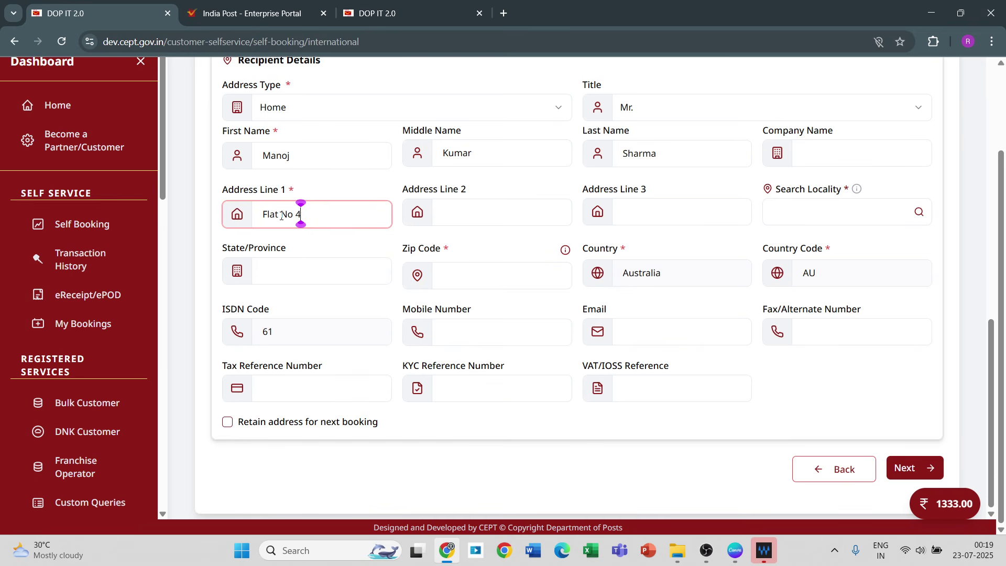
{"action": "left_click", "coordinate": [453, 225]}
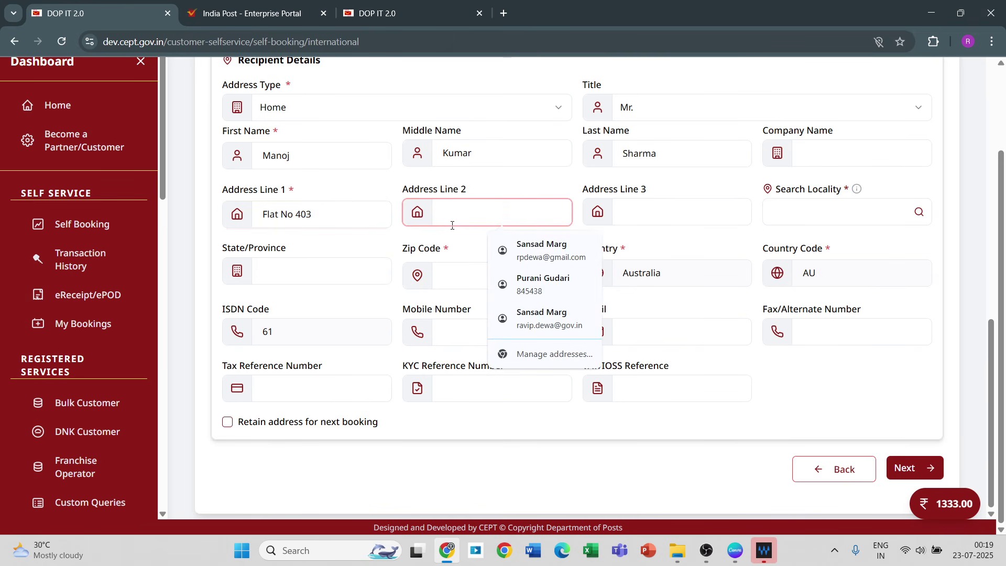
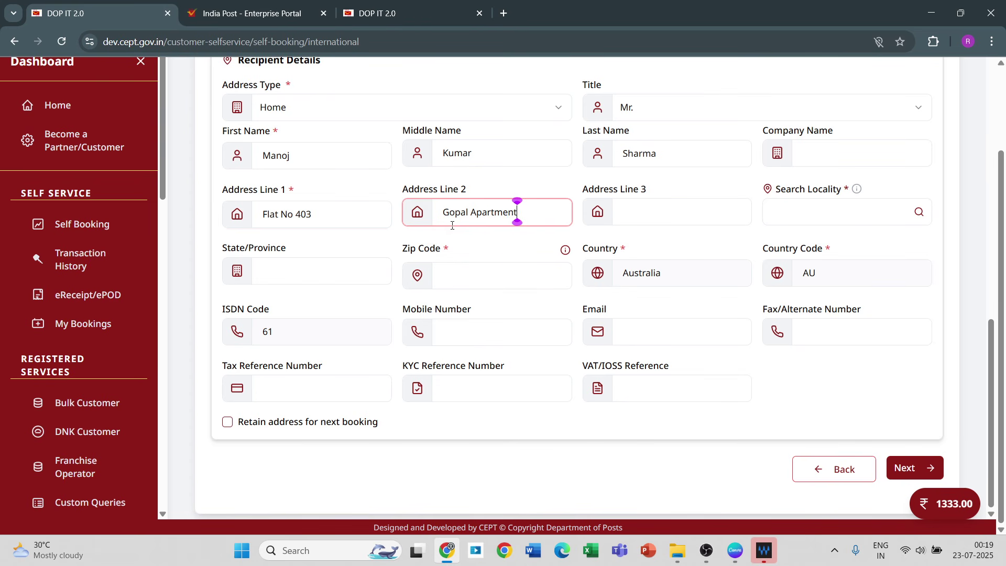
{"action": "left_click", "coordinate": [653, 207]}
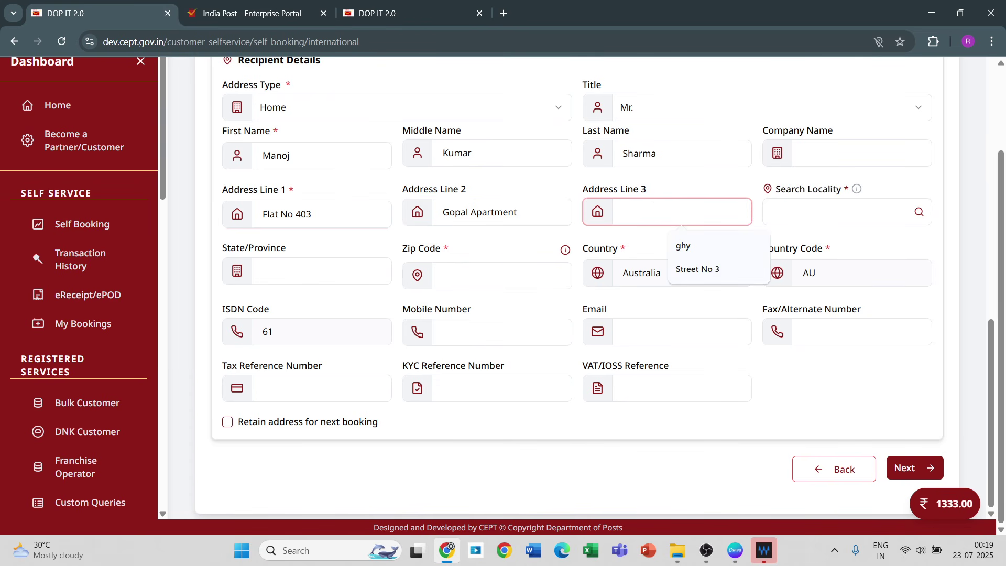
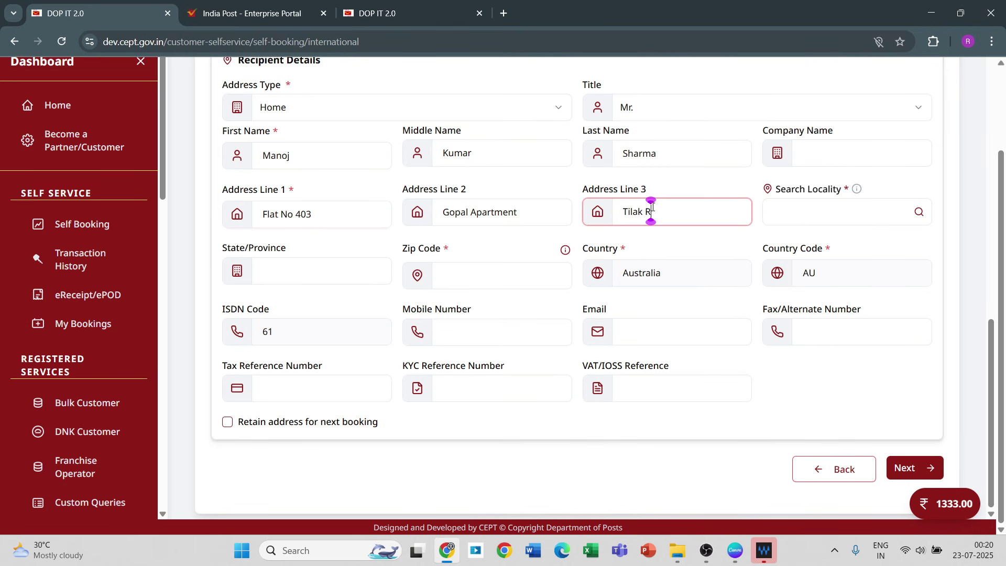
{"action": "left_click", "coordinate": [789, 213]}
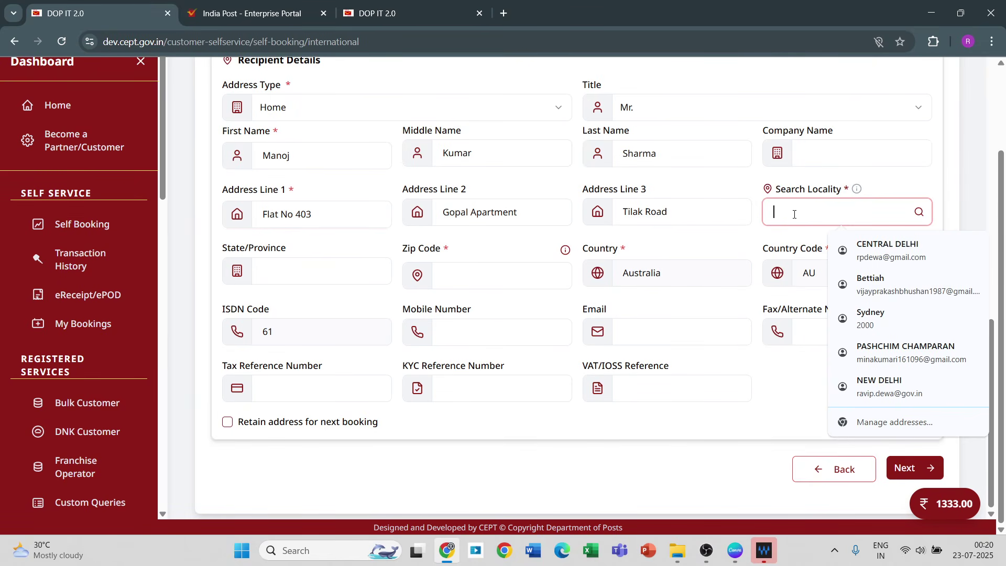
{"action": "type", "text": "Sydney"}
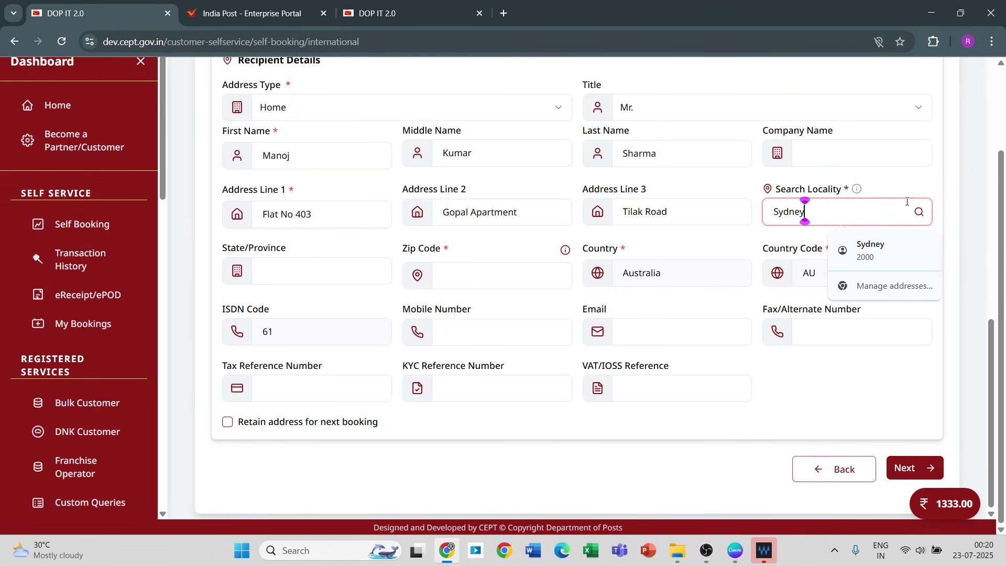
Step: Look up Sydney localities and select HAYMARKET, NSW with postcode 1208
{"action": "left_click", "coordinate": [921, 212]}
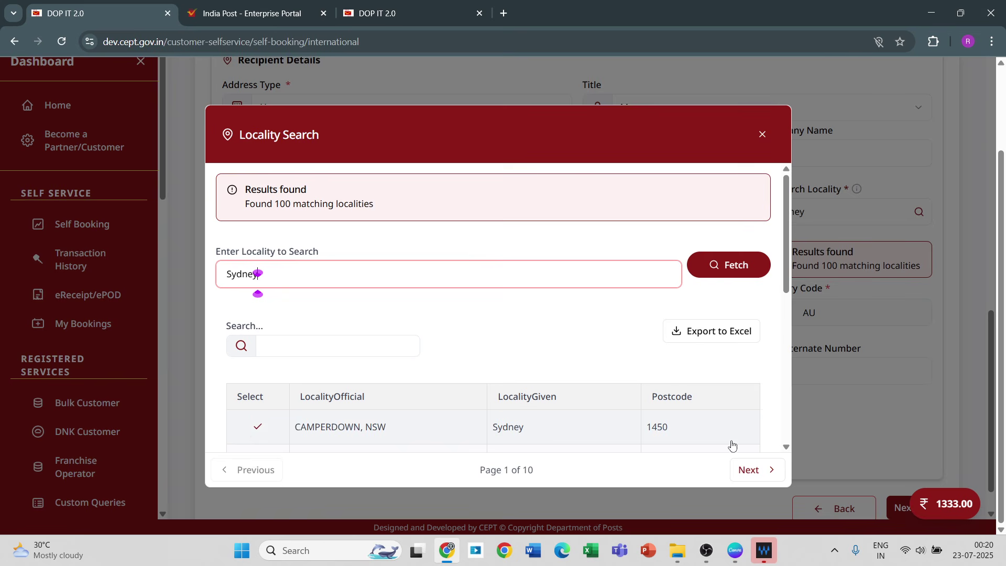
{"action": "scroll", "coordinate": [786, 454], "scroll_direction": "down", "scroll_amount": 1}
{"action": "scroll", "coordinate": [786, 454], "scroll_direction": "down", "scroll_amount": 3}
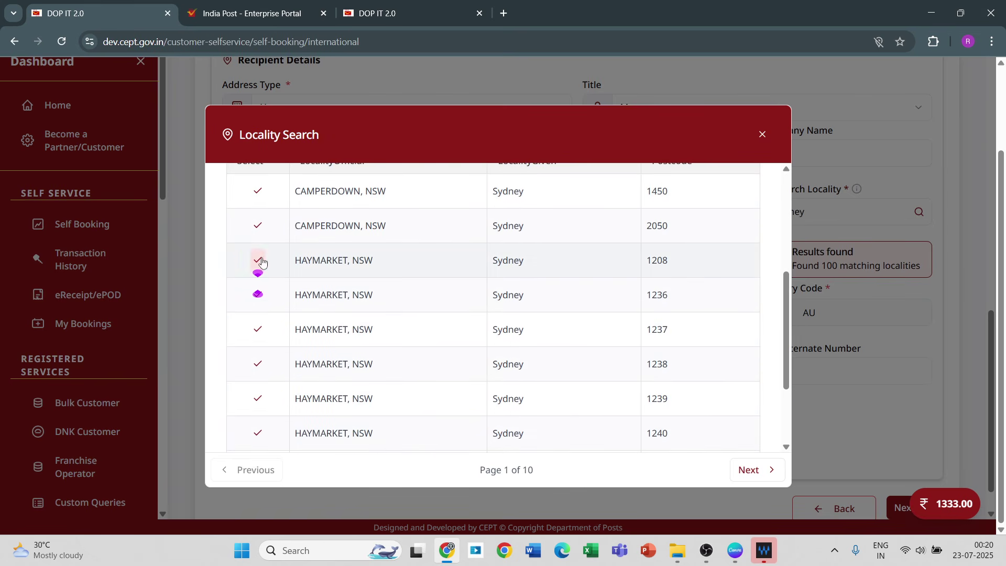
{"action": "left_click", "coordinate": [251, 262]}
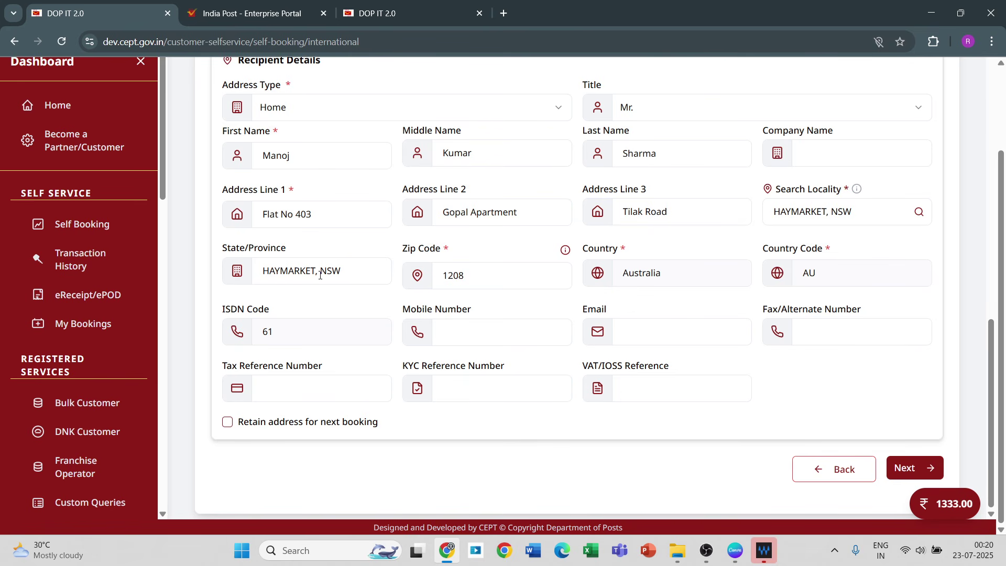
Step: Enter the recipient's mobile number and e-mail address
{"action": "left_click", "coordinate": [299, 341]}
{"action": "left_click", "coordinate": [455, 328]}
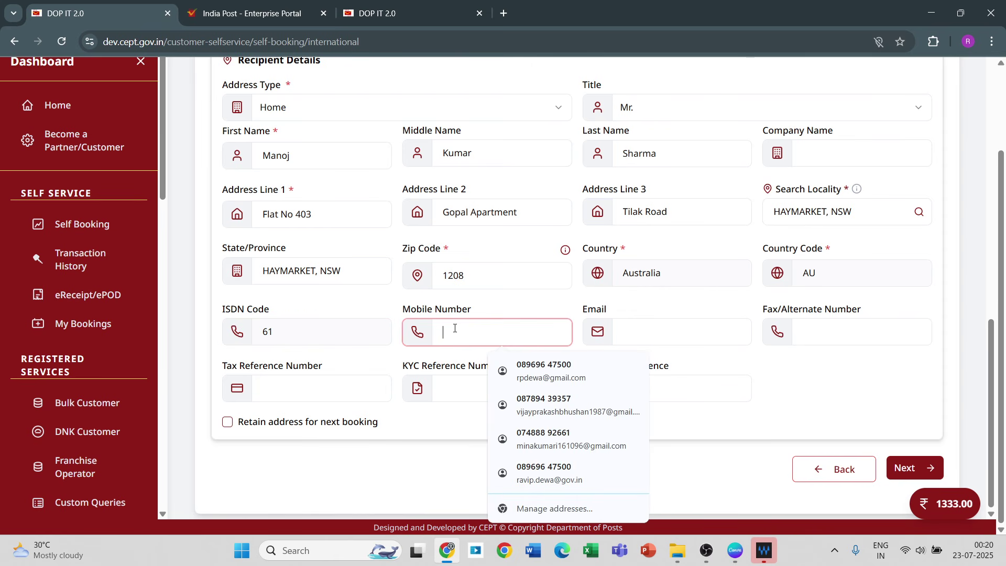
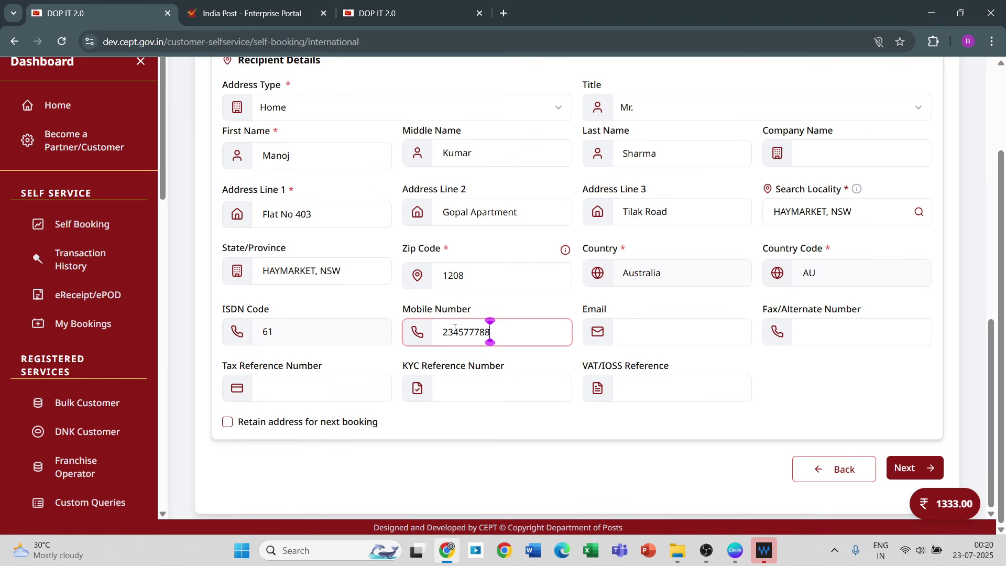
{"action": "left_click", "coordinate": [630, 334]}
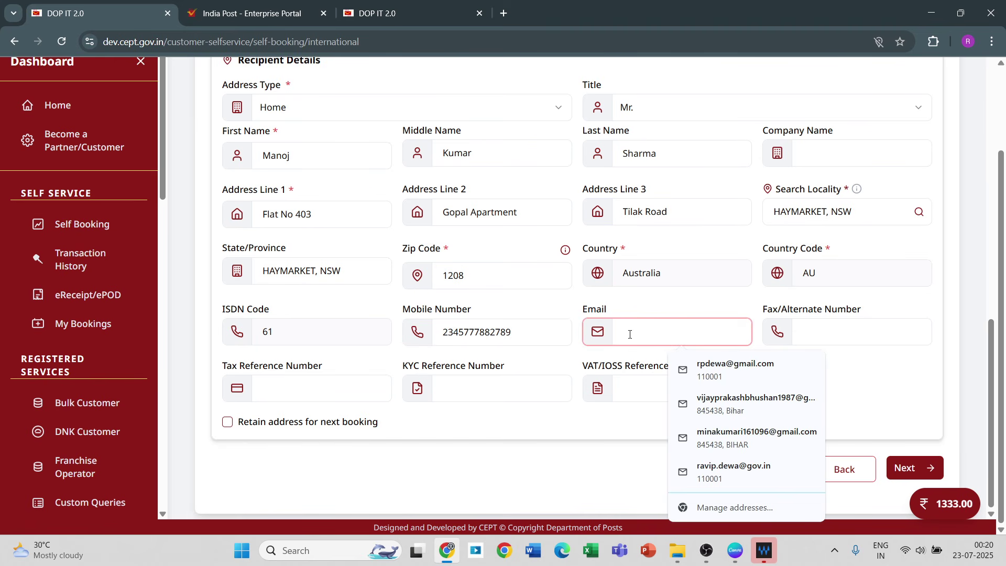
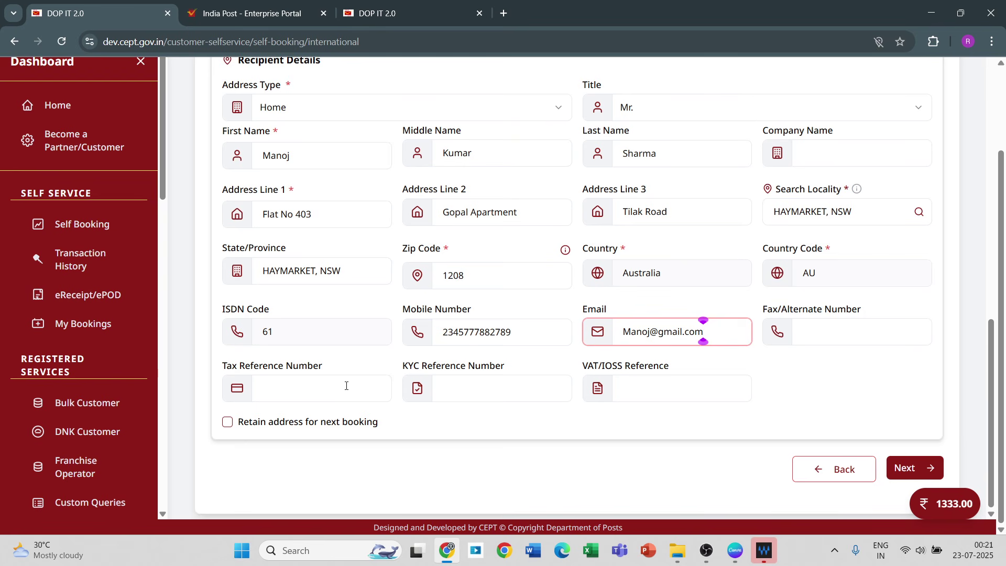
Step: Try to proceed, then remove the extra digit from the rejected mobile number
{"action": "left_click", "coordinate": [627, 389]}
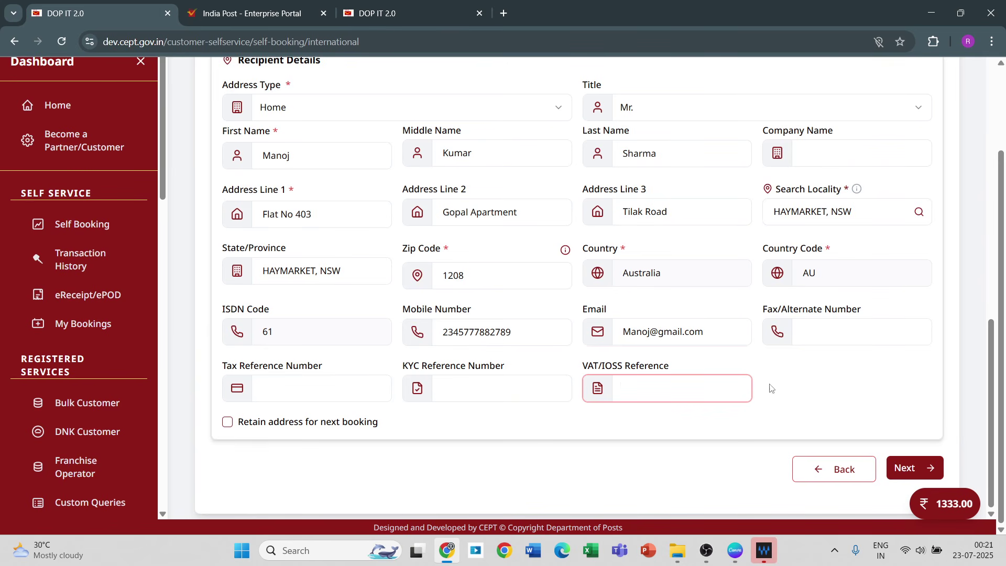
{"action": "left_click", "coordinate": [908, 476]}
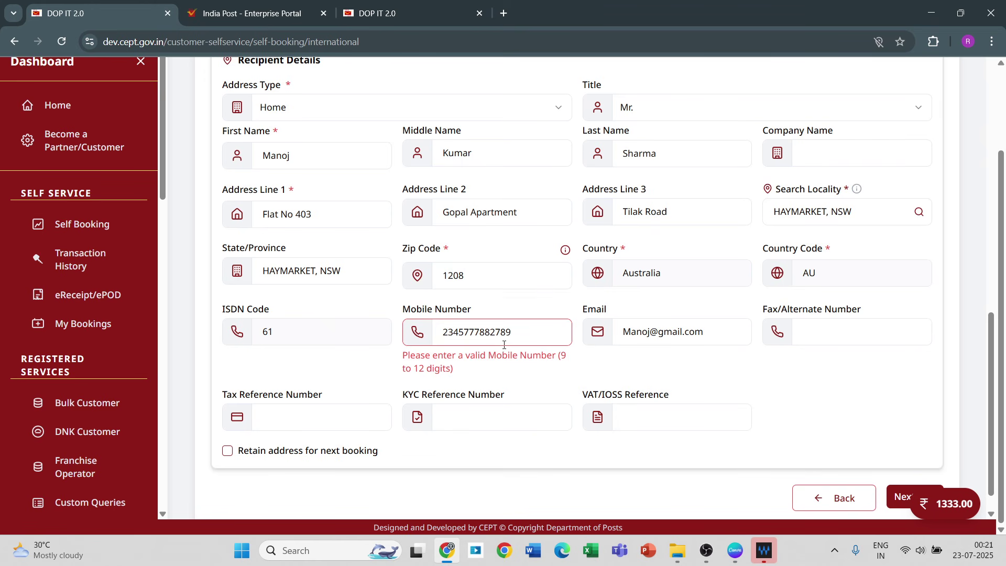
{"action": "left_click", "coordinate": [527, 335]}
{"action": "key", "text": "BackSpace"}
{"action": "key", "text": "BackSpace"}
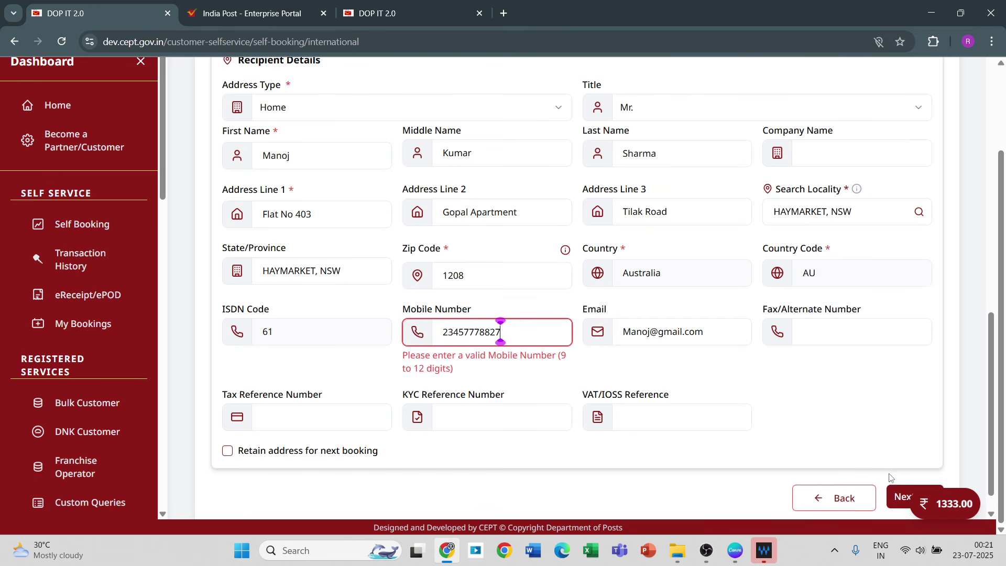
Step: On the item details step, pick HSN 48202000 (Exercise books) from a 'Book' search
{"action": "left_click", "coordinate": [903, 497]}
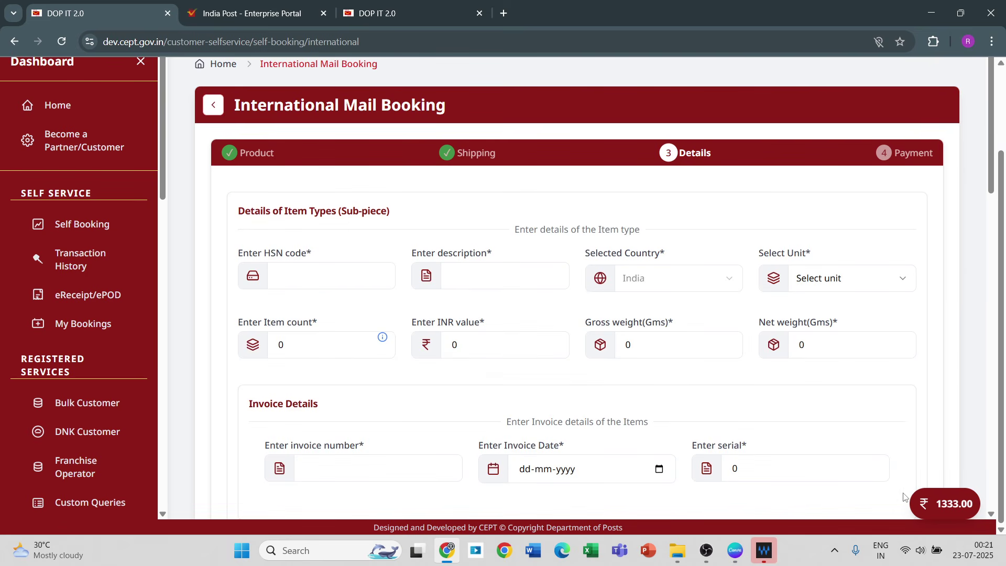
{"action": "left_click", "coordinate": [296, 287]}
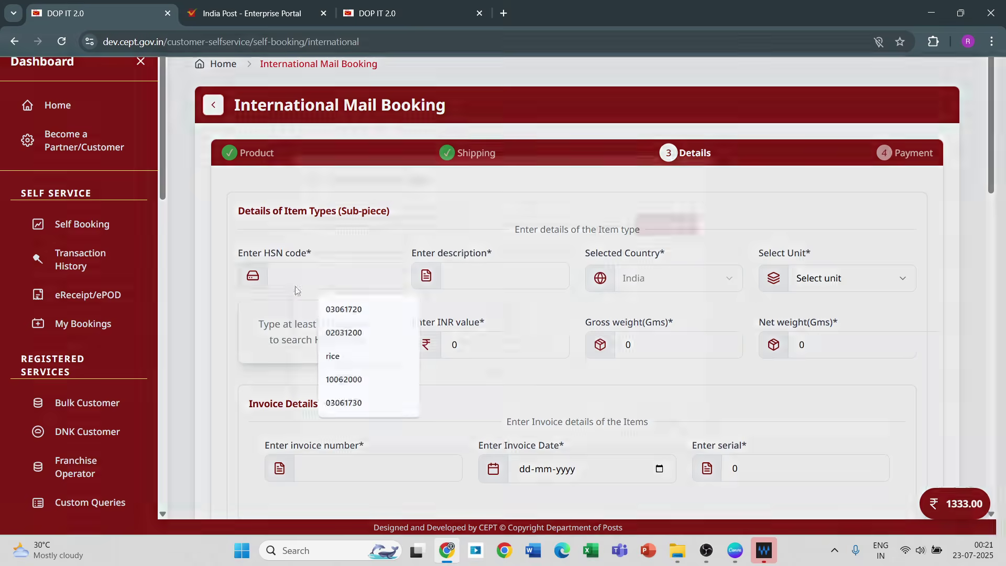
{"action": "type", "text": "Book"}
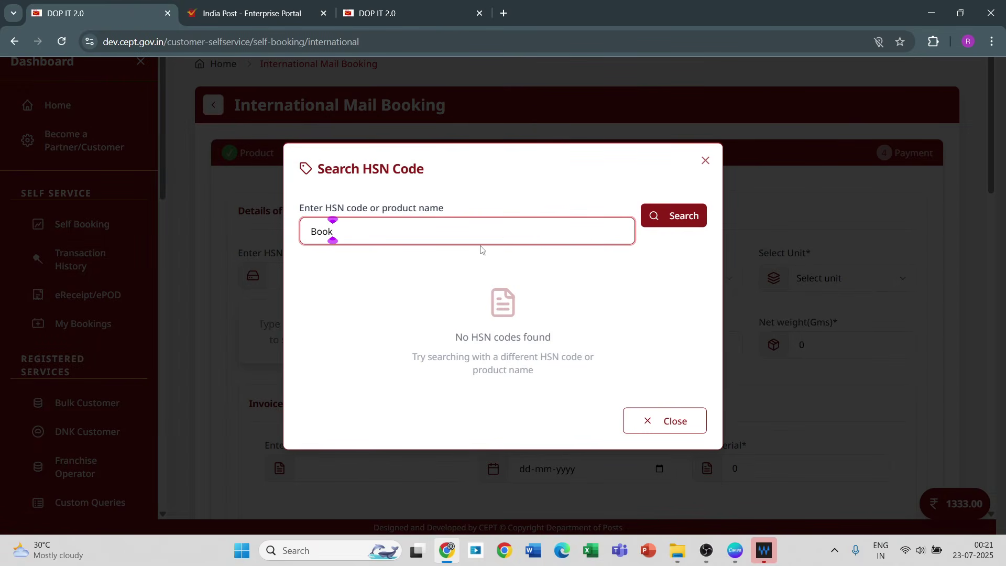
{"action": "left_click", "coordinate": [691, 217]}
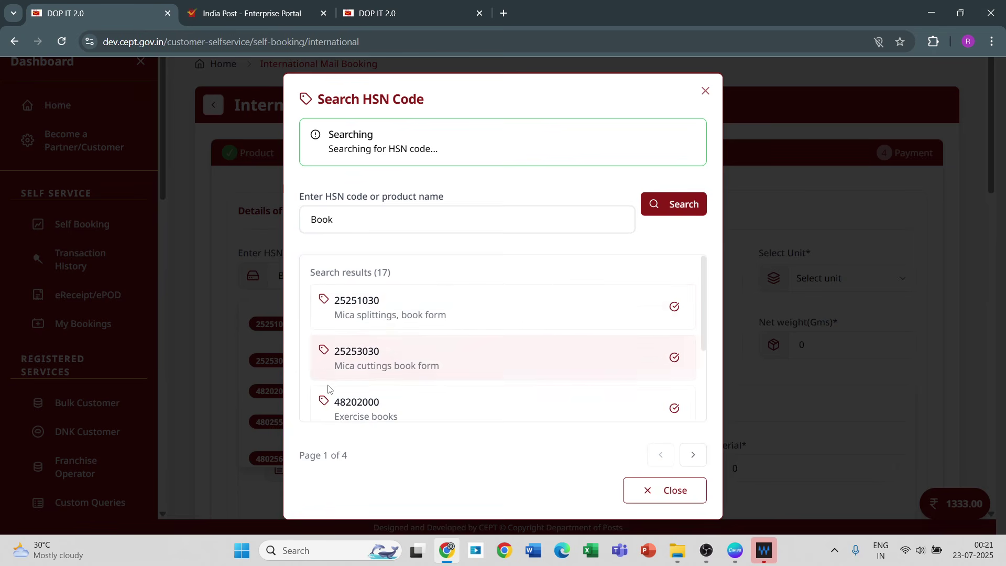
{"action": "left_click", "coordinate": [341, 382]}
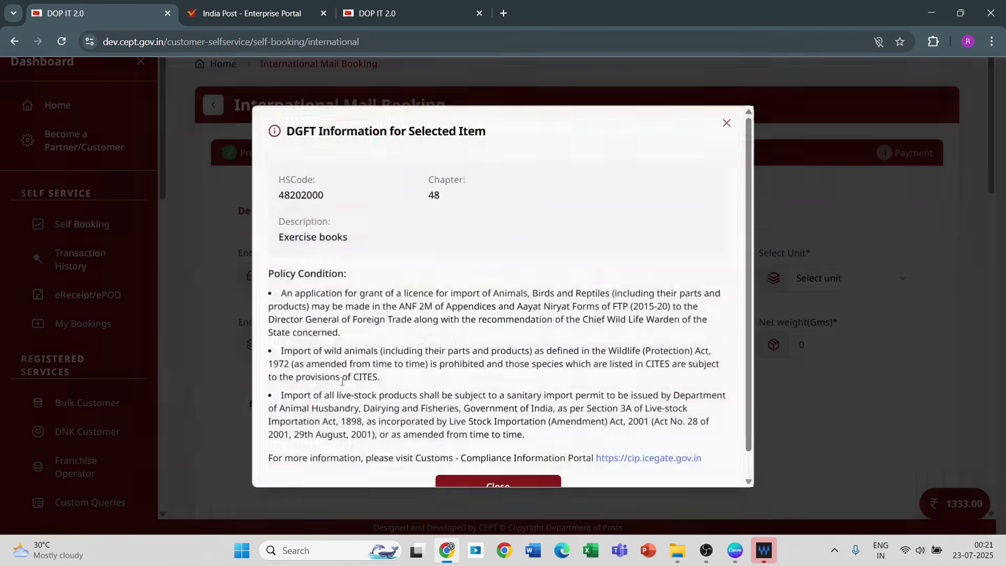
{"action": "left_click", "coordinate": [460, 486]}
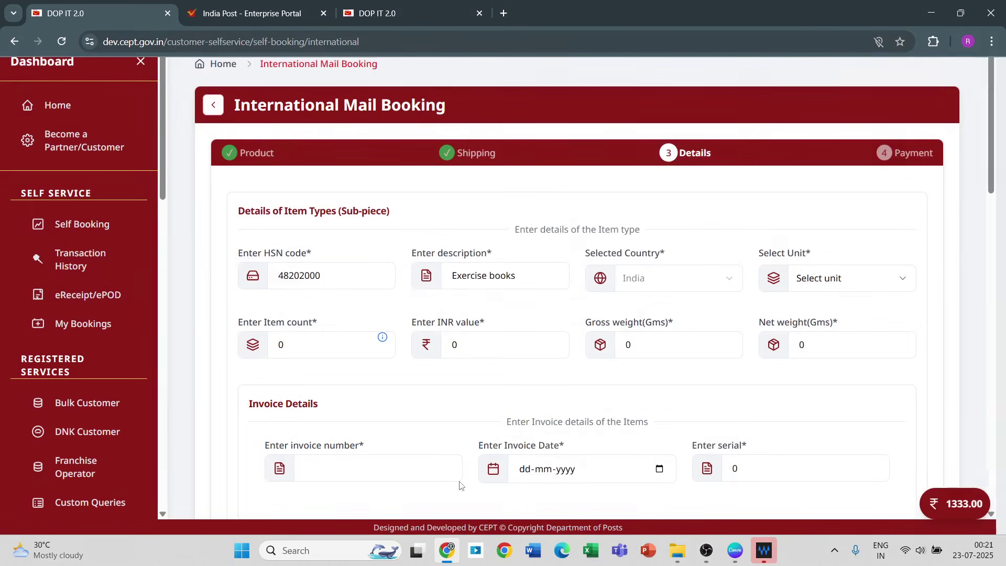
Step: Set the item unit to Piece with an item count of 12
{"action": "left_click", "coordinate": [821, 283]}
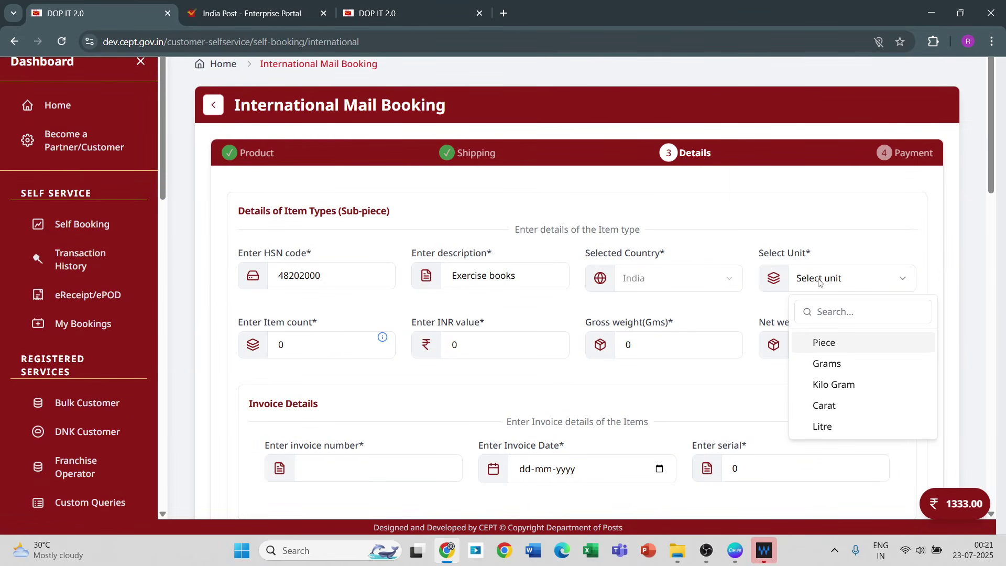
{"action": "left_click", "coordinate": [819, 343]}
{"action": "left_click", "coordinate": [323, 343]}
{"action": "key", "text": "BackSpace"}
{"action": "type", "text": "12"}
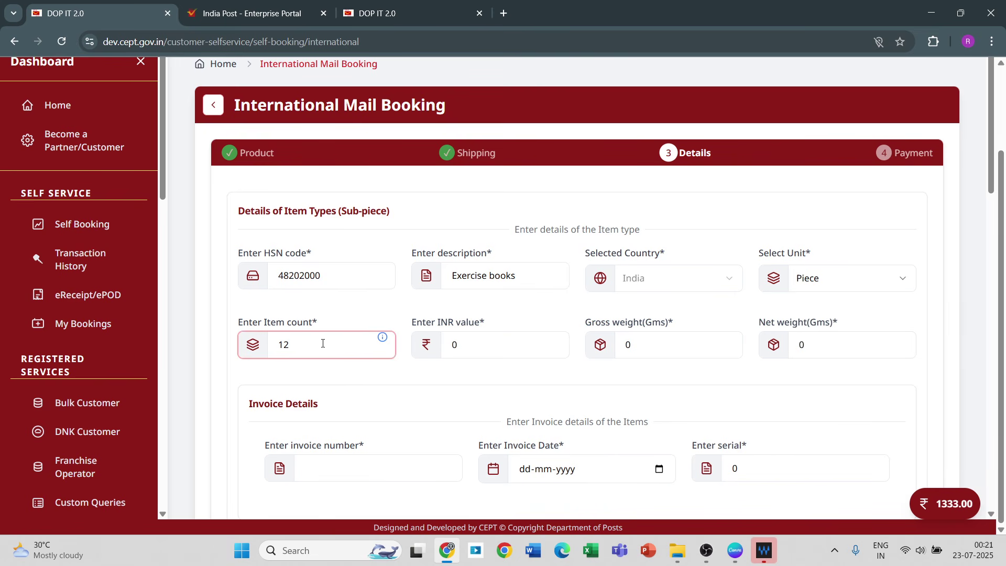
Step: Enter INR value 300, gross weight 100 g and net weight 99 g
{"action": "left_click", "coordinate": [488, 334]}
{"action": "key", "text": "BackSpace"}
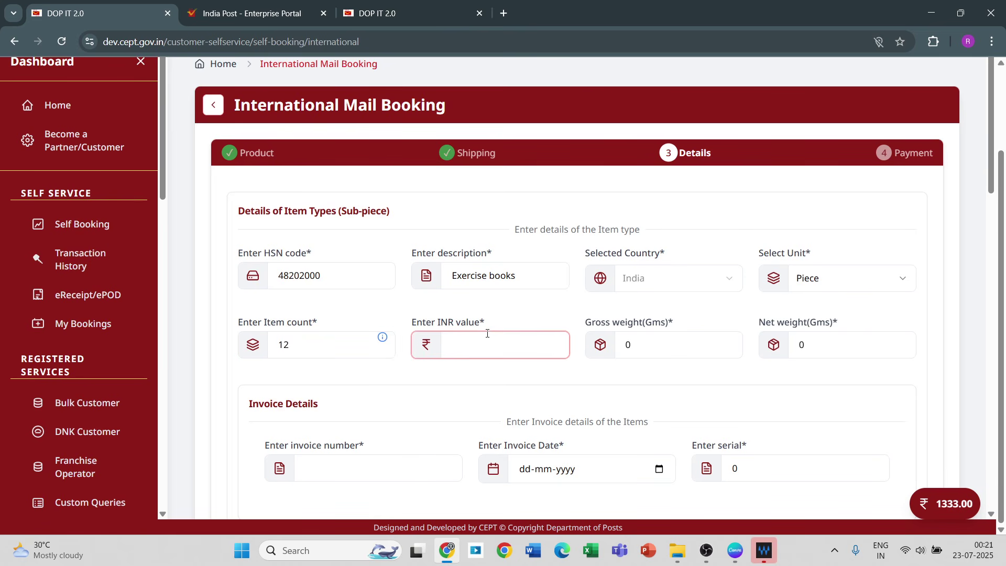
{"action": "type", "text": "300"}
{"action": "left_click", "coordinate": [641, 344]}
{"action": "key", "text": "BackSpace"}
{"action": "type", "text": "100"}
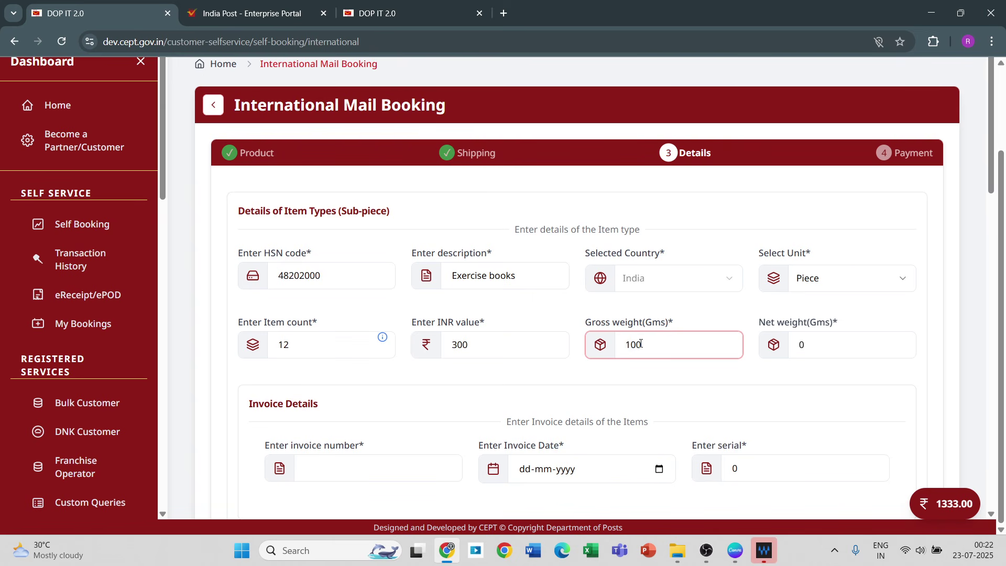
{"action": "left_click", "coordinate": [813, 344]}
{"action": "key", "text": "BackSpace"}
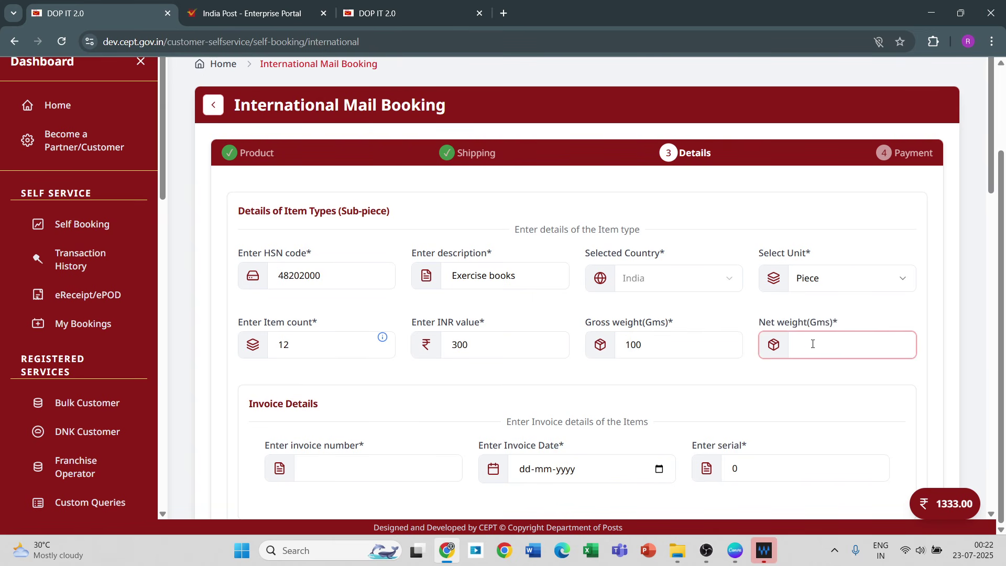
{"action": "type", "text": "99"}
{"action": "left_click", "coordinate": [997, 483]}
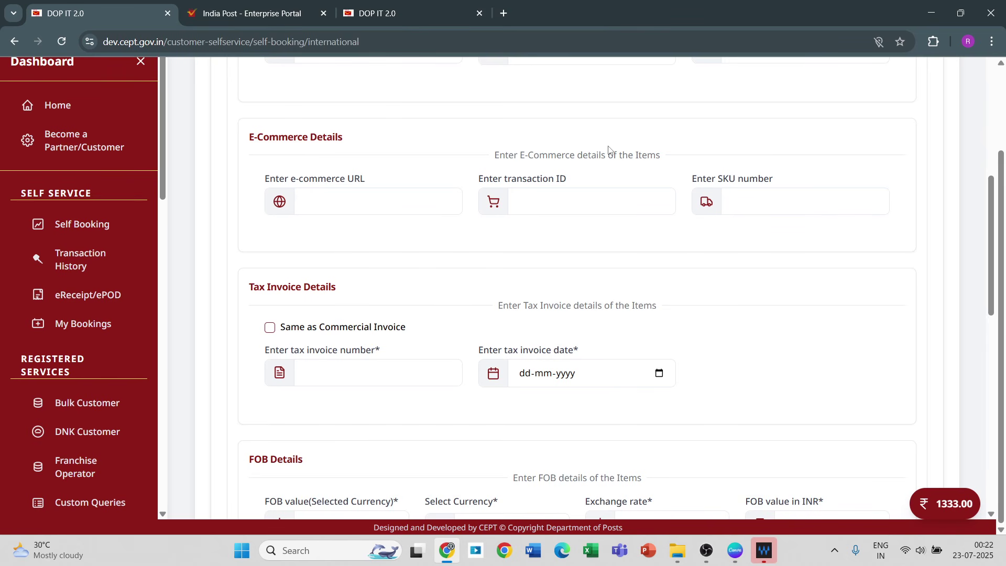
{"action": "left_click", "coordinate": [330, 199]}
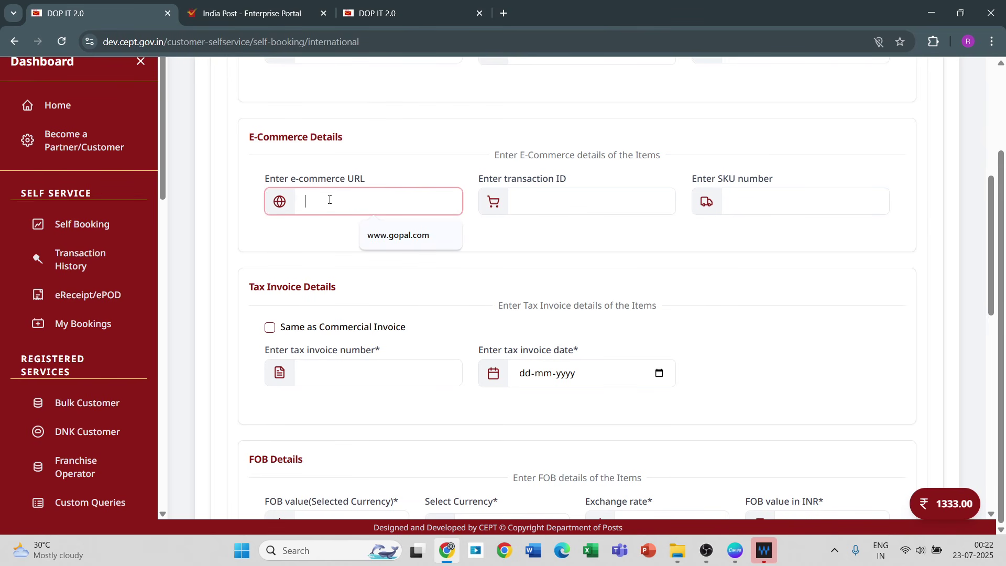
{"action": "type", "text": "www."}
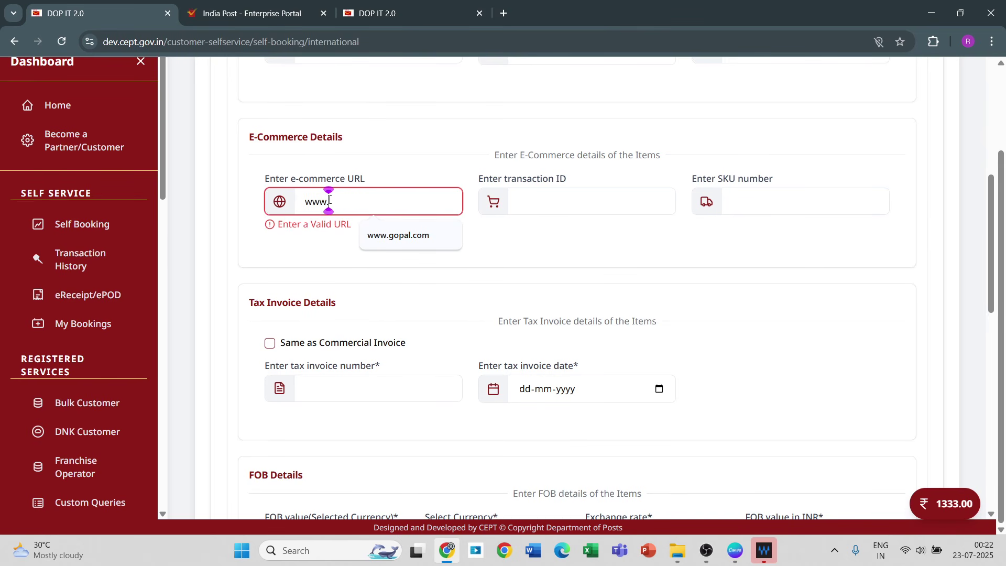
{"action": "type", "text": "gapal"}
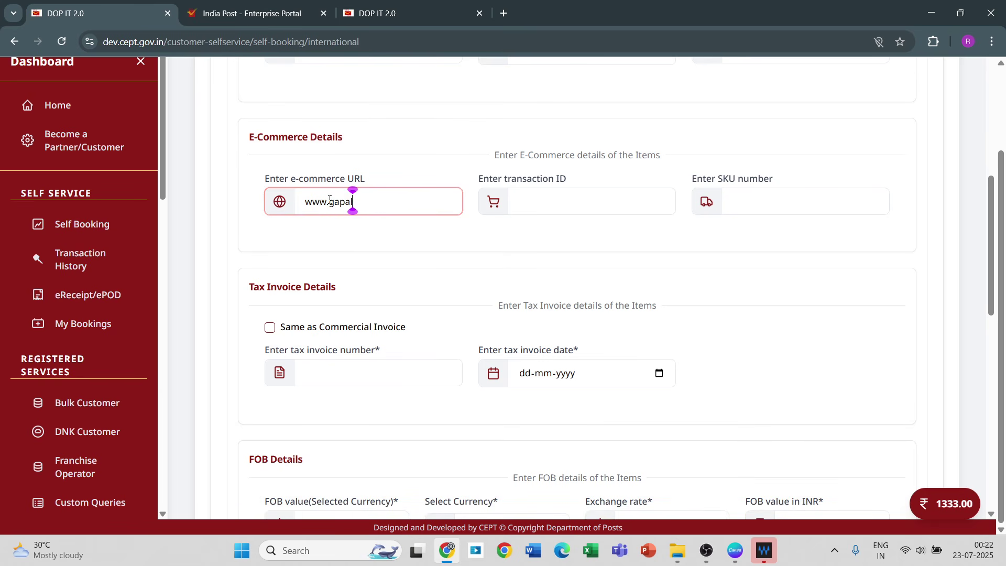
{"action": "type", "text": ".com"}
{"action": "left_click", "coordinate": [540, 201]}
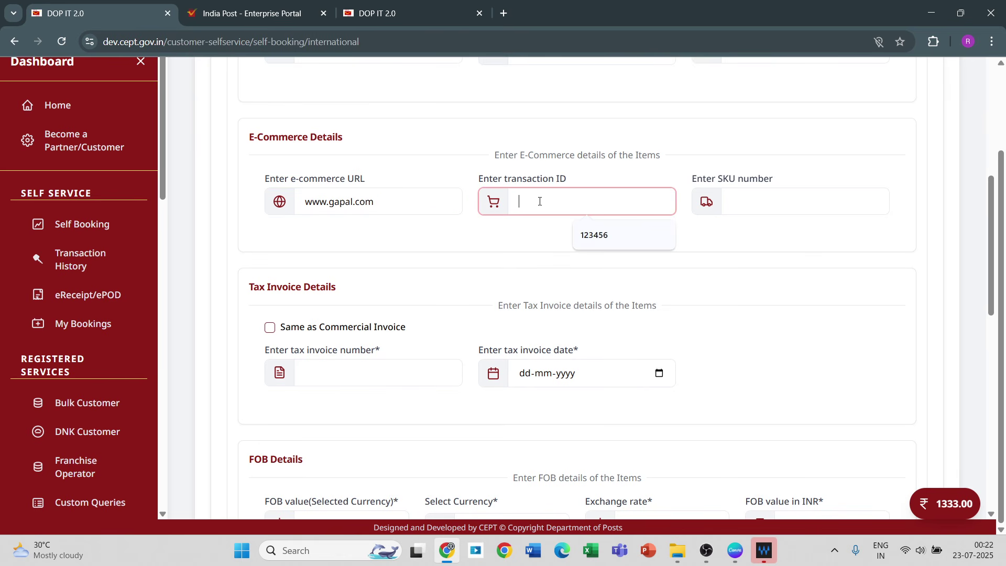
{"action": "left_click", "coordinate": [605, 234]}
Step: Set SKU number 12 and mark the tax invoice Same as Commercial Invoice
{"action": "left_click", "coordinate": [767, 194]}
{"action": "type", "text": "12"}
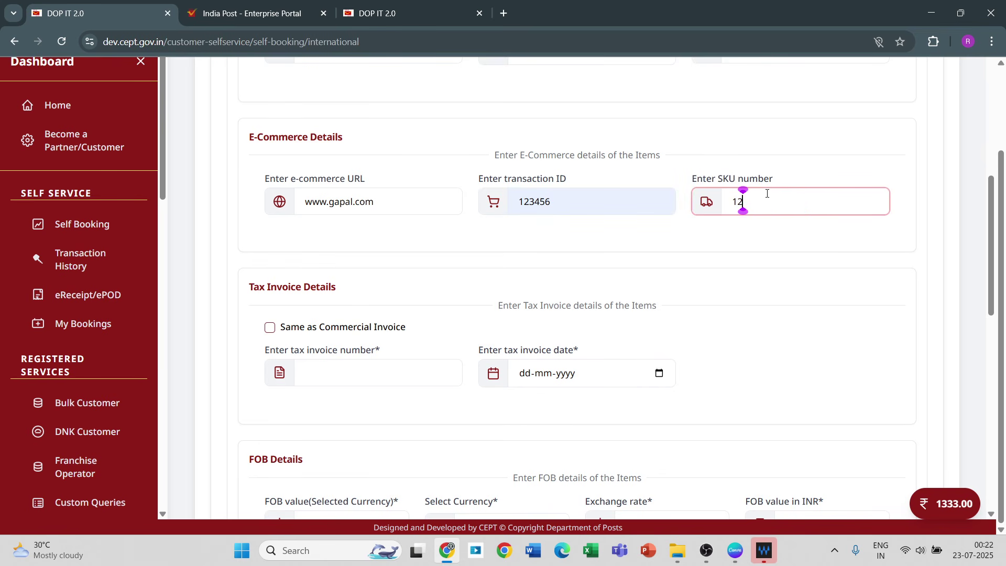
{"action": "left_click", "coordinate": [270, 330]}
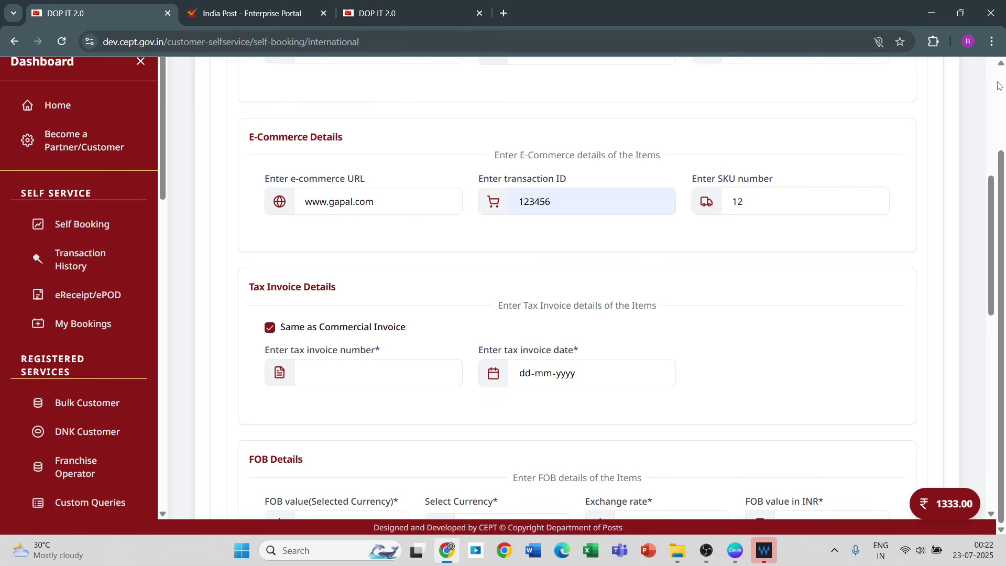
{"action": "scroll", "coordinate": [999, 85], "scroll_direction": "up", "scroll_amount": 2}
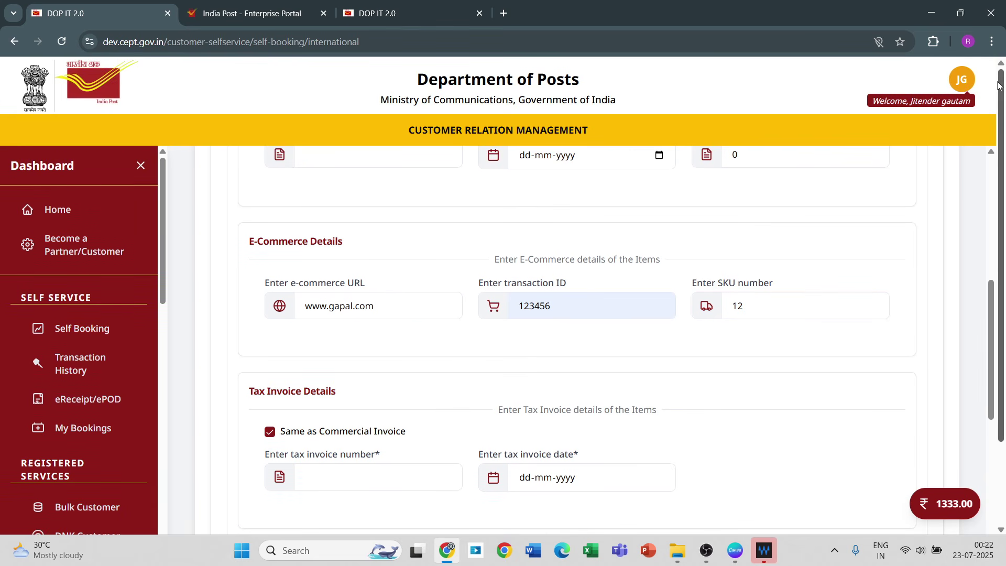
{"action": "scroll", "coordinate": [991, 157], "scroll_direction": "up", "scroll_amount": 1}
{"action": "scroll", "coordinate": [991, 157], "scroll_direction": "up", "scroll_amount": 3}
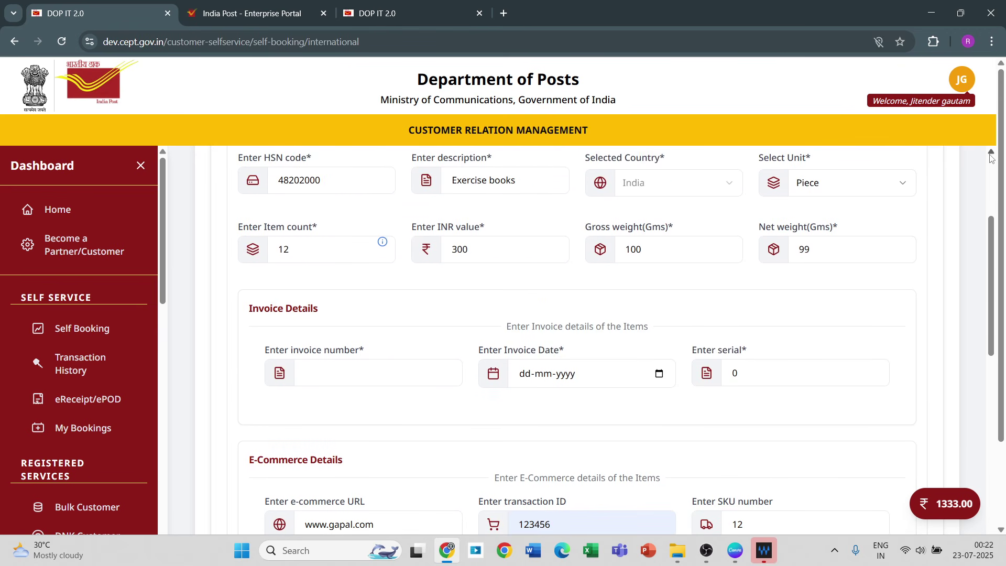
Step: Enter invoice number 1, invoice date 23 July 2025 and serial 1
{"action": "left_click", "coordinate": [342, 373]}
{"action": "type", "text": "1"}
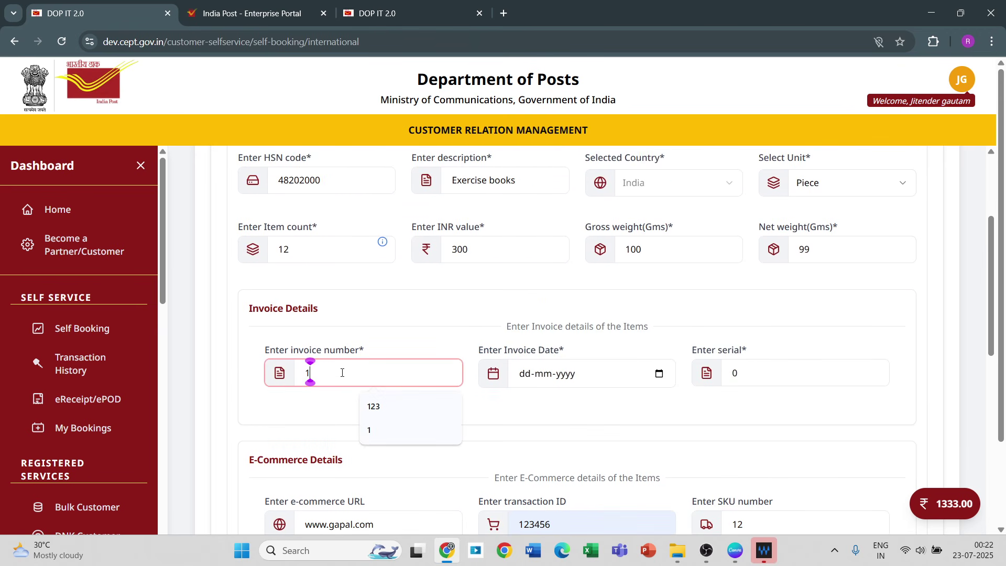
{"action": "left_click", "coordinate": [661, 373]}
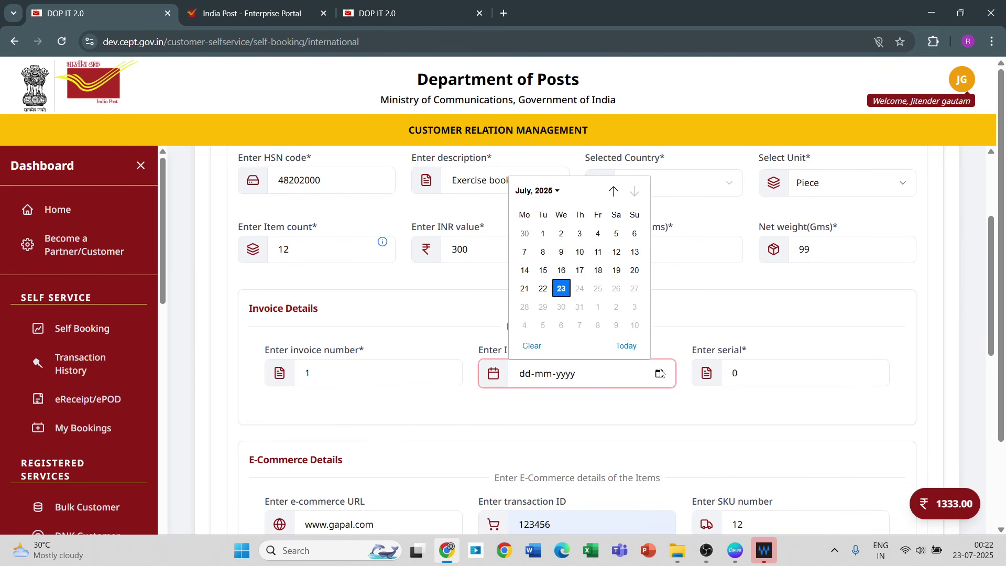
{"action": "left_click", "coordinate": [562, 289]}
{"action": "left_click", "coordinate": [743, 377]}
{"action": "key", "text": "BackSpace"}
{"action": "type", "text": "1"}
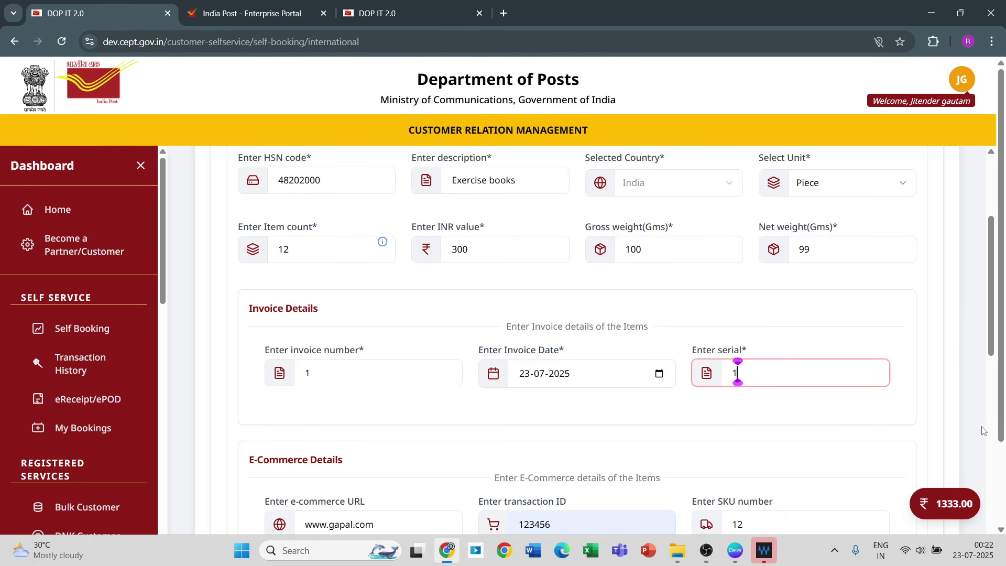
{"action": "left_click", "coordinate": [992, 411]}
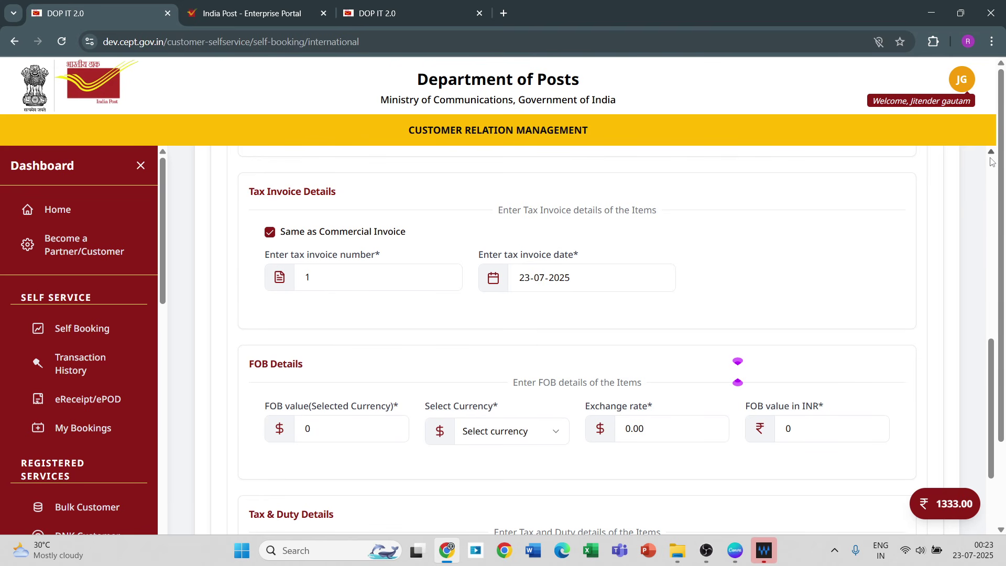
{"action": "scroll", "coordinate": [995, 160], "scroll_direction": "up", "scroll_amount": 2}
{"action": "scroll", "coordinate": [993, 161], "scroll_direction": "up", "scroll_amount": 2}
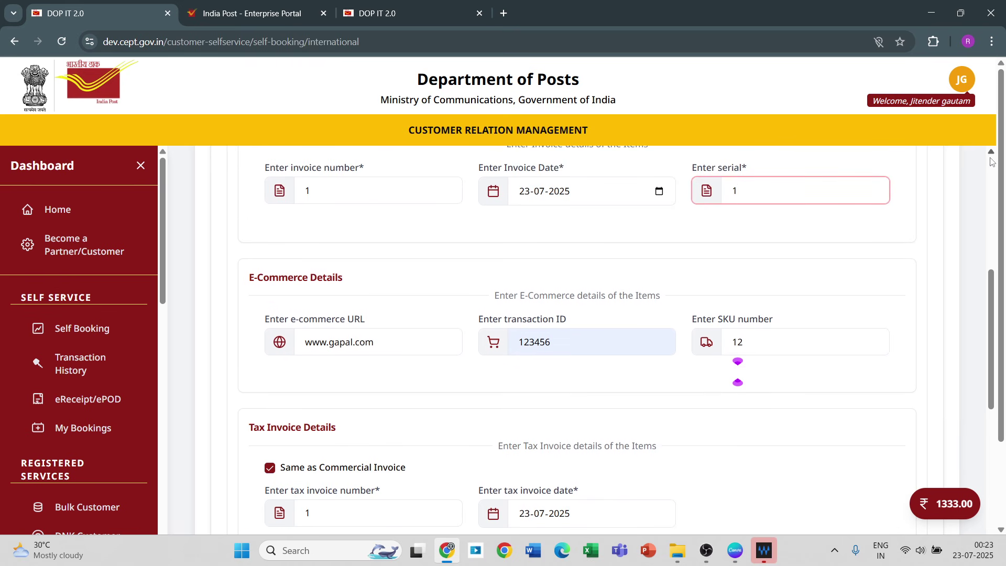
{"action": "scroll", "coordinate": [992, 161], "scroll_direction": "up", "scroll_amount": 2}
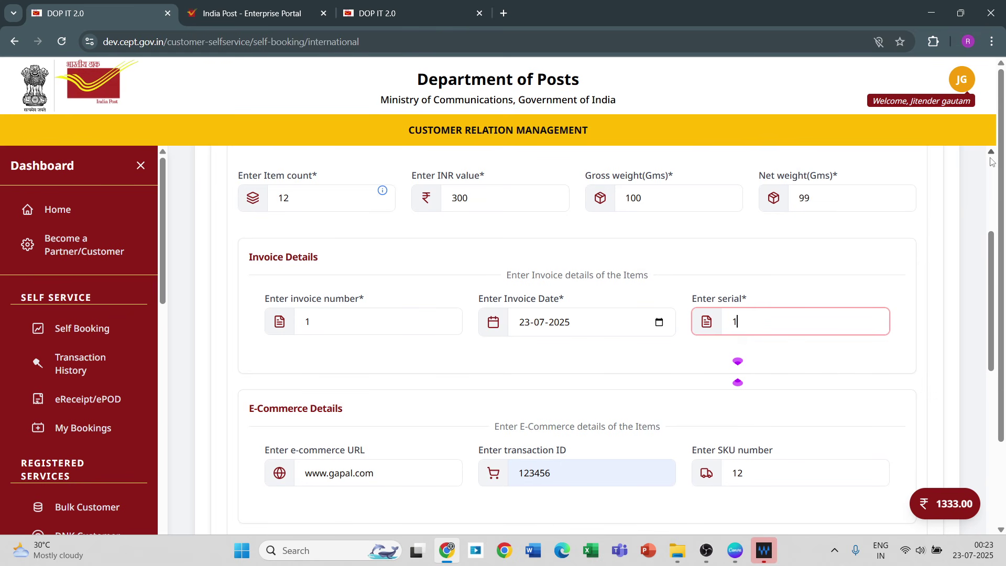
{"action": "left_click", "coordinate": [993, 419]}
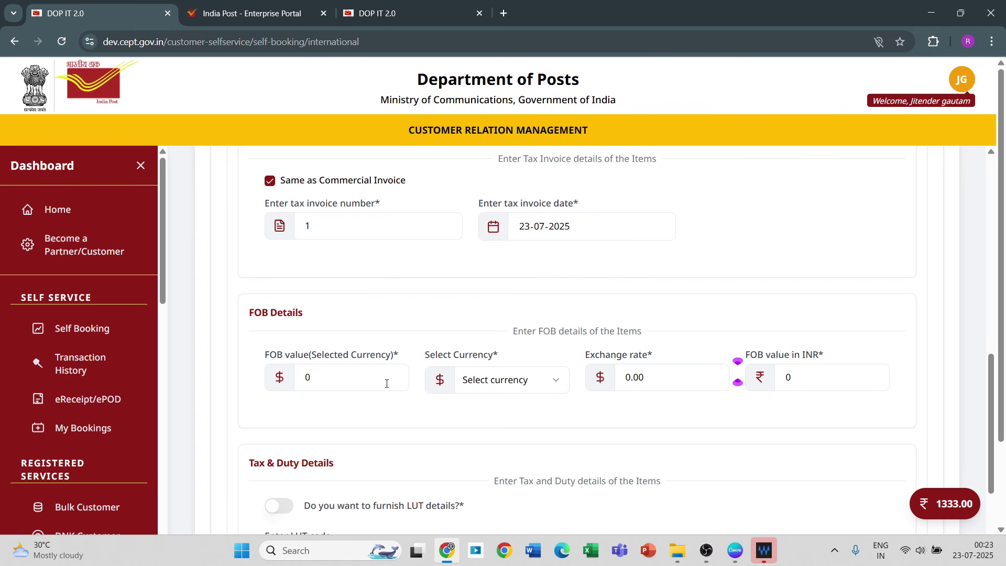
Step: Select Bahraini Dinar as the FOB currency at first
{"action": "left_click", "coordinate": [552, 388]}
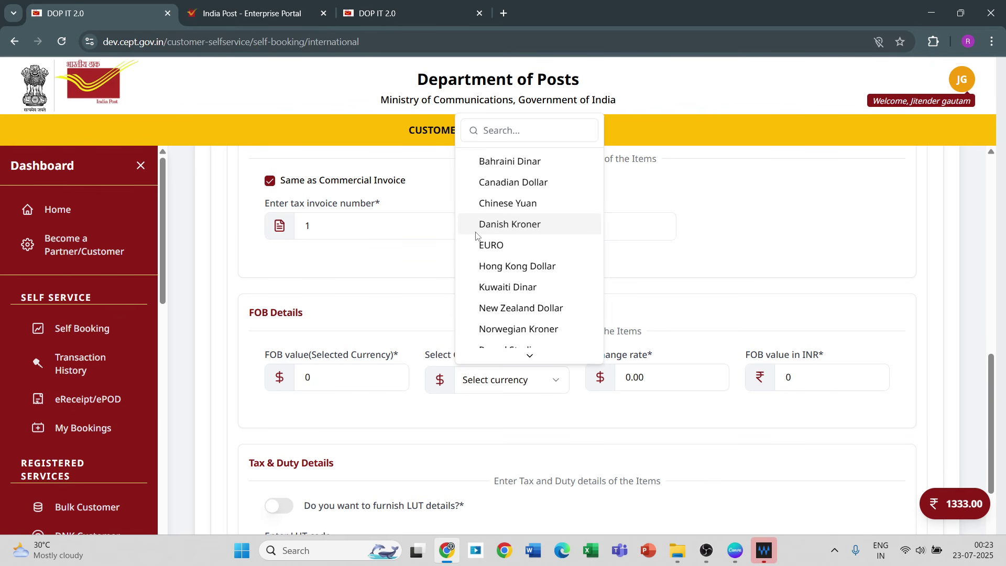
{"action": "key", "text": "Up"}
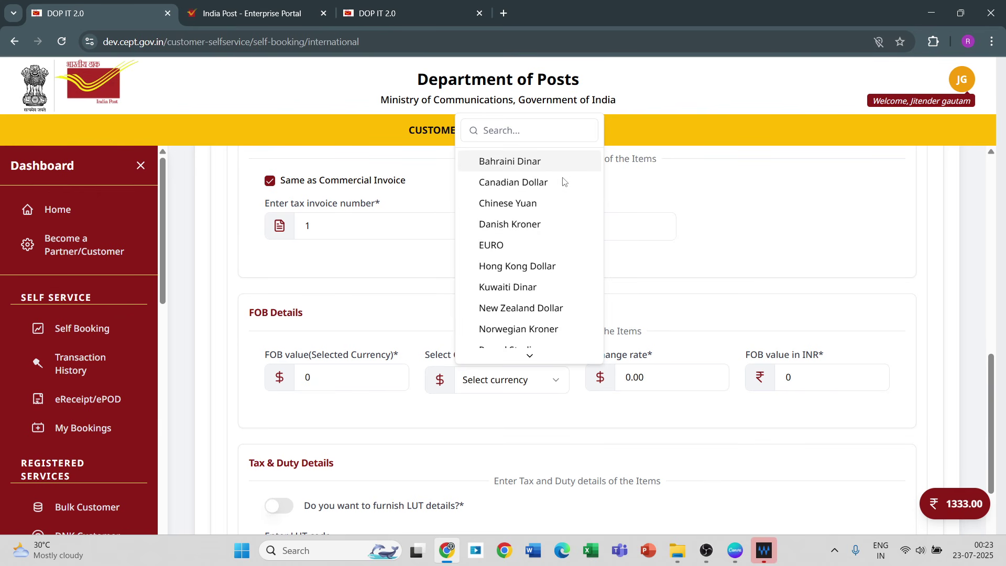
{"action": "double_click", "coordinate": [595, 162]}
{"action": "triple_click", "coordinate": [595, 162]}
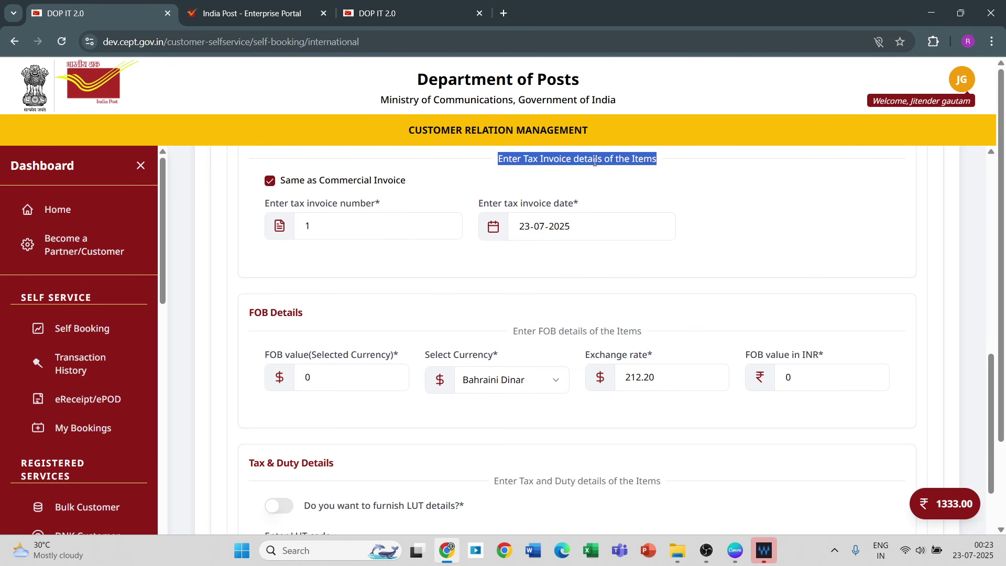
{"action": "left_click", "coordinate": [508, 388]}
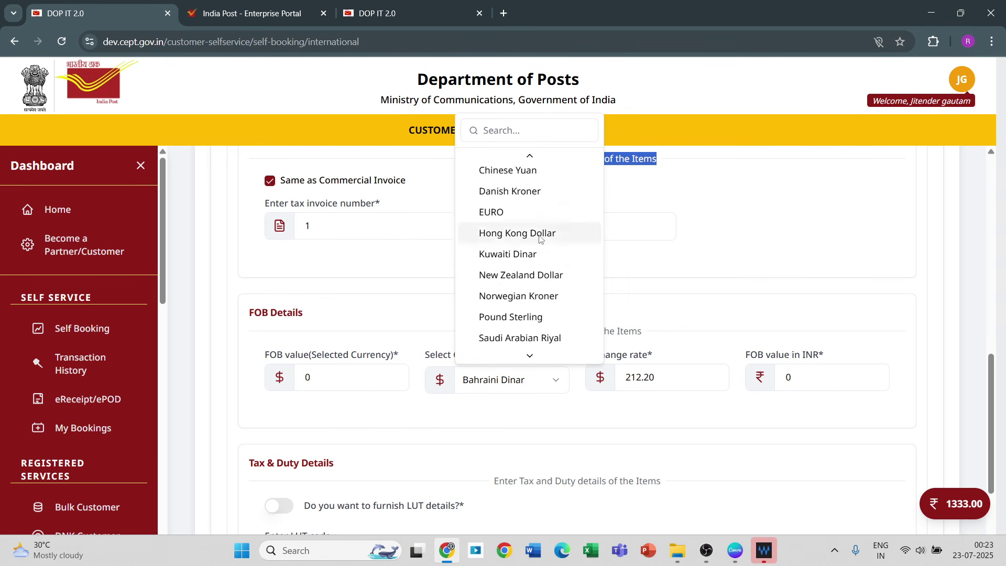
{"action": "left_click", "coordinate": [528, 158]}
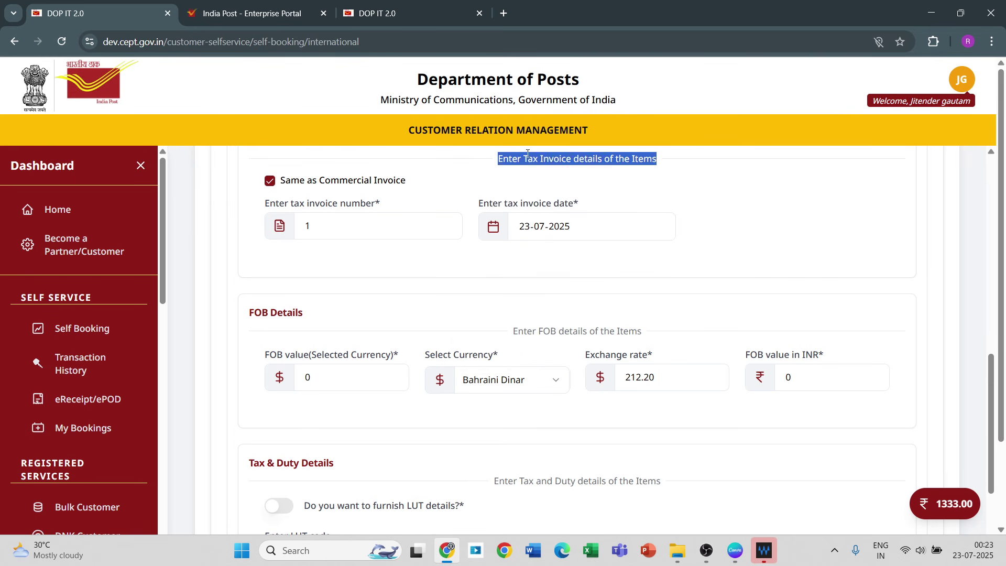
Step: Search the currency list for 'Dollar' and choose Canadian Dollar instead
{"action": "left_click", "coordinate": [533, 385]}
{"action": "mouse_move", "coordinate": [531, 354]}
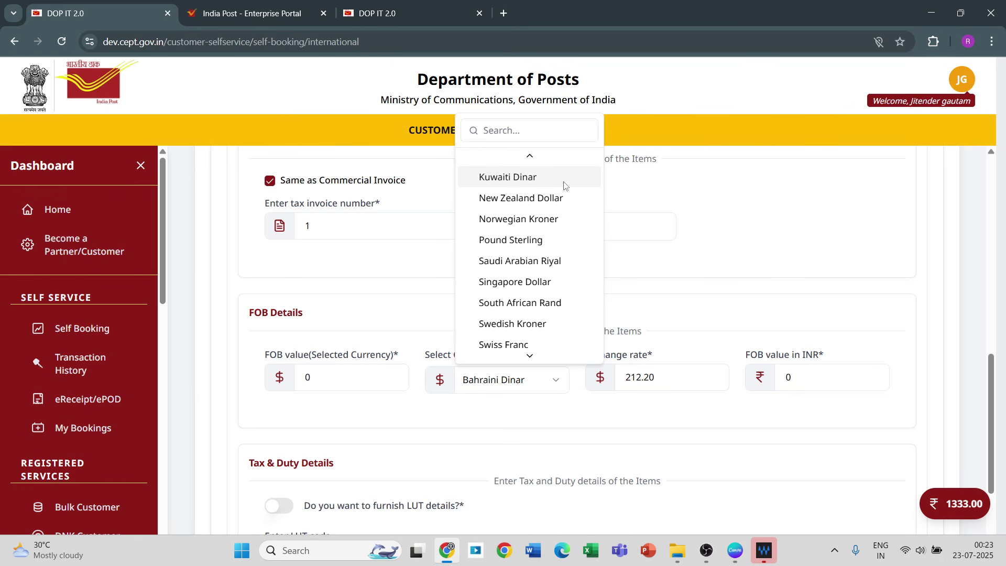
{"action": "mouse_move", "coordinate": [531, 157]}
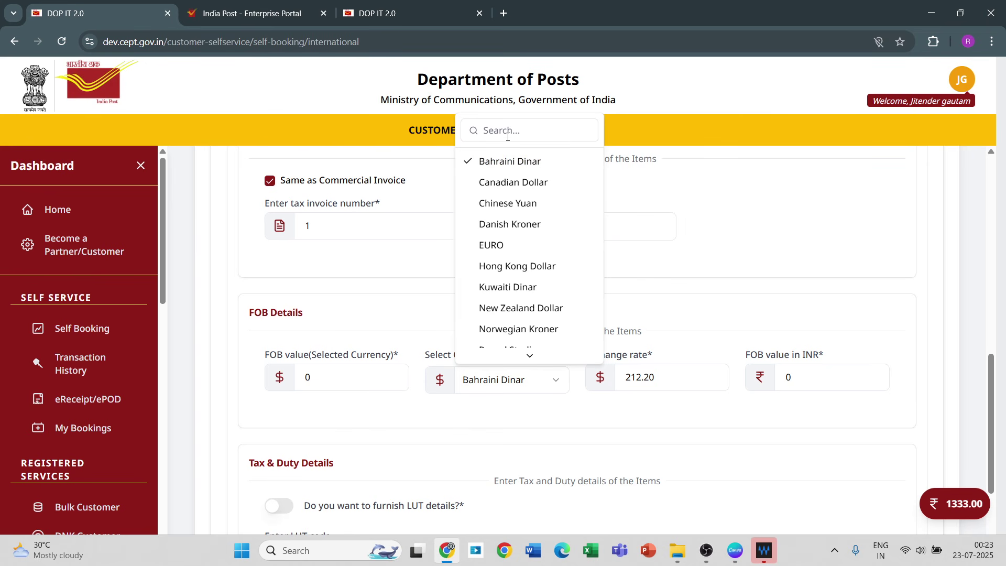
{"action": "type", "text": "au"}
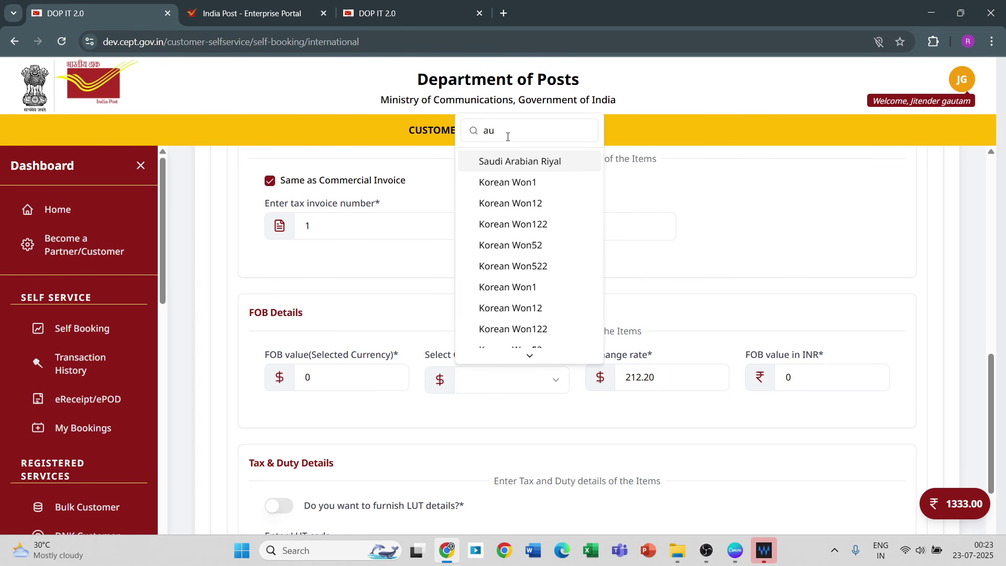
{"action": "type", "text": "s"}
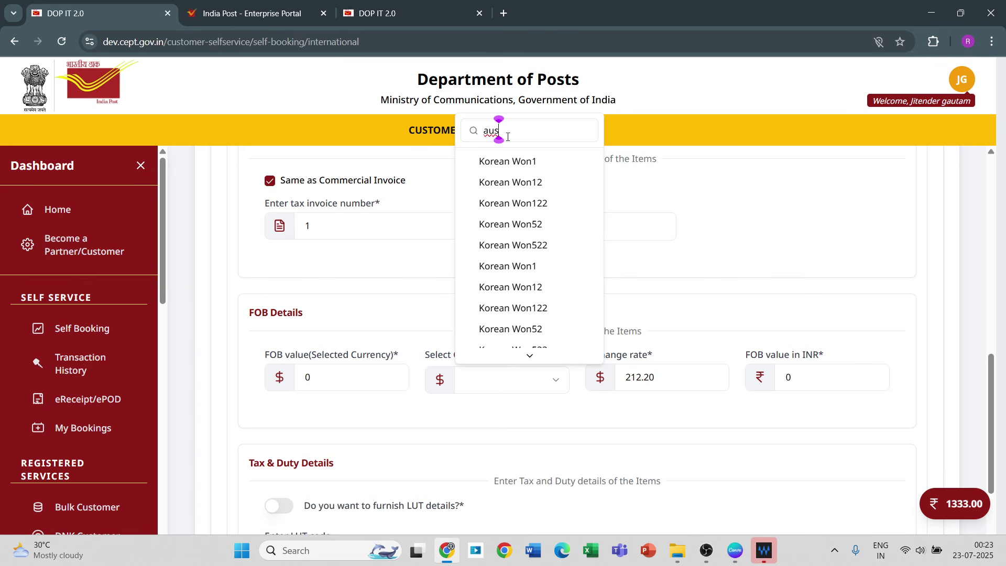
{"action": "type", "text": "tra"}
{"action": "key", "text": "BackSpace"}
{"action": "key", "text": "BackSpace"}
{"action": "key", "text": "BackSpace"}
{"action": "key", "text": "BackSpace"}
{"action": "key", "text": "BackSpace"}
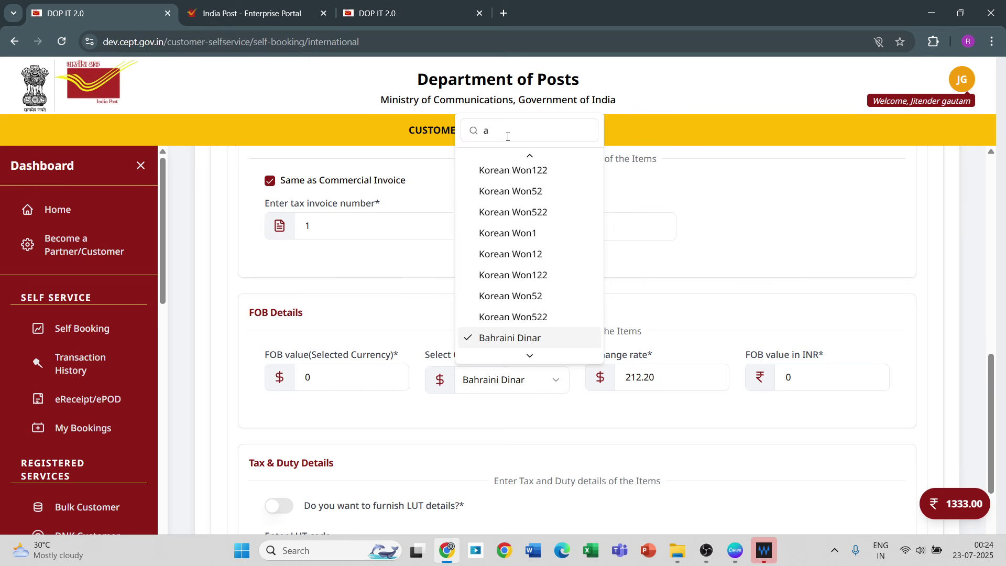
{"action": "left_click", "coordinate": [508, 136]}
{"action": "key", "text": "BackSpace"}
{"action": "type", "text": "Do"}
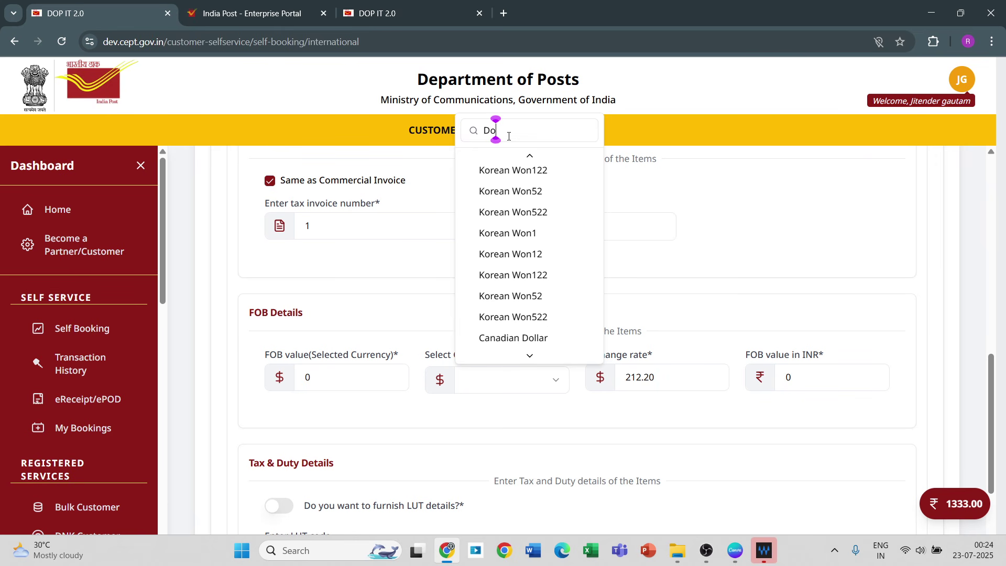
{"action": "type", "text": "llar"}
{"action": "left_click", "coordinate": [527, 337]}
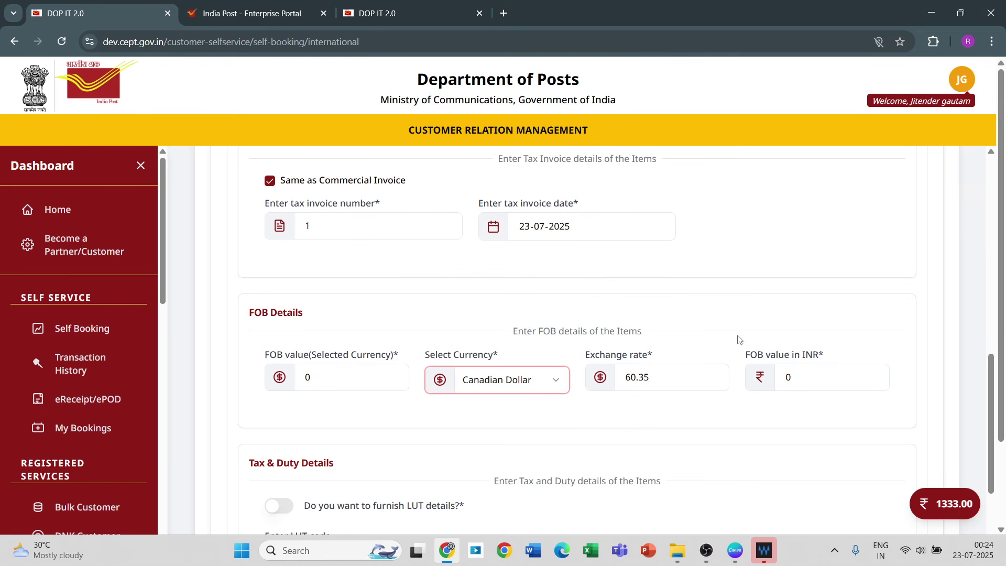
Step: Set the FOB value in INR to 300
{"action": "left_click", "coordinate": [795, 383]}
{"action": "key", "text": "BackSpace"}
{"action": "type", "text": "300"}
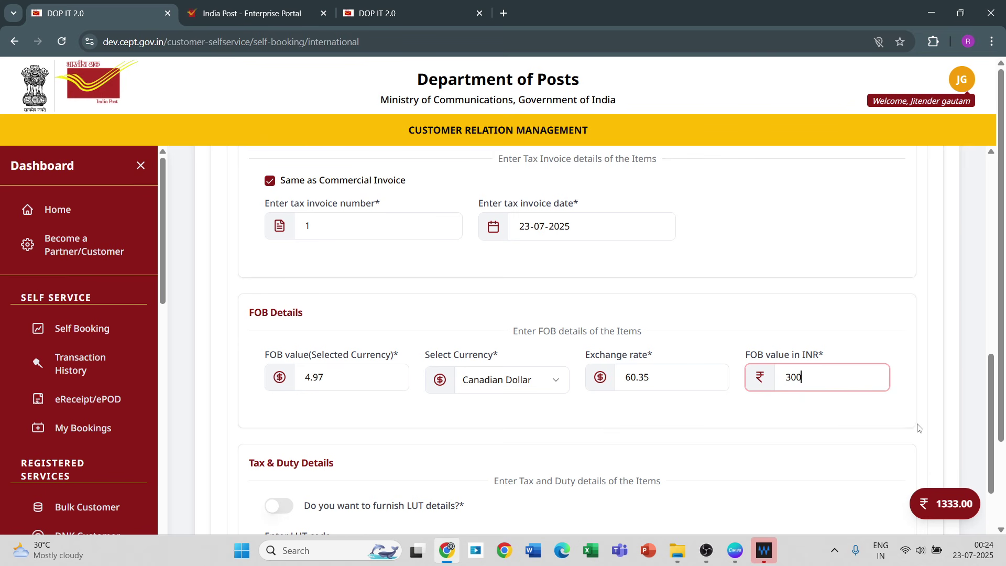
{"action": "scroll", "coordinate": [1002, 529], "scroll_direction": "down", "scroll_amount": 2}
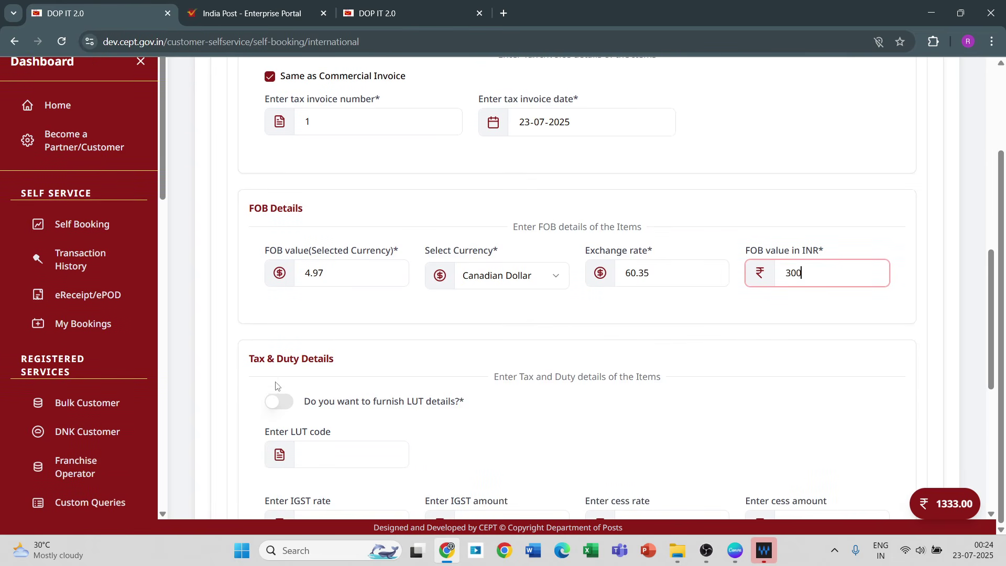
Step: Enable LUT details and fill in the suggested LUT code
{"action": "left_click", "coordinate": [286, 402]}
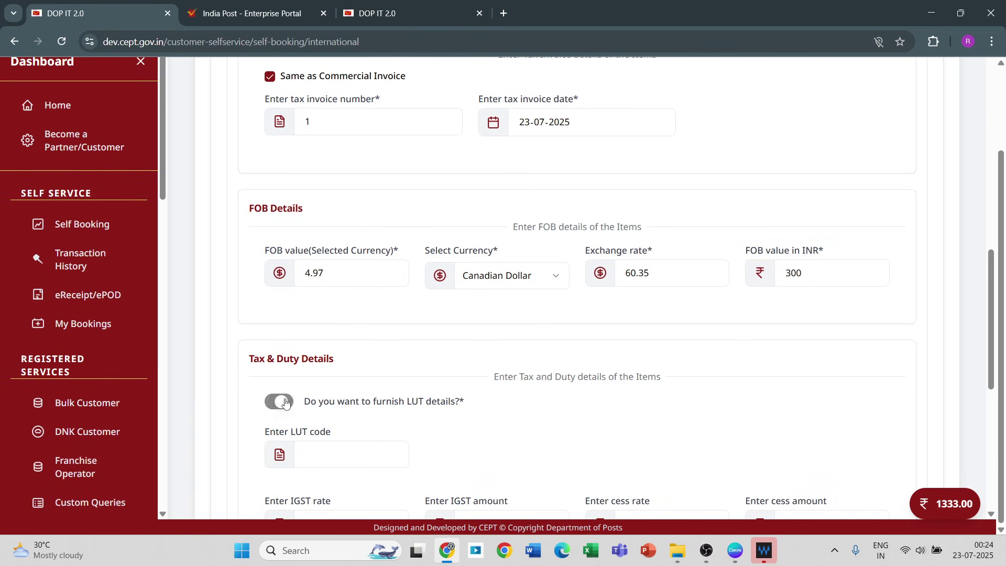
{"action": "left_click", "coordinate": [331, 456]}
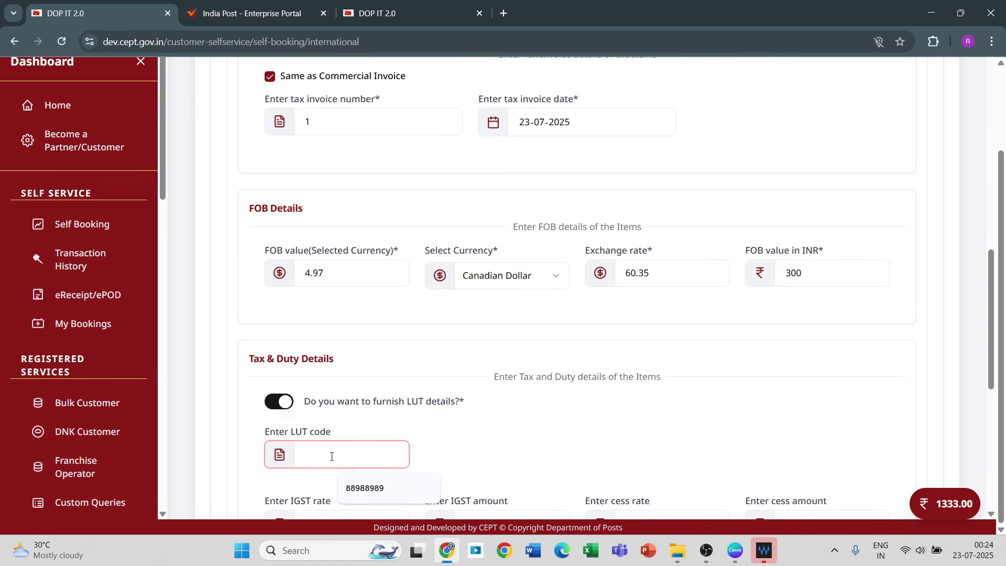
{"action": "left_click", "coordinate": [366, 495]}
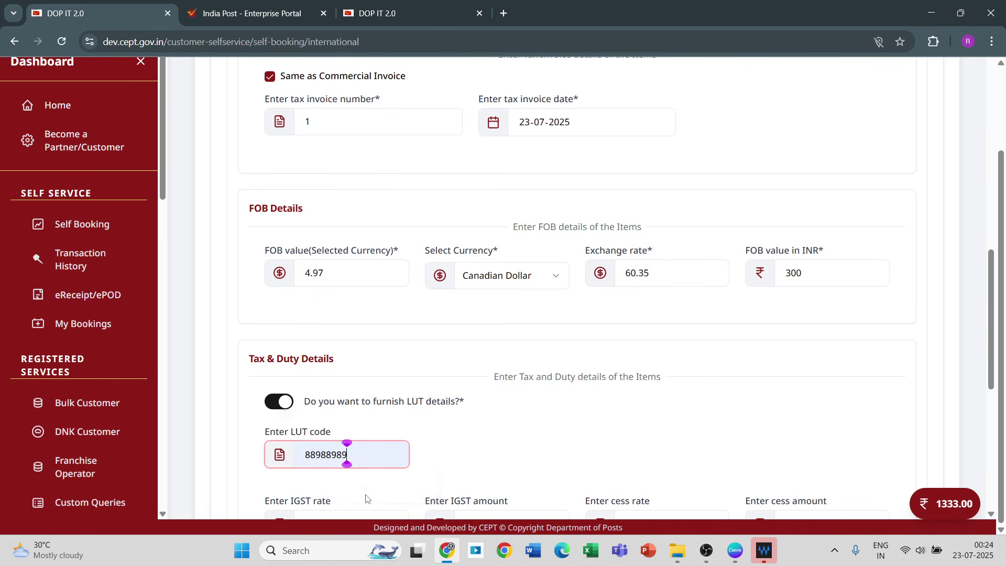
{"action": "left_click", "coordinate": [996, 412]}
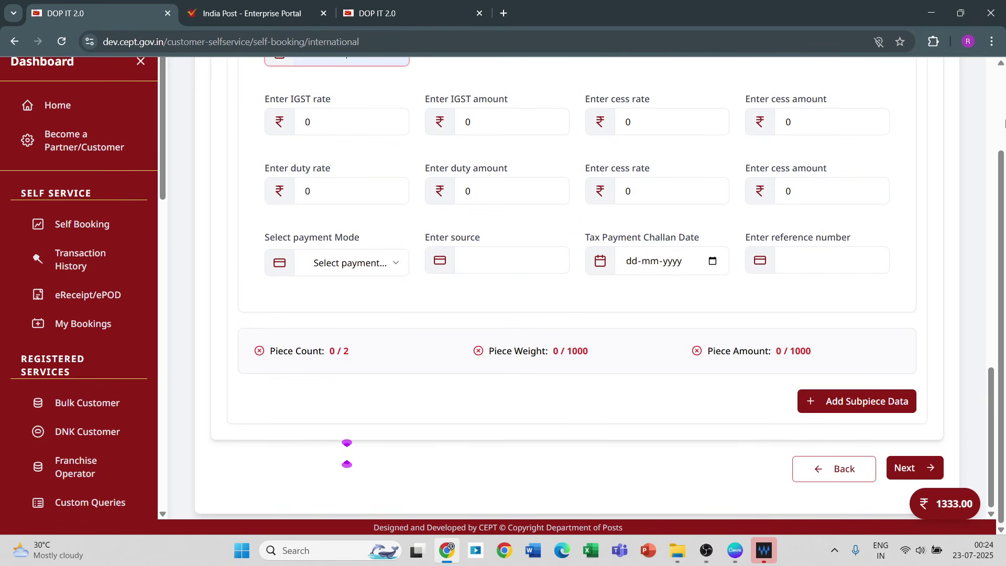
{"action": "left_click", "coordinate": [1001, 63]}
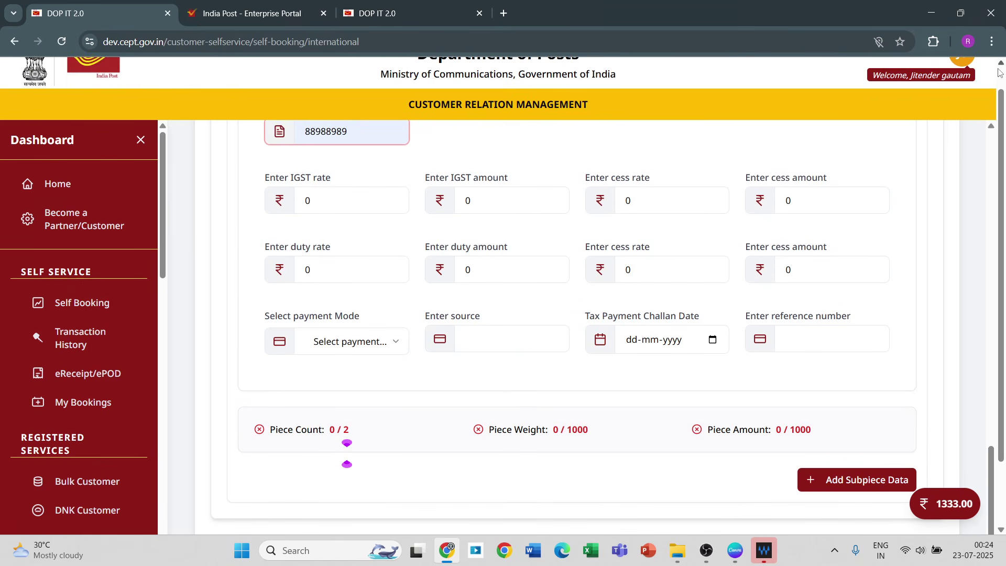
{"action": "left_click", "coordinate": [358, 207]}
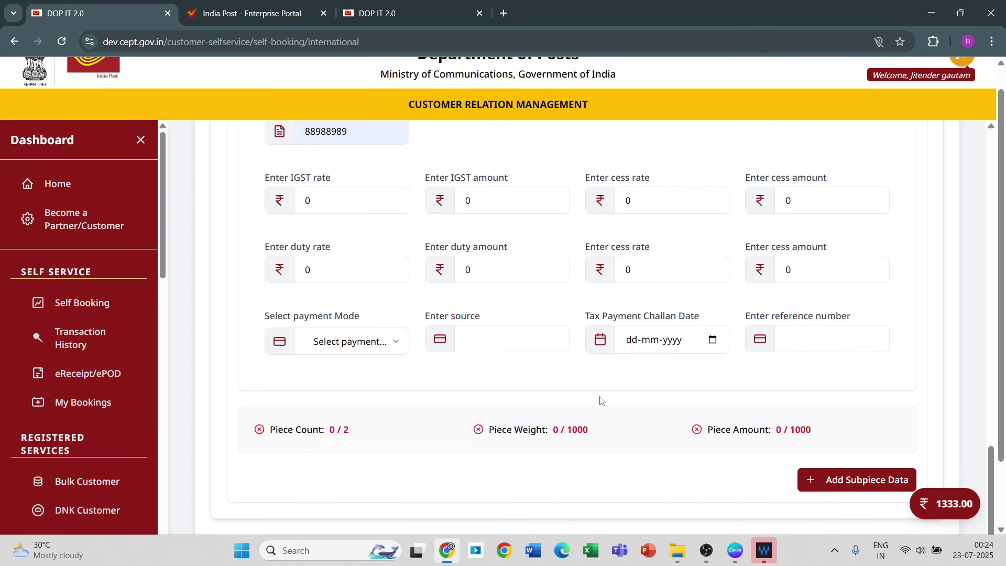
Step: Add the first sub-piece to the Sub Piece Items List
{"action": "left_click", "coordinate": [827, 494]}
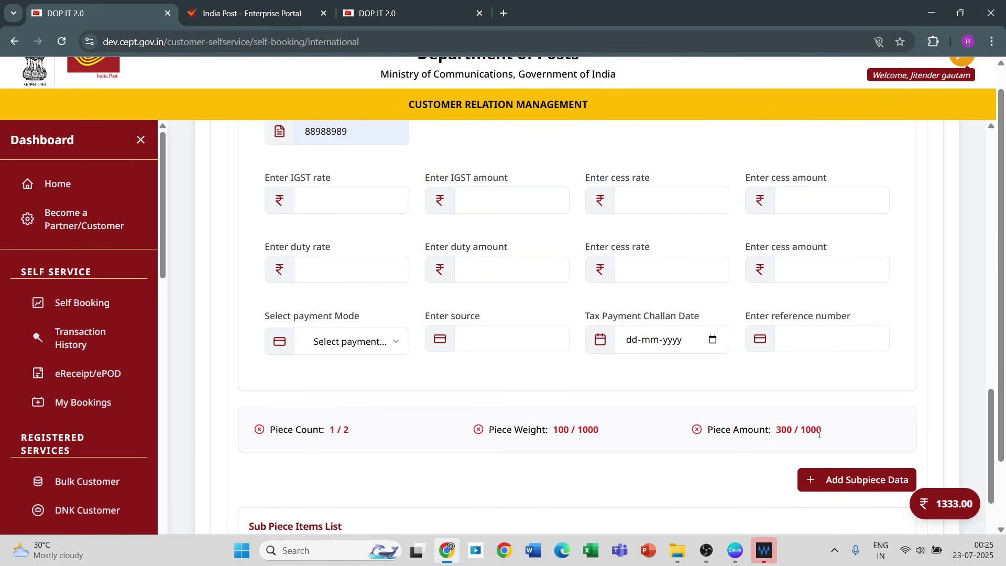
{"action": "left_click", "coordinate": [991, 126]}
{"action": "left_click_drag", "start_coordinate": [992, 132], "coordinate": [991, 132]}
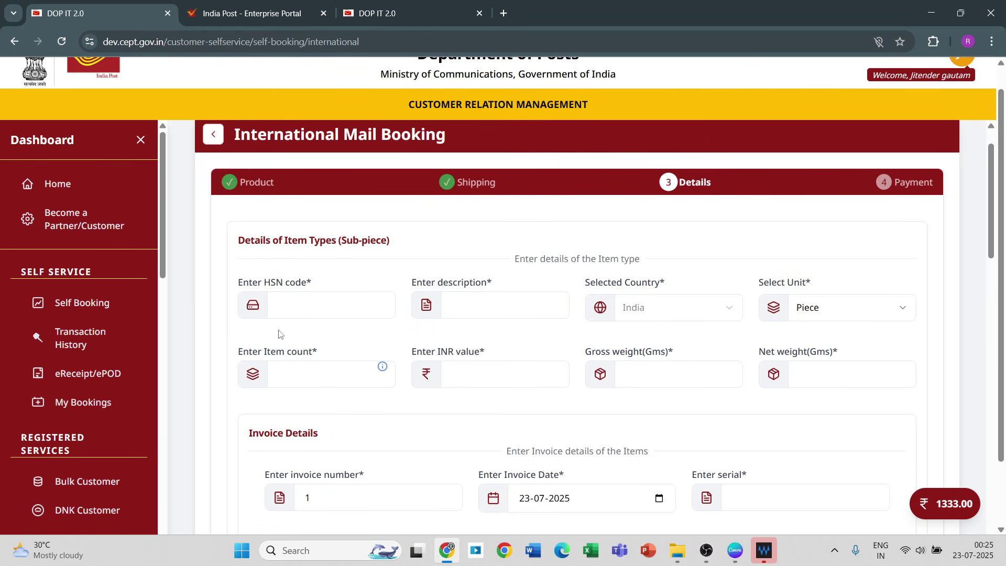
Step: Pick HSN 03061740 (Black tiger shrimp) from a 'pen' search
{"action": "left_click", "coordinate": [297, 314]}
{"action": "type", "text": "pen"}
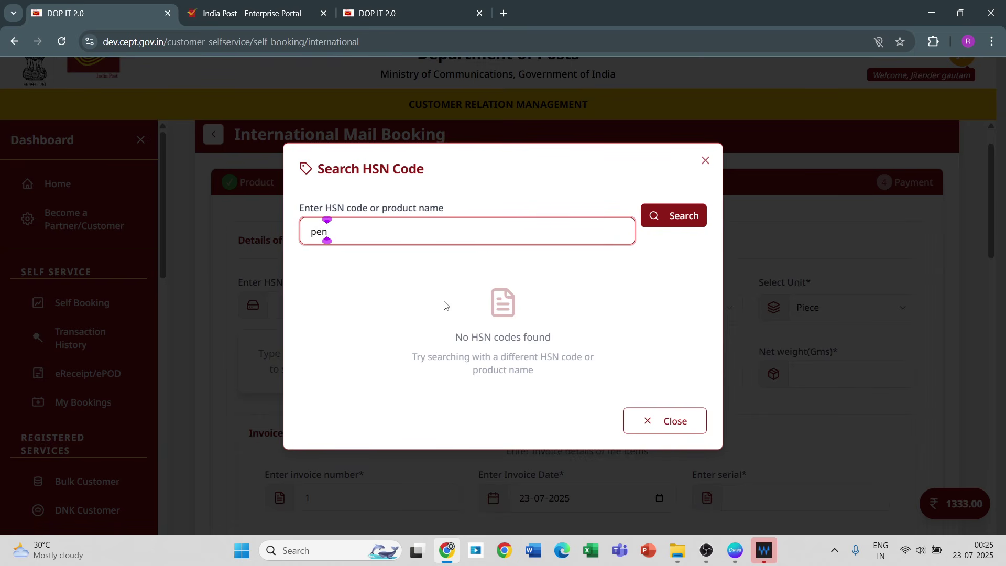
{"action": "left_click", "coordinate": [678, 220]}
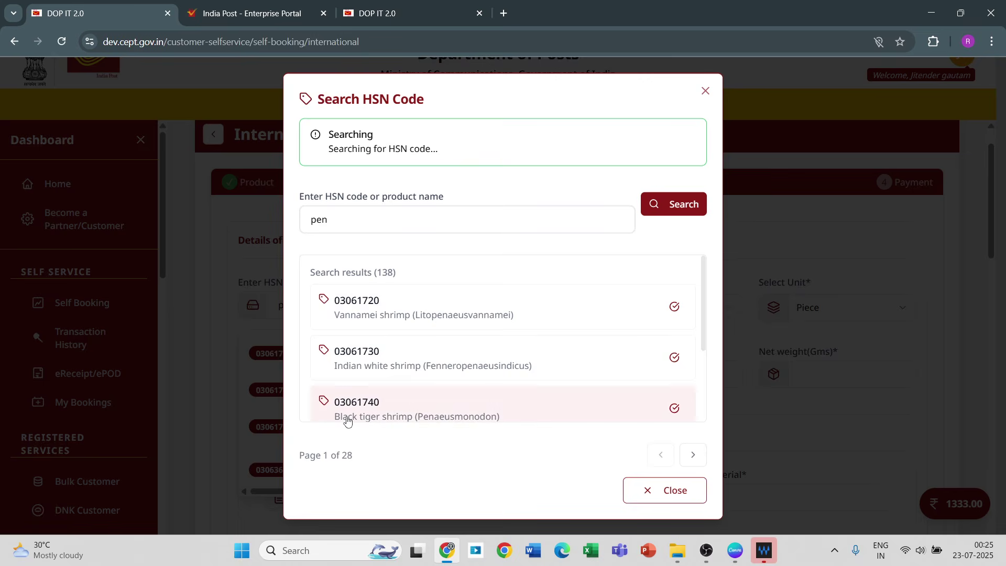
{"action": "left_click", "coordinate": [371, 389]}
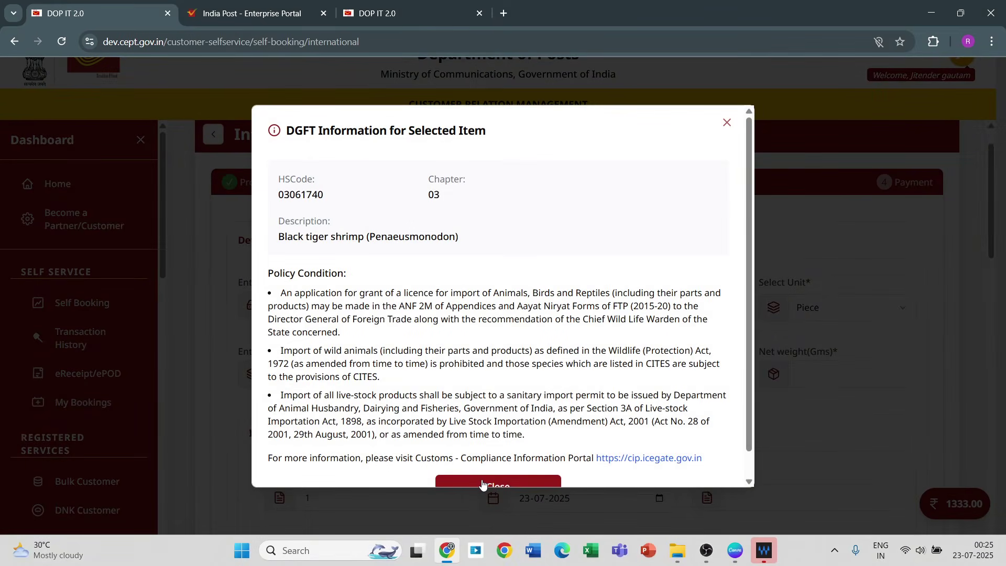
{"action": "left_click", "coordinate": [483, 482]}
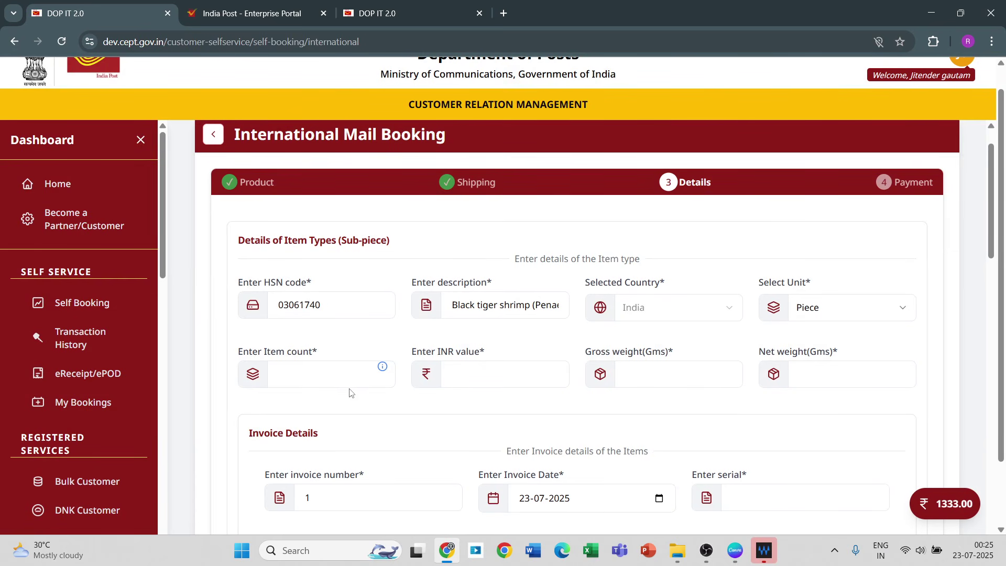
Step: Enter item count 20, INR value 700, gross weight 900 and net weight 850
{"action": "left_click", "coordinate": [332, 375]}
{"action": "type", "text": "20"}
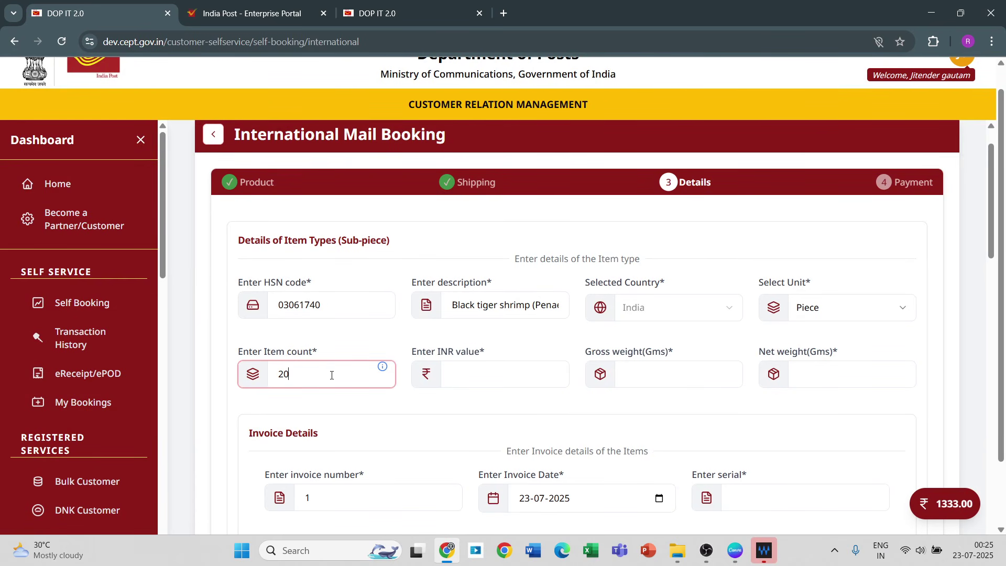
{"action": "left_click", "coordinate": [482, 368]}
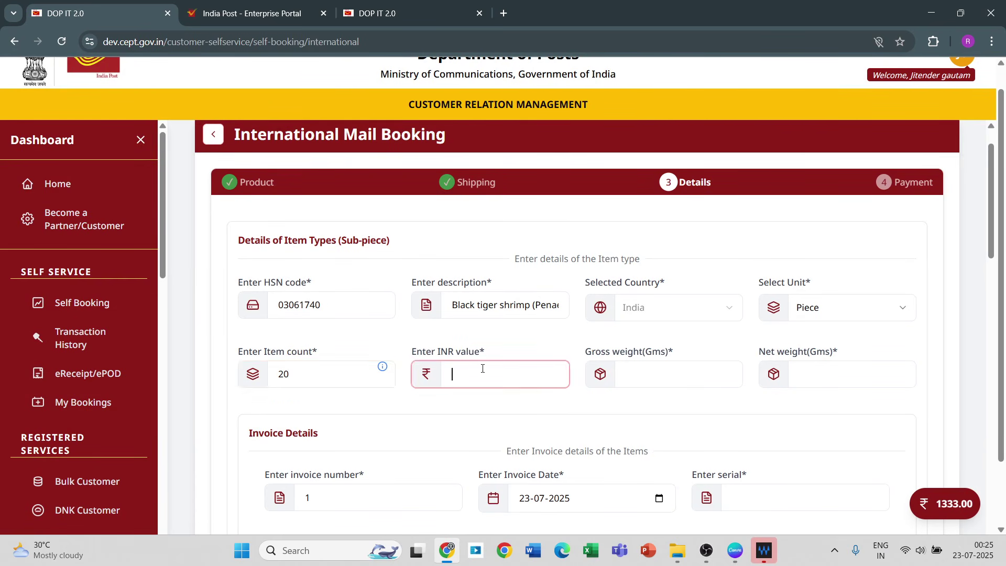
{"action": "type", "text": "700"}
{"action": "left_click", "coordinate": [640, 375]}
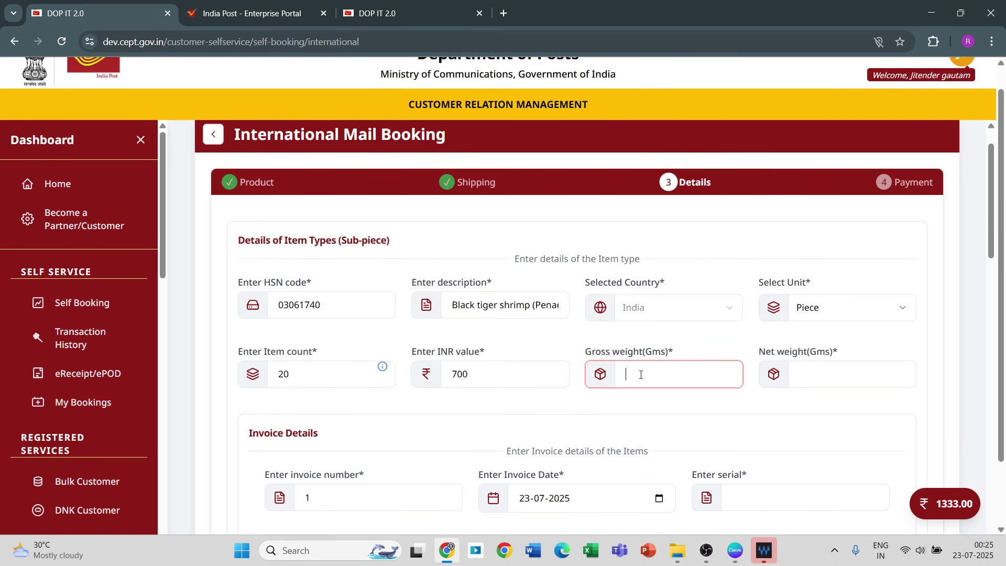
{"action": "type", "text": "900"}
{"action": "left_click", "coordinate": [842, 369]}
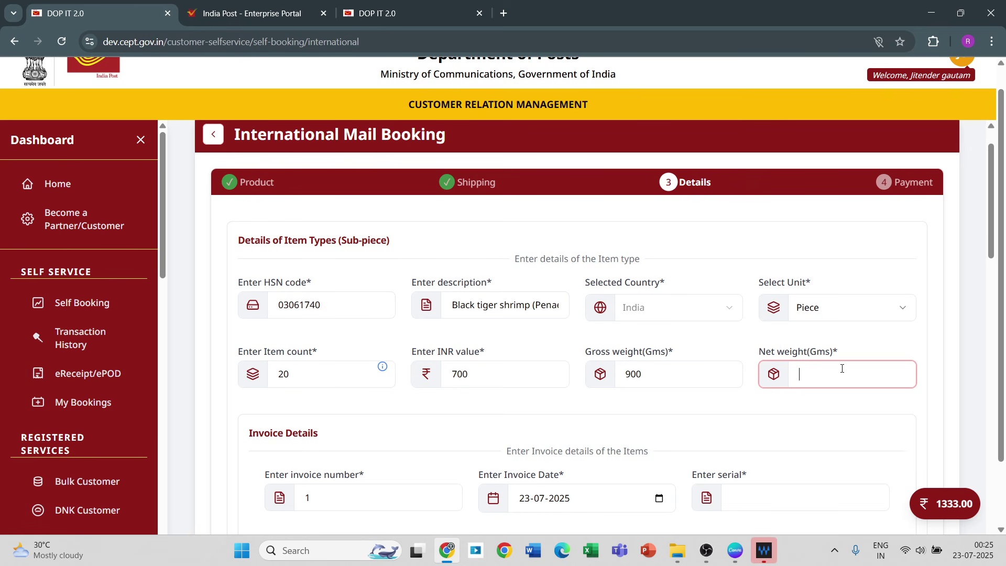
{"action": "type", "text": "850"}
{"action": "left_click", "coordinate": [1002, 478]}
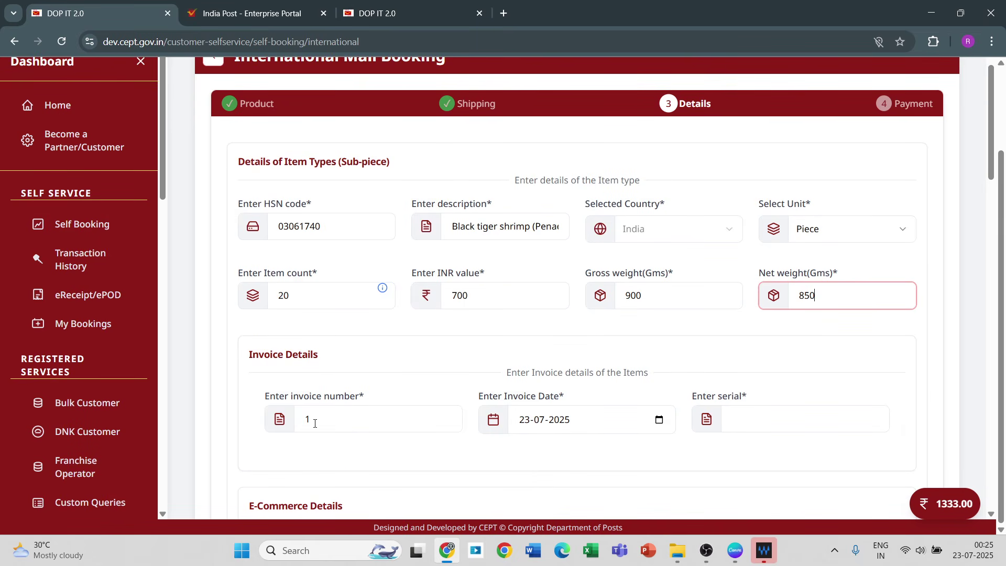
{"action": "left_click", "coordinate": [765, 414]}
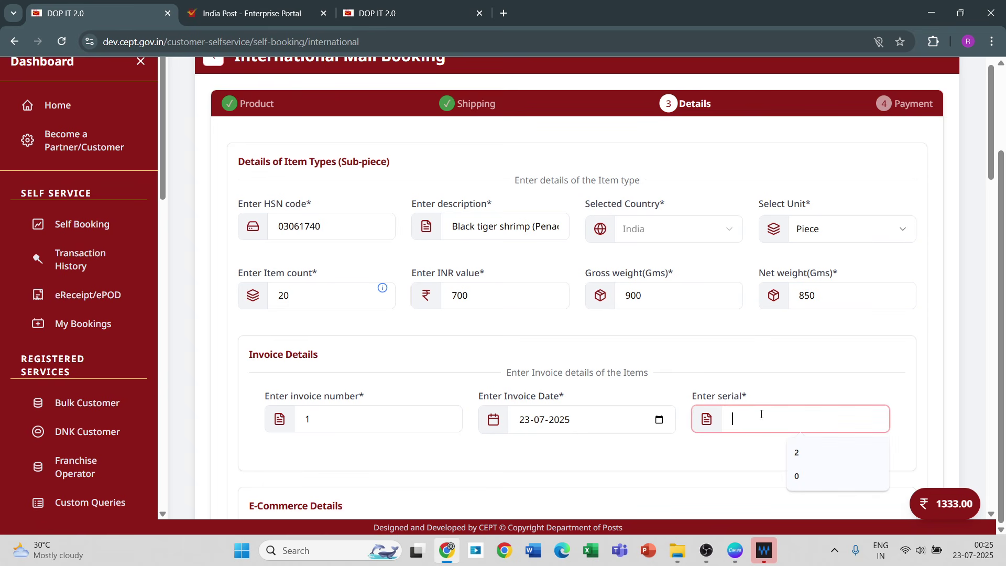
Step: Set invoice serial 2 and FOB value in INR 900 (14.91 Canadian Dollar)
{"action": "type", "text": "2"}
{"action": "left_click", "coordinate": [992, 509]}
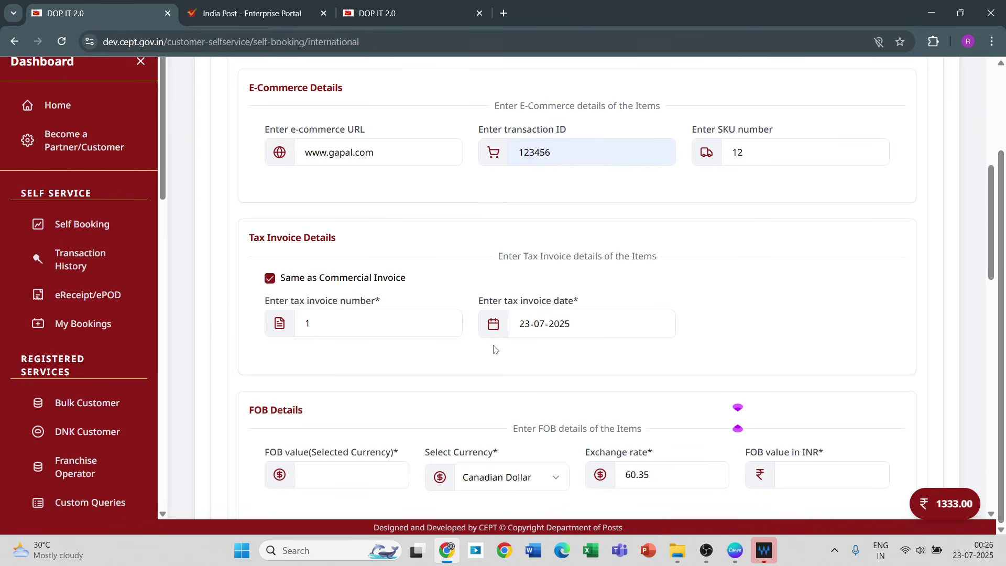
{"action": "left_click", "coordinate": [787, 474]}
{"action": "type", "text": "900"}
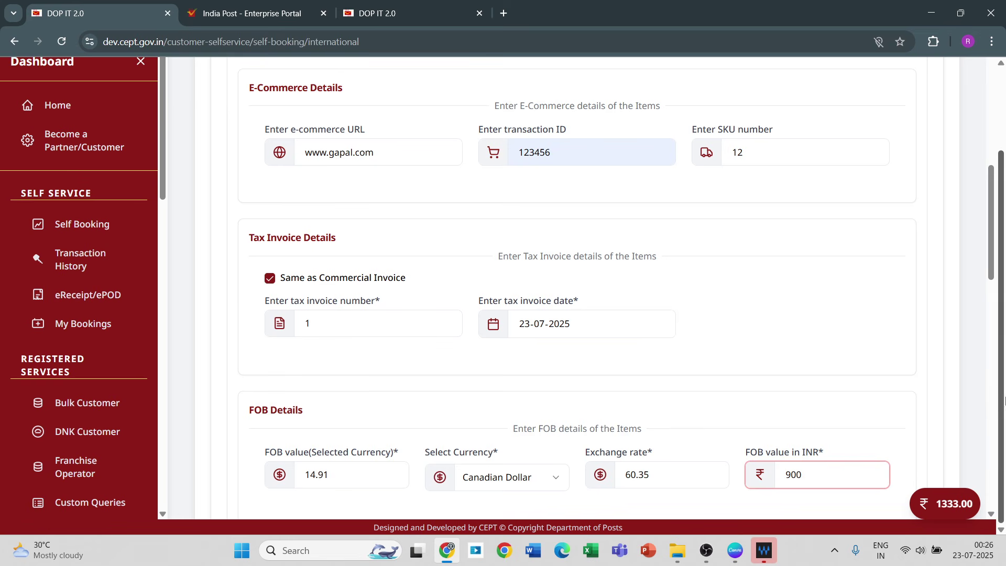
{"action": "left_click", "coordinate": [989, 407]}
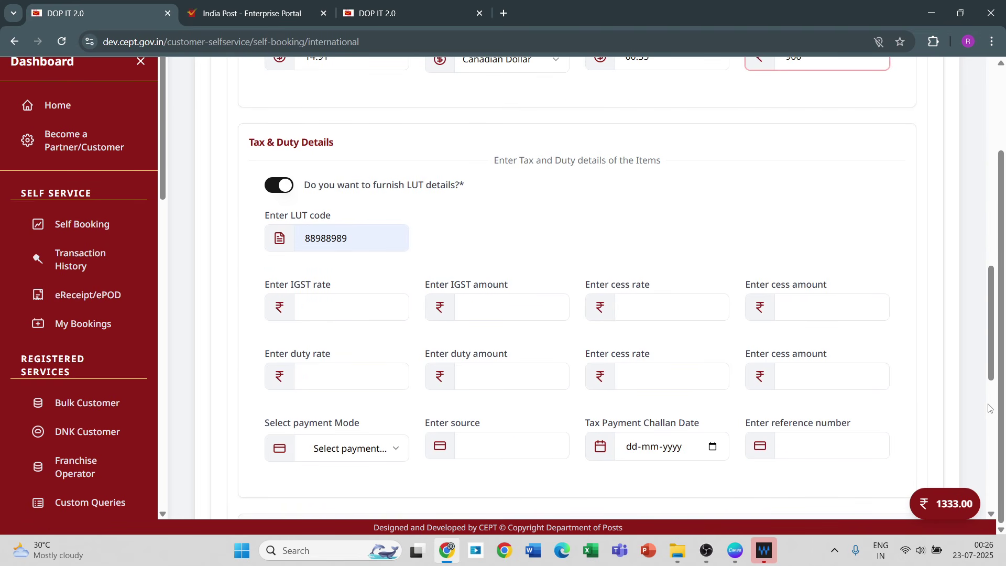
{"action": "left_click", "coordinate": [990, 440]}
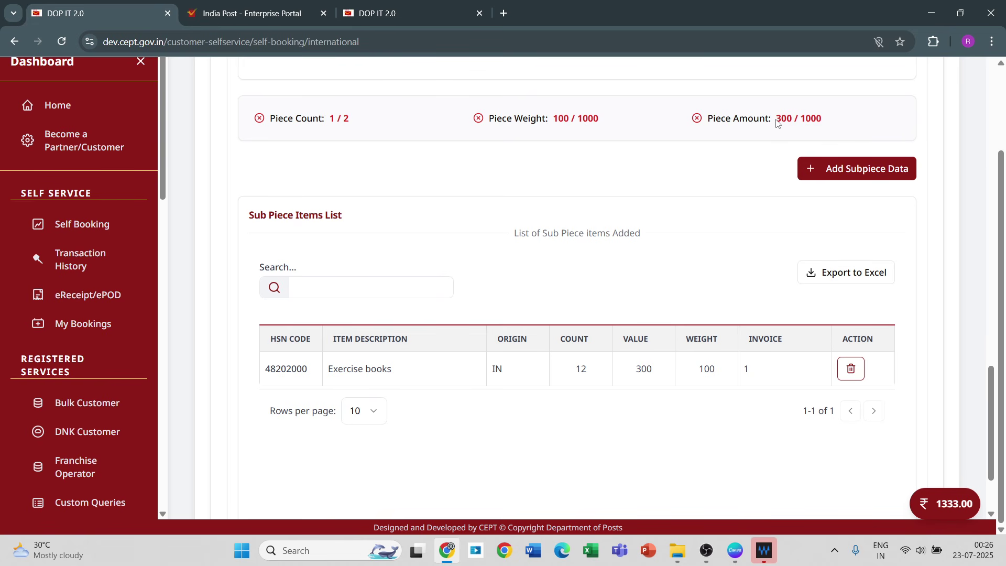
Step: Correct the sub-piece's FOB value in INR to 700 (11.6 CAD)
{"action": "left_click", "coordinate": [1002, 73]}
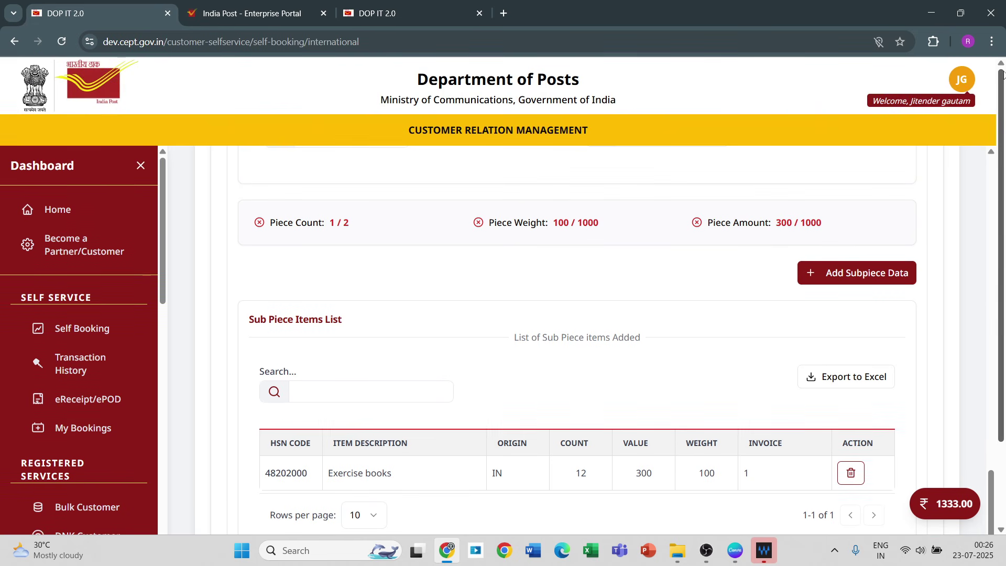
{"action": "left_click", "coordinate": [991, 154]}
{"action": "left_click_drag", "start_coordinate": [993, 157], "coordinate": [992, 157]}
{"action": "key", "text": "BackSpace"}
{"action": "key", "text": "BackSpace"}
{"action": "key", "text": "BackSpace"}
{"action": "type", "text": "7"}
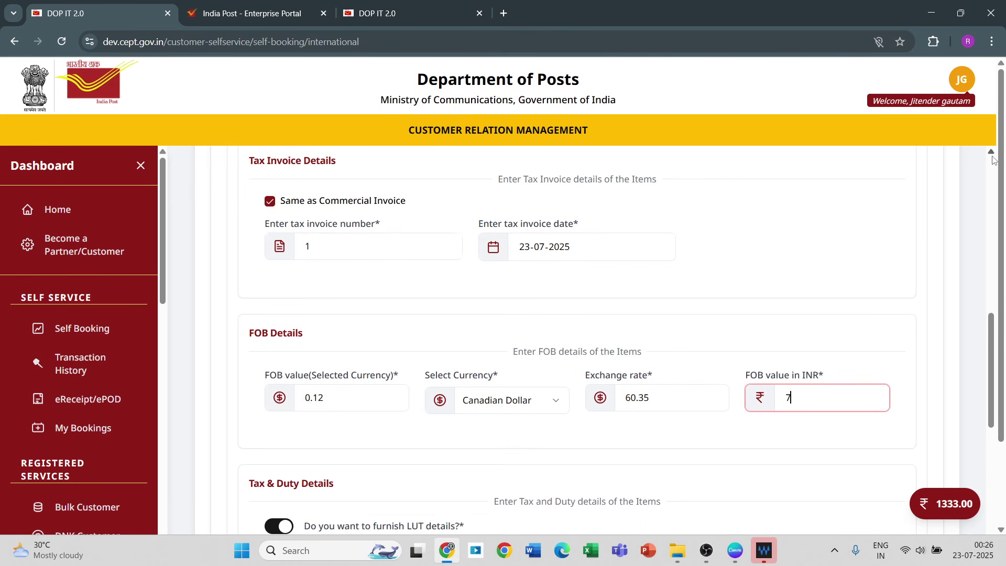
{"action": "type", "text": "00"}
Step: Add the second sub-piece, bringing totals to 2/2 pieces and 1000/1000
{"action": "left_click_drag", "start_coordinate": [992, 169], "coordinate": [992, 169]}
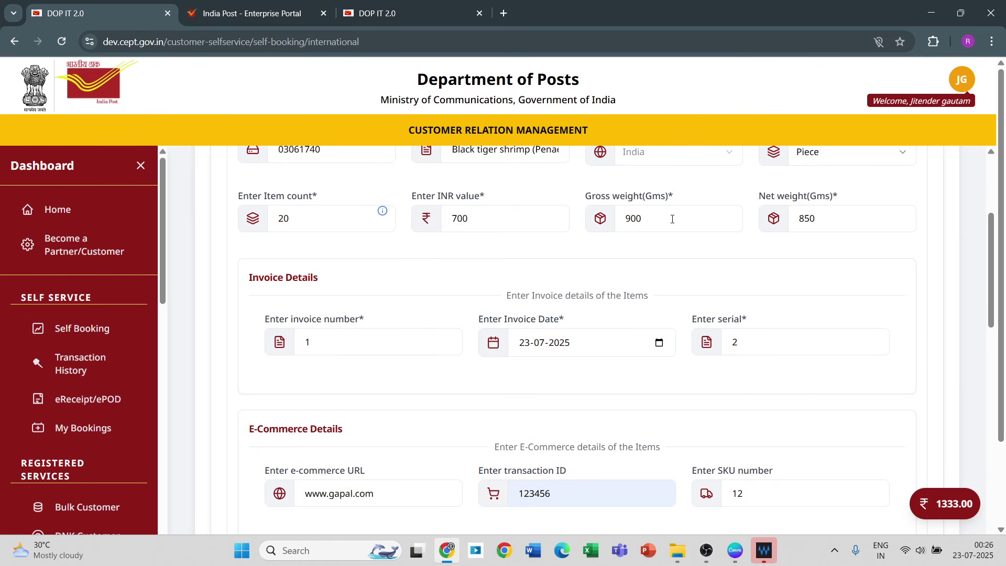
{"action": "left_click", "coordinate": [989, 395]}
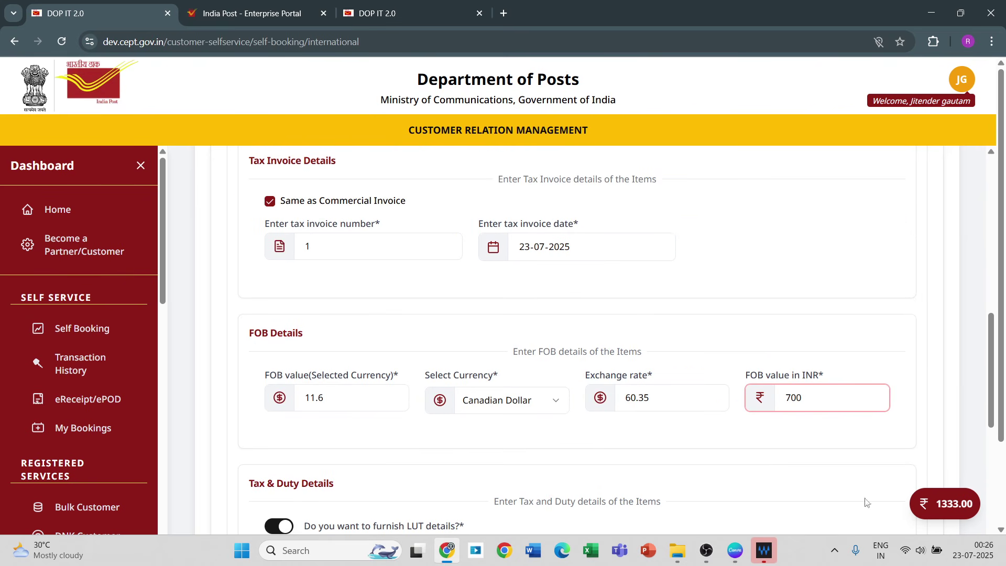
{"action": "left_click", "coordinate": [995, 465]}
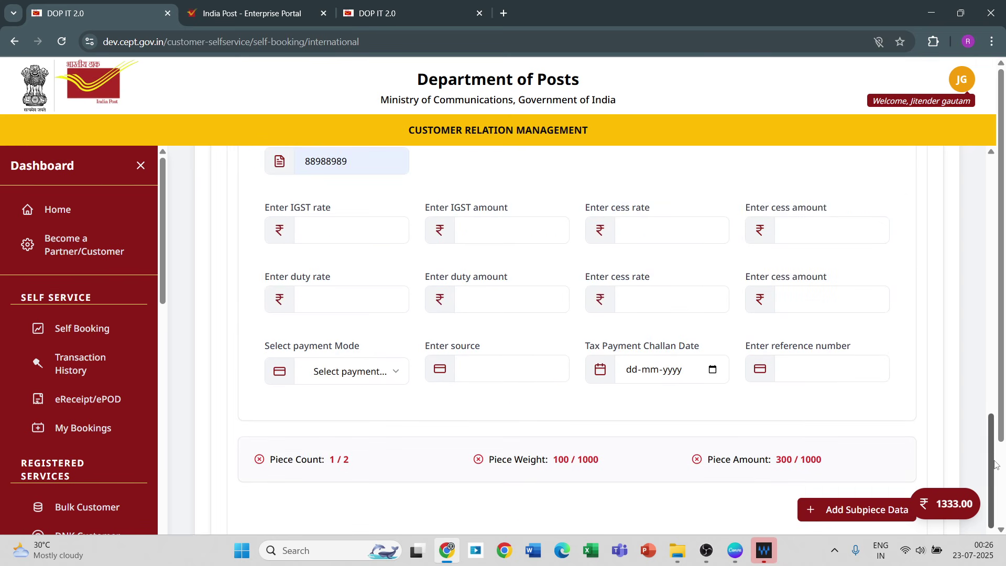
{"action": "left_click", "coordinate": [847, 505]}
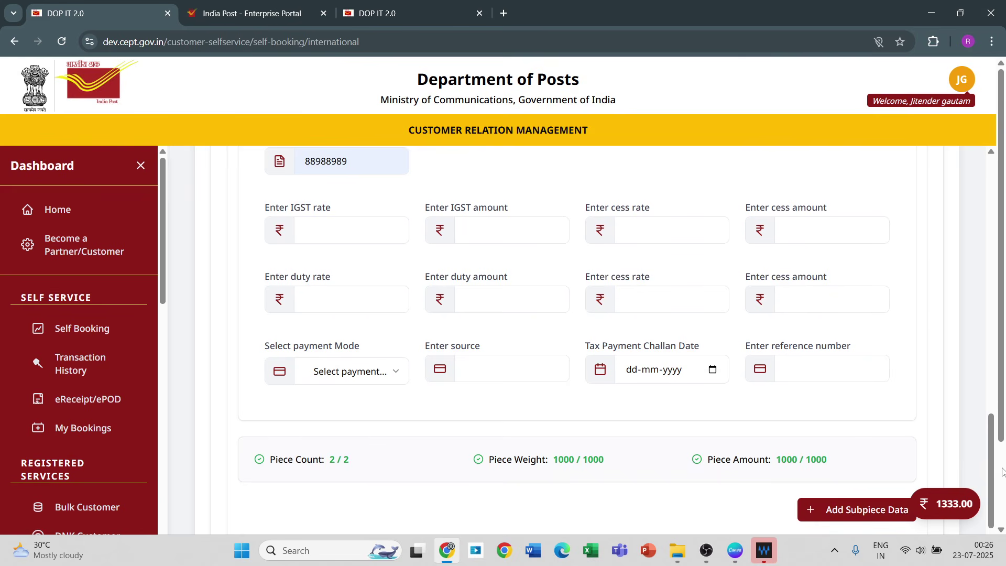
{"action": "scroll", "coordinate": [847, 504], "scroll_direction": "down", "scroll_amount": 2}
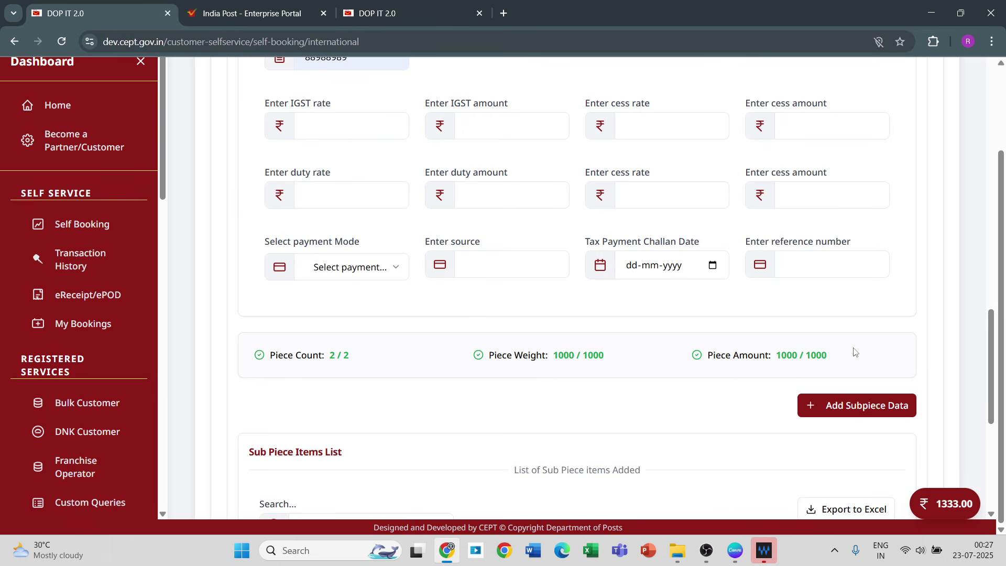
Step: Move past the Sub Piece Items List to the declarations and barcode step
{"action": "scroll", "coordinate": [913, 456], "scroll_direction": "down", "scroll_amount": 6}
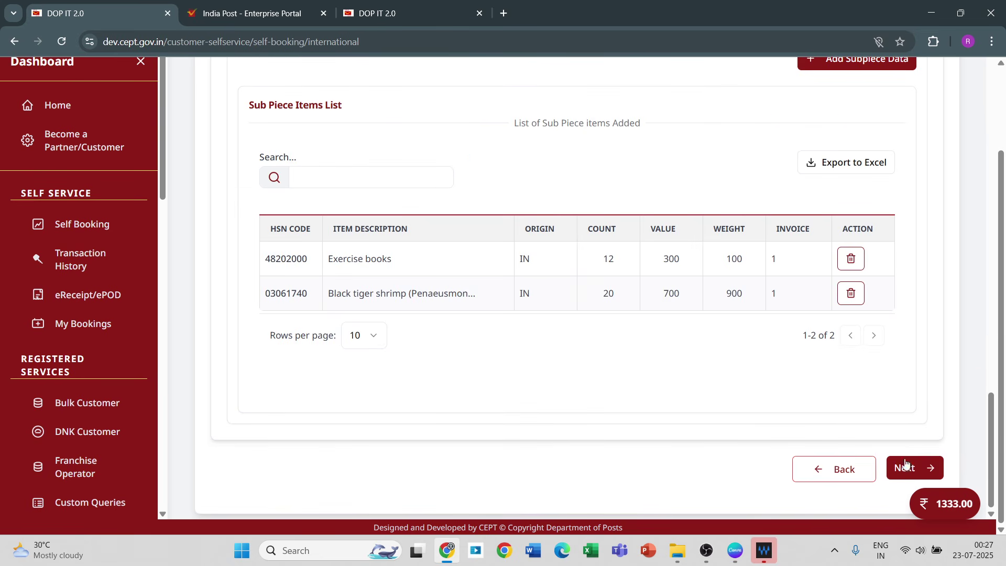
{"action": "left_click", "coordinate": [931, 468]}
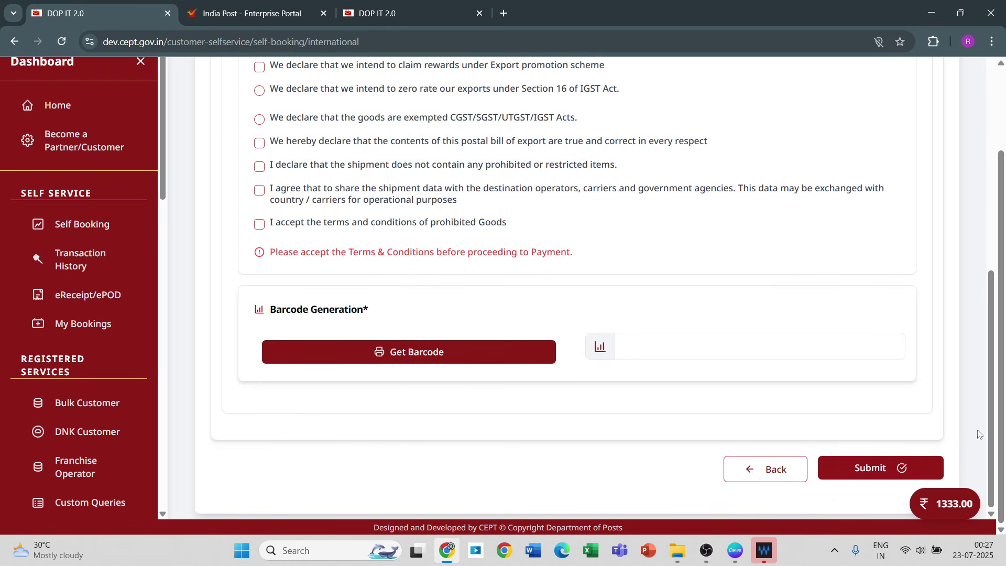
Step: Set PBE Filing Number to PBE - III For eCommerce and PBE Filing Method to By Self
{"action": "scroll", "coordinate": [351, 133], "scroll_direction": "up", "scroll_amount": 3}
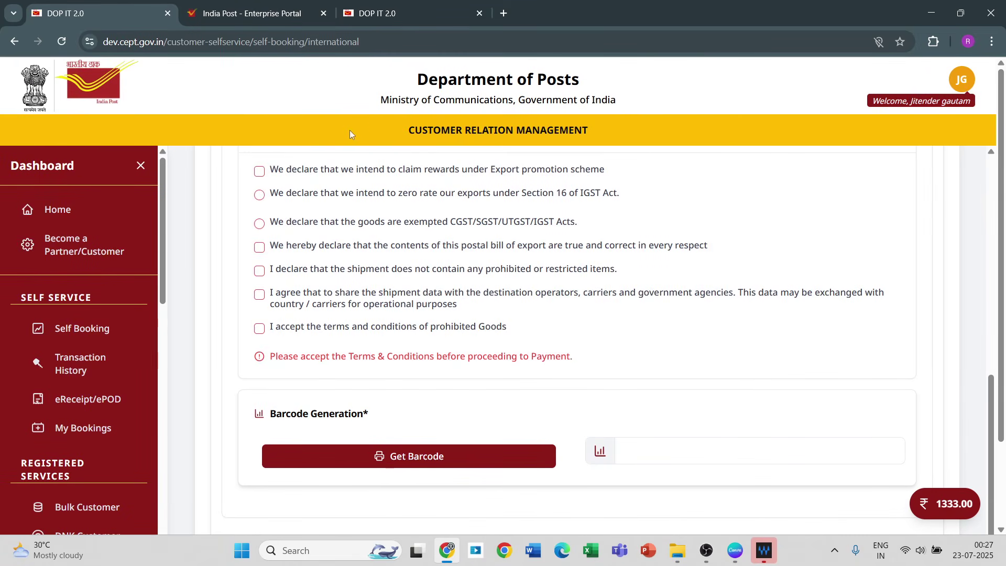
{"action": "left_click", "coordinate": [989, 162]}
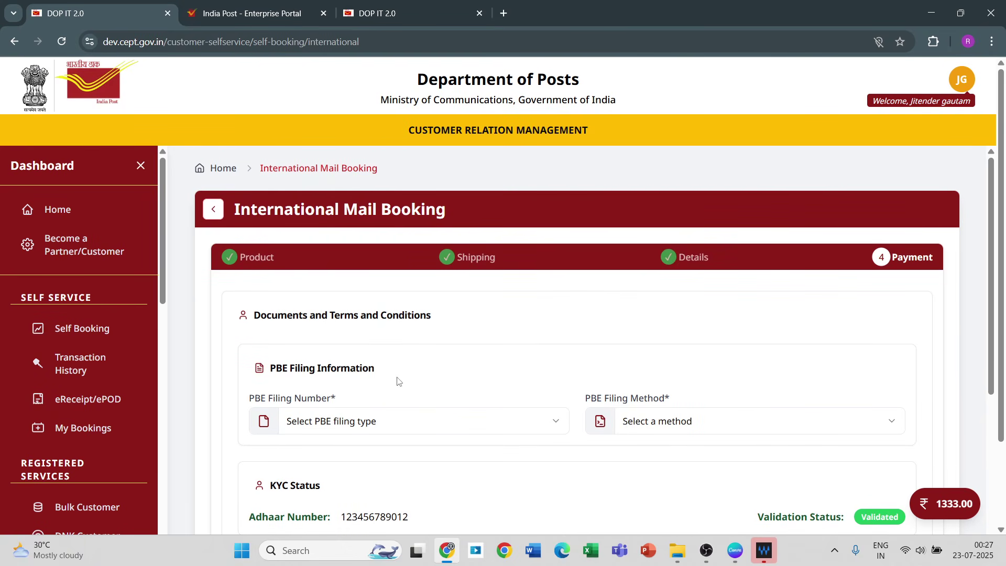
{"action": "left_click", "coordinate": [376, 431]}
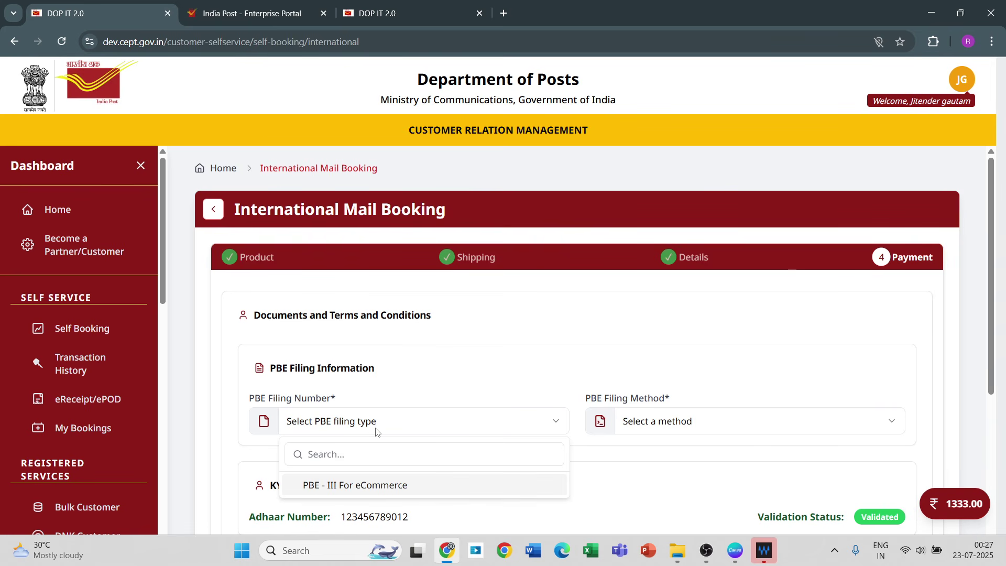
{"action": "left_click", "coordinate": [352, 486]}
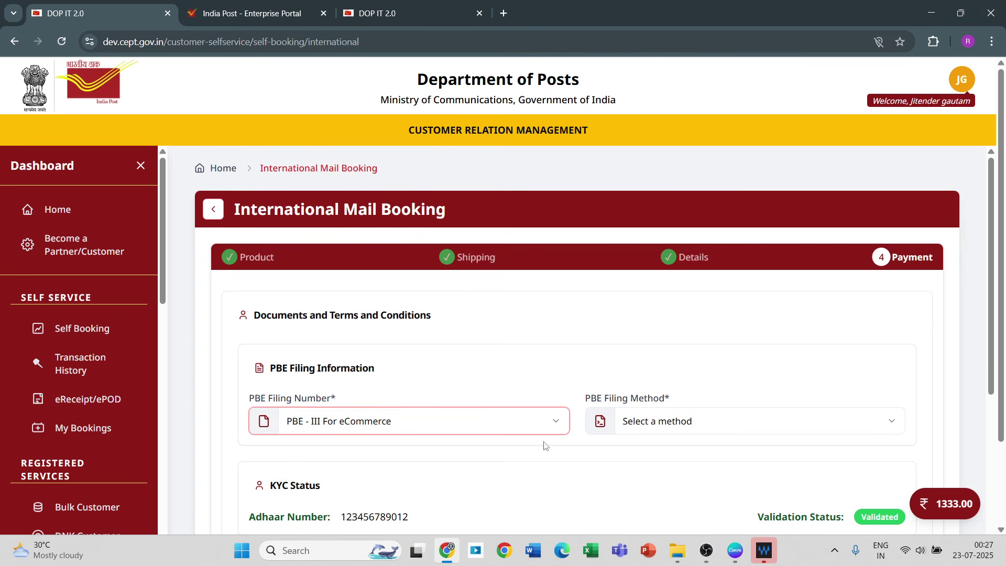
{"action": "left_click", "coordinate": [638, 424]}
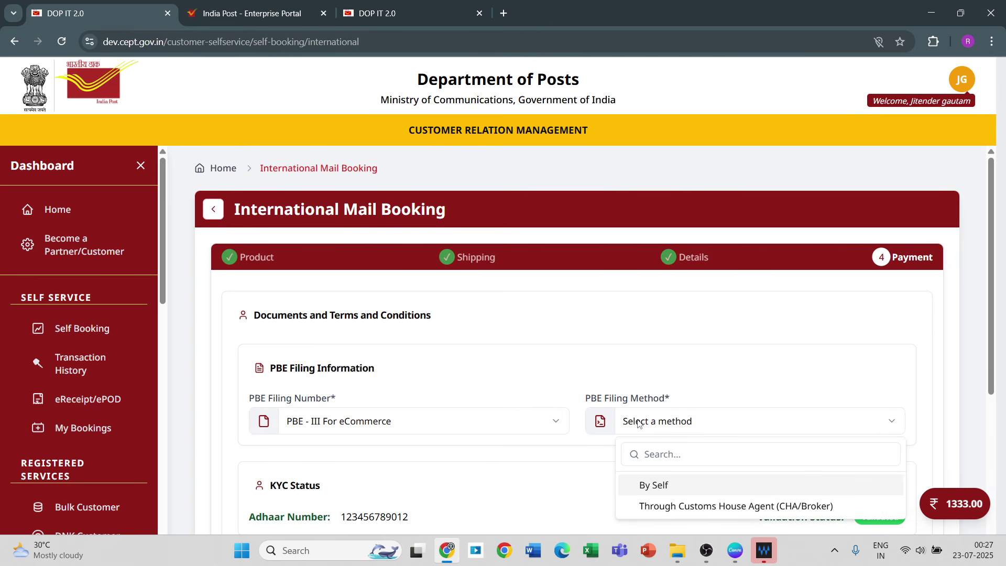
{"action": "left_click", "coordinate": [650, 488]}
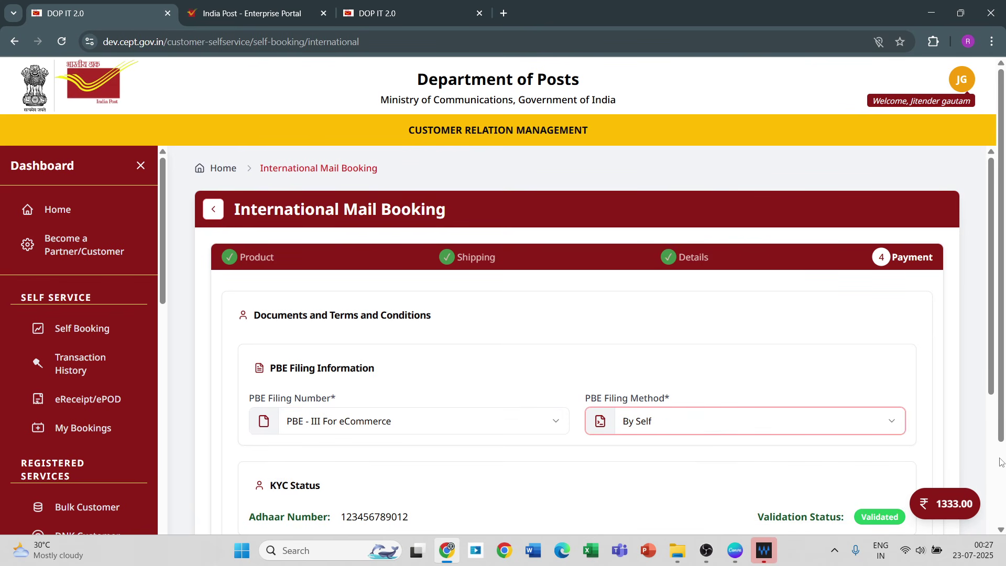
{"action": "scroll", "coordinate": [1003, 433], "scroll_direction": "down", "scroll_amount": 2}
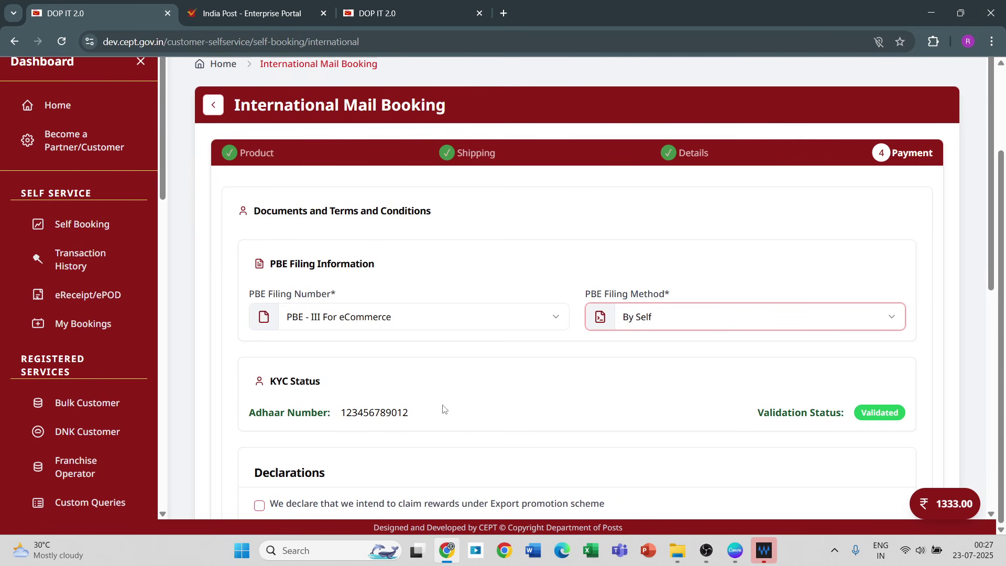
{"action": "left_click", "coordinate": [991, 440]}
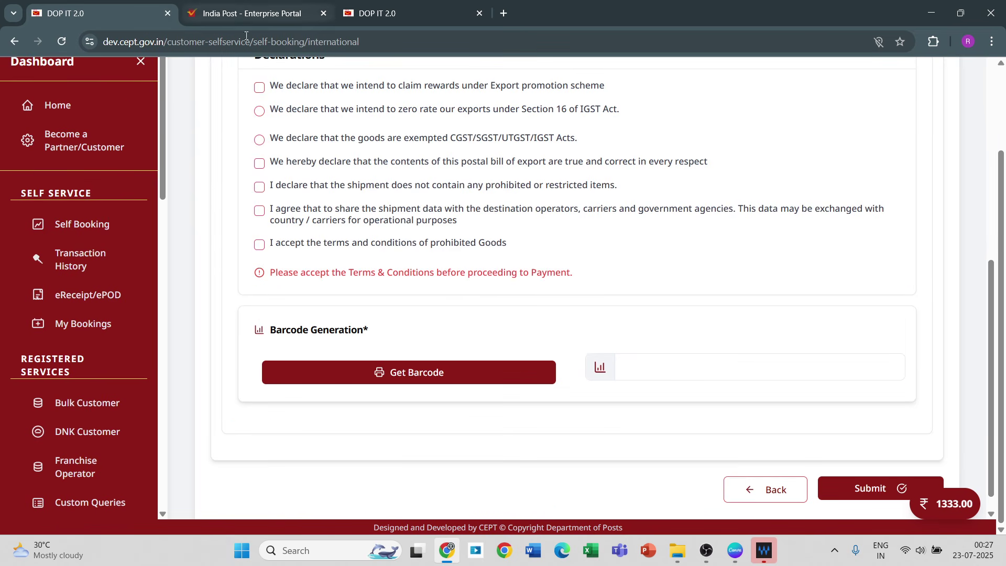
Step: Accept all export declarations and terms, choosing zero-rating under Section 16 of IGST
{"action": "left_click", "coordinate": [259, 88]}
{"action": "left_click", "coordinate": [259, 110]}
{"action": "left_click", "coordinate": [261, 165]}
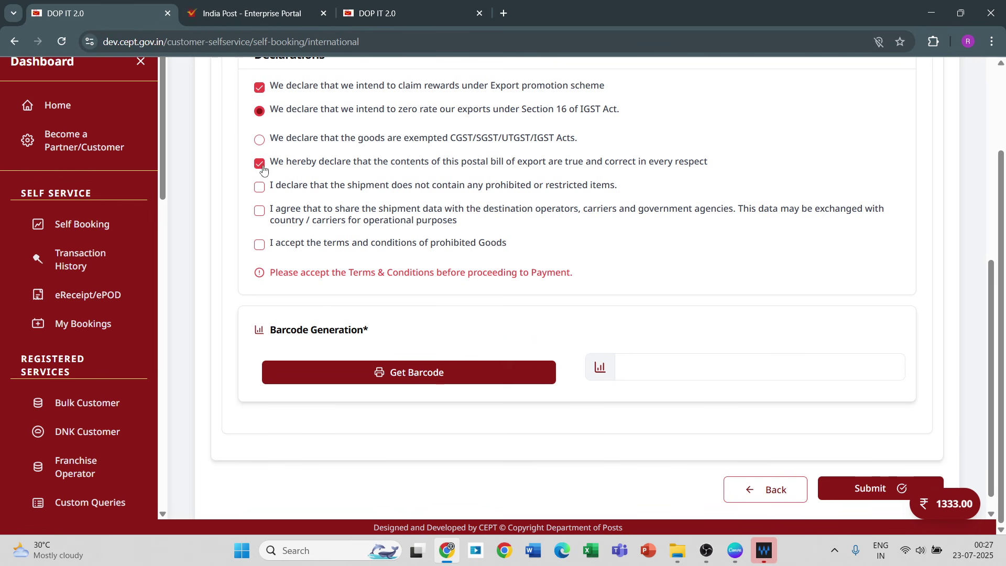
{"action": "left_click", "coordinate": [260, 188]}
{"action": "left_click", "coordinate": [260, 211]}
{"action": "left_click", "coordinate": [262, 248]}
Step: Generate the article barcode LP000000385IN and submit the international booking
{"action": "left_click", "coordinate": [300, 366]}
{"action": "left_click", "coordinate": [405, 368]}
{"action": "left_click", "coordinate": [402, 370]}
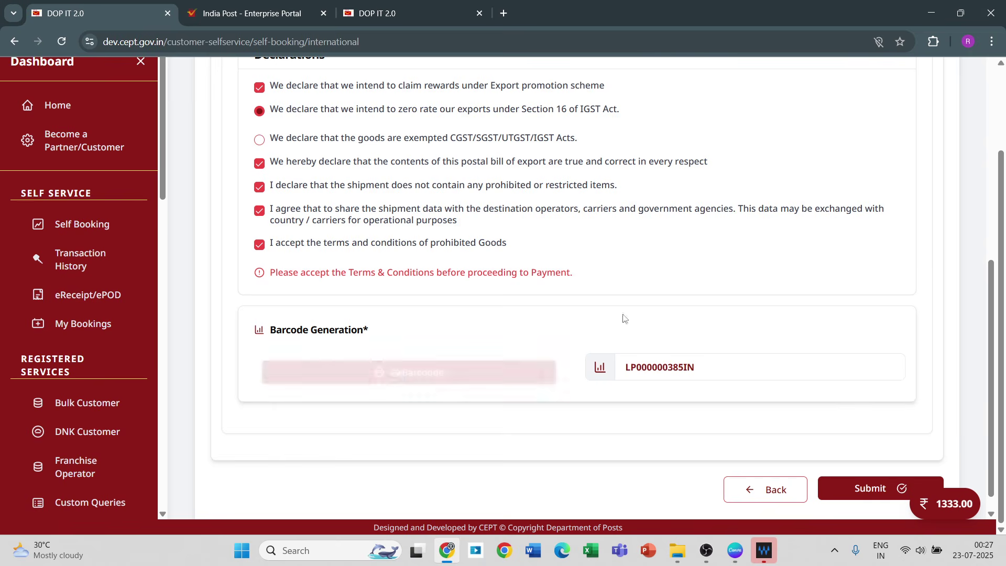
{"action": "left_click", "coordinate": [844, 493]}
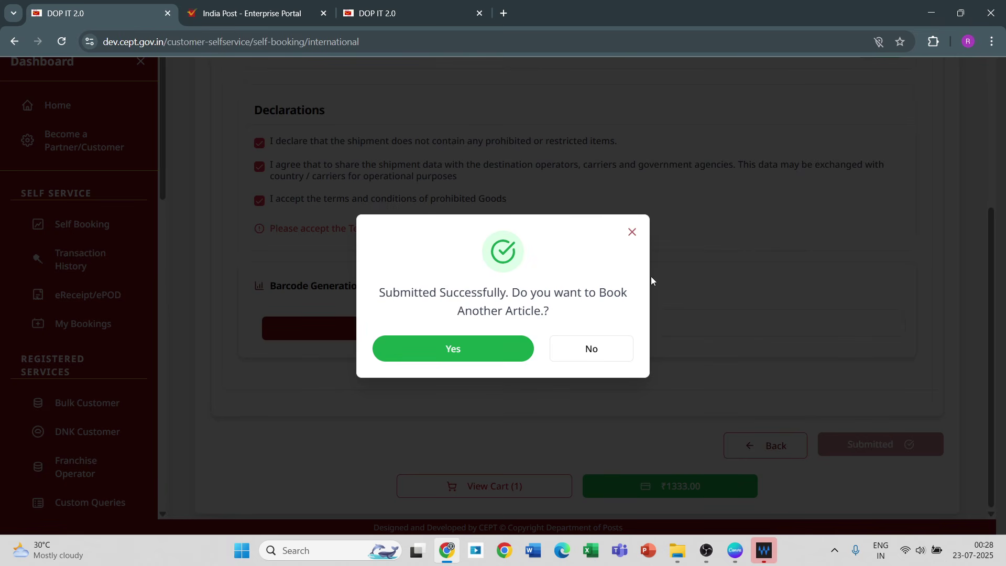
Step: Decline another booking, check the cart holds only LP000000385IN, and proceed to pay ₹1333.00
{"action": "left_click", "coordinate": [575, 348]}
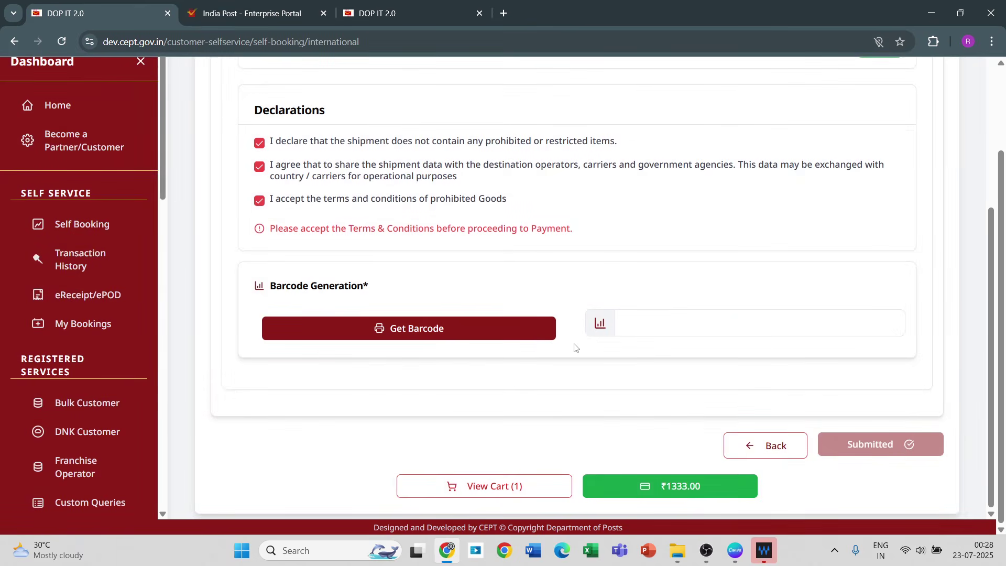
{"action": "left_click", "coordinate": [480, 495]}
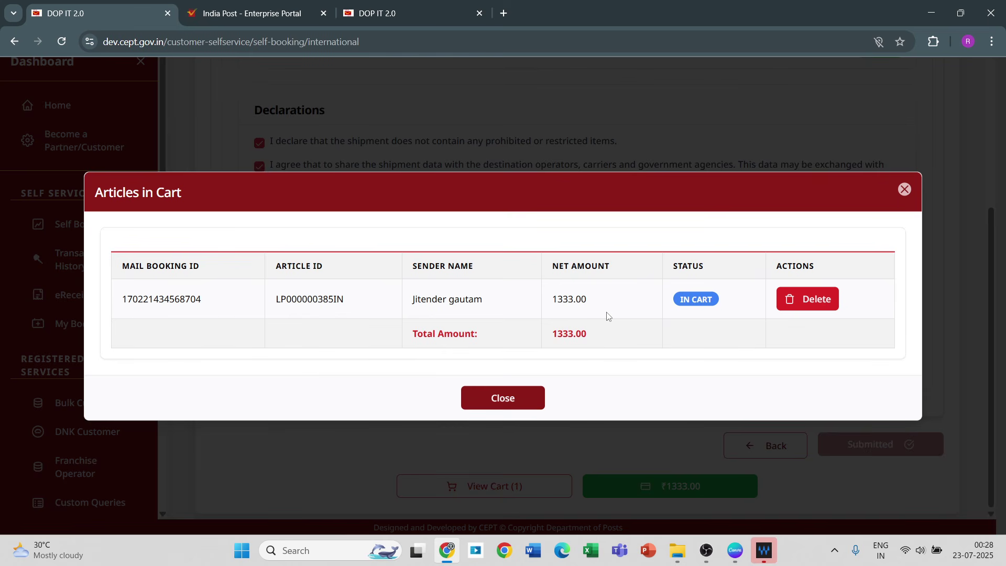
{"action": "left_click", "coordinate": [521, 407]}
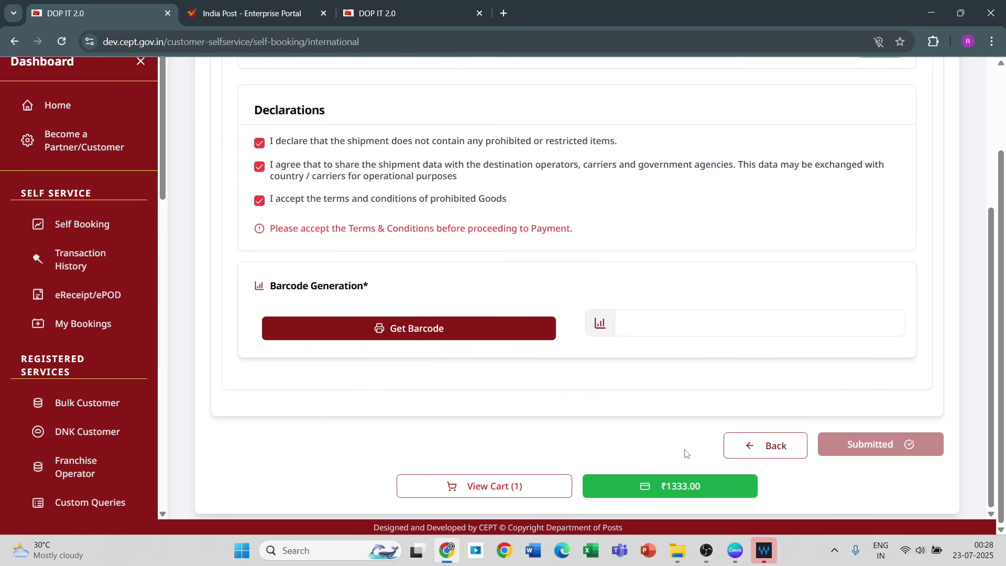
{"action": "left_click", "coordinate": [672, 485]}
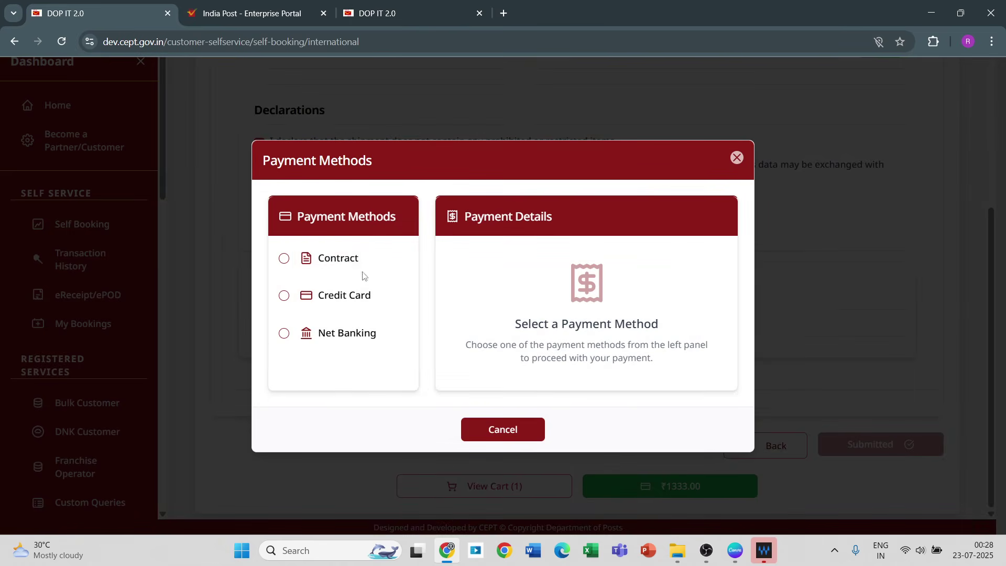
Step: Pay the ₹1333.00 booking by contract account deduction and dismiss the booked-articles list
{"action": "left_click", "coordinate": [350, 257]}
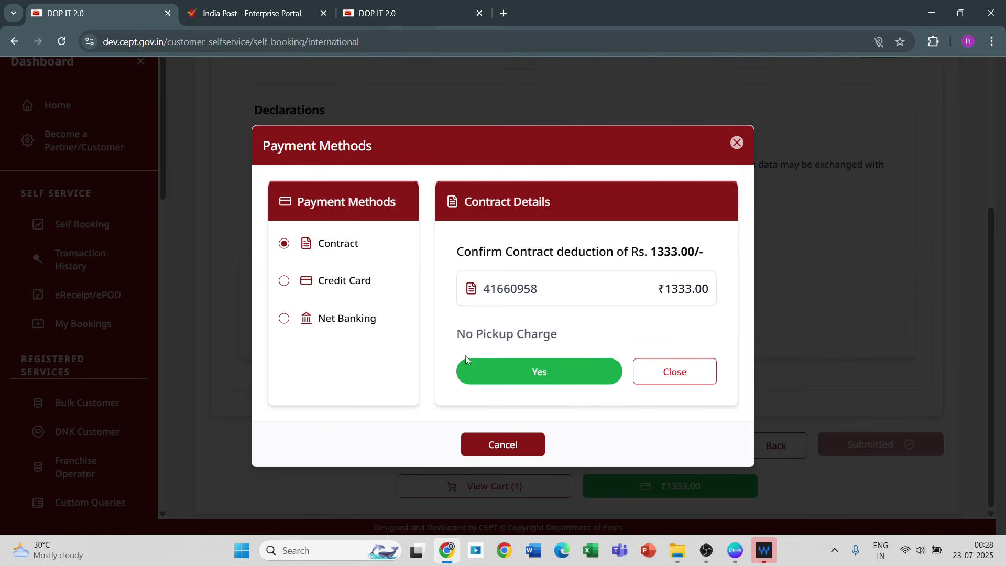
{"action": "left_click", "coordinate": [534, 372]}
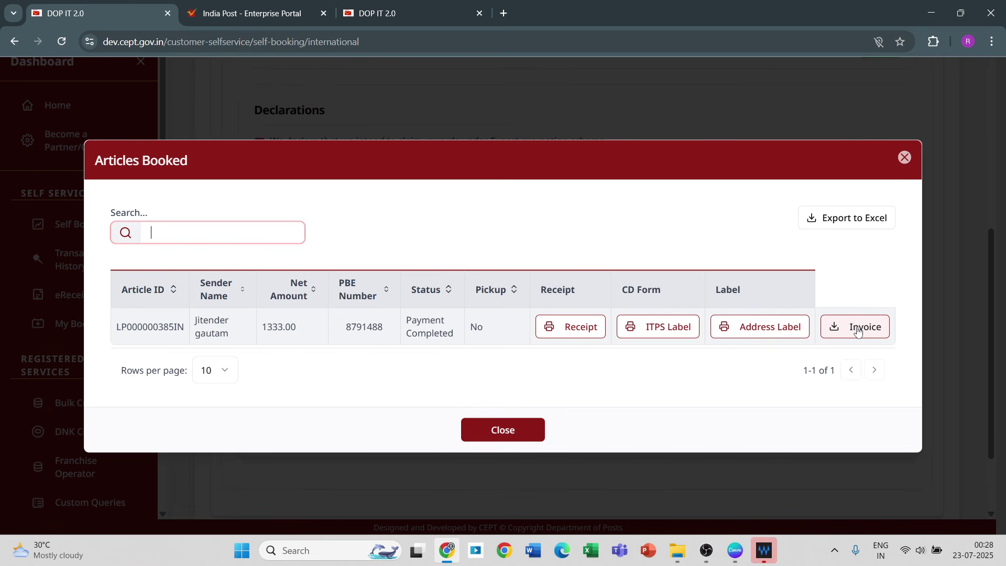
{"action": "left_click", "coordinate": [528, 438]}
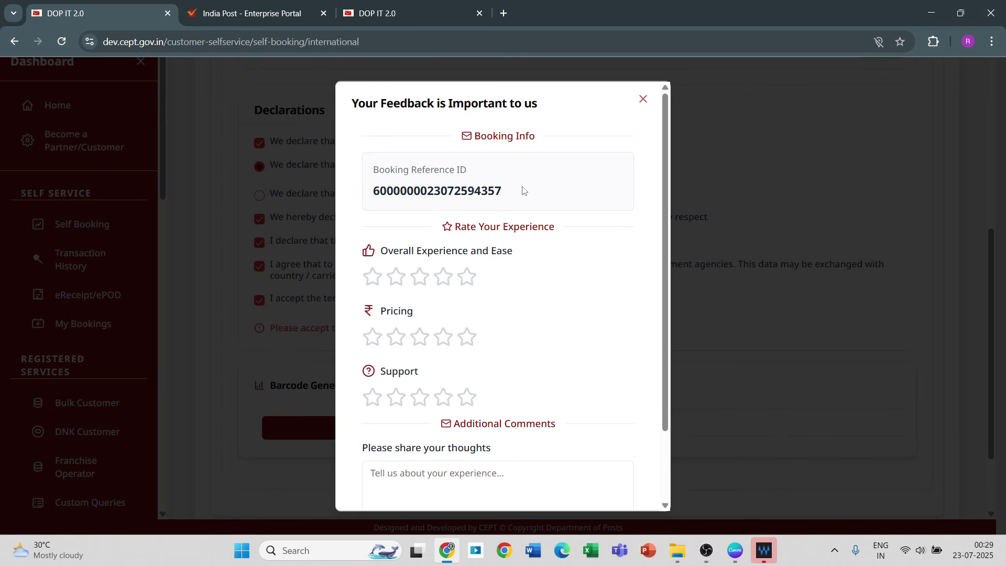
Step: Rate experience, pricing and support five stars, comment 'This software is an excellant software', and submit
{"action": "left_click", "coordinate": [470, 283]}
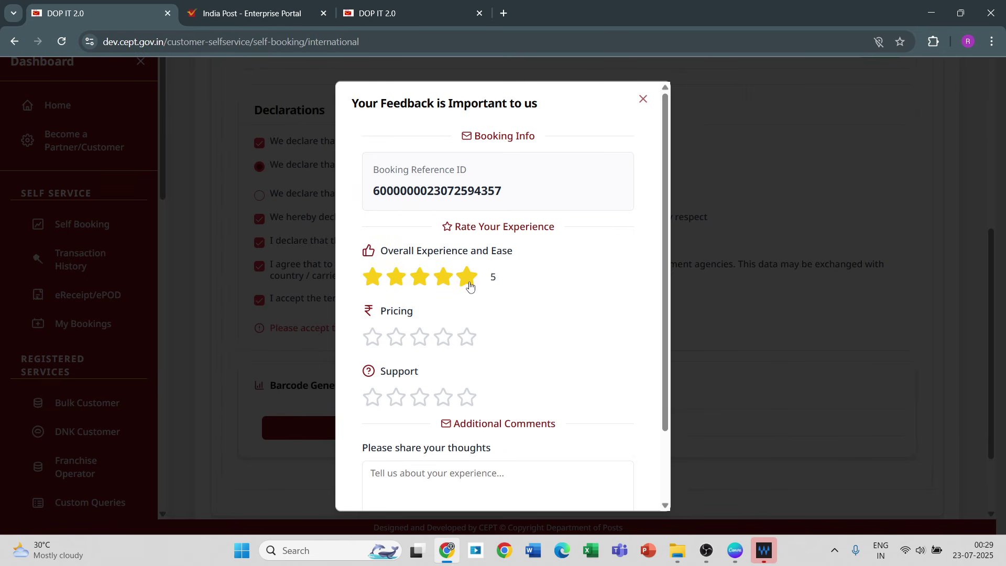
{"action": "left_click", "coordinate": [470, 348]}
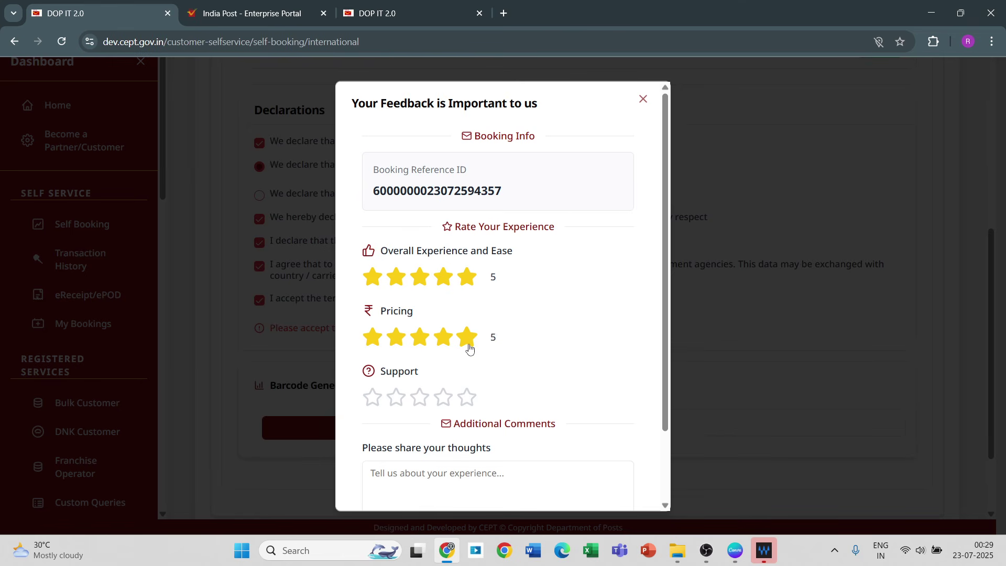
{"action": "left_click", "coordinate": [469, 399]}
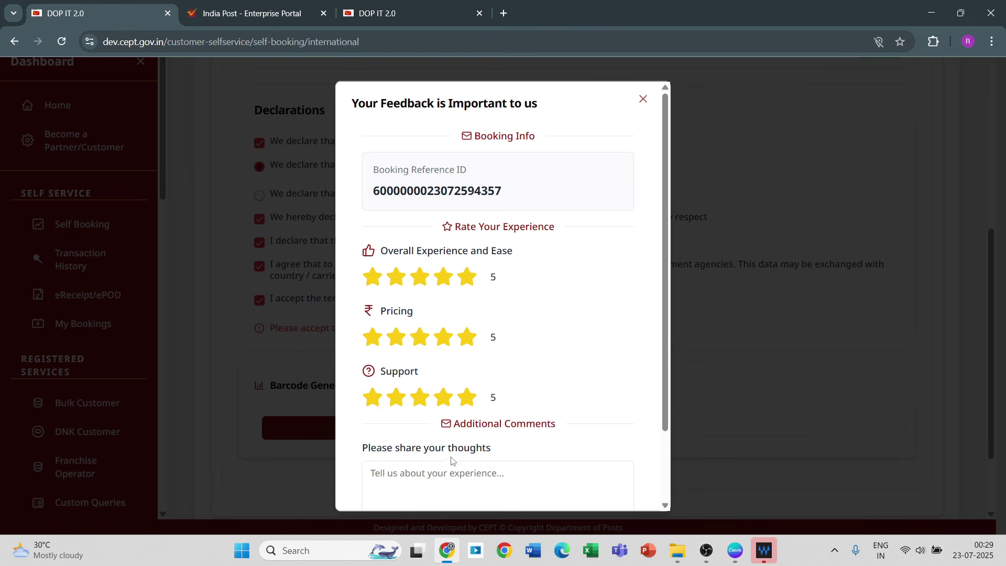
{"action": "left_click", "coordinate": [442, 473]}
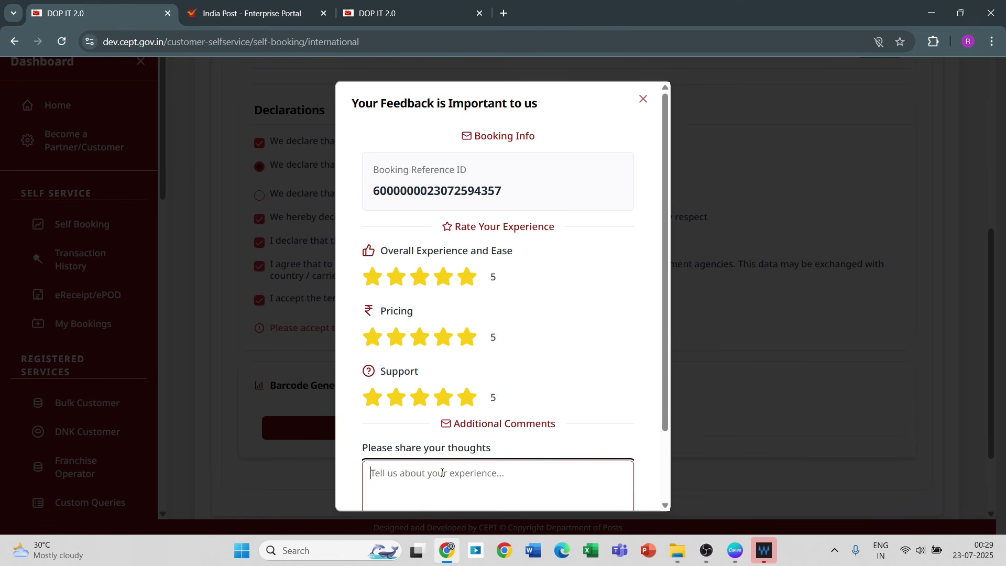
{"action": "type", "text": "This"}
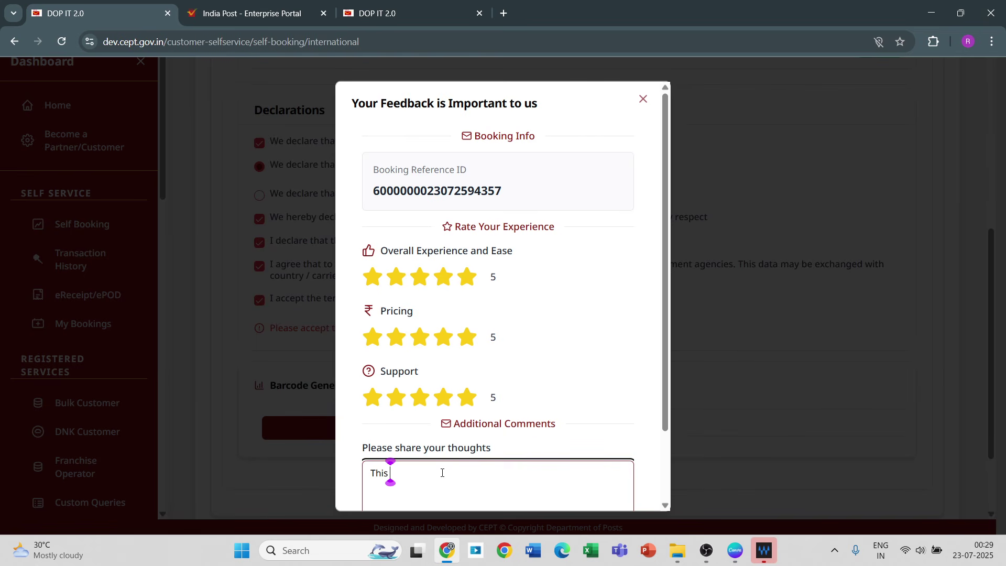
{"action": "type", "text": "software is an"}
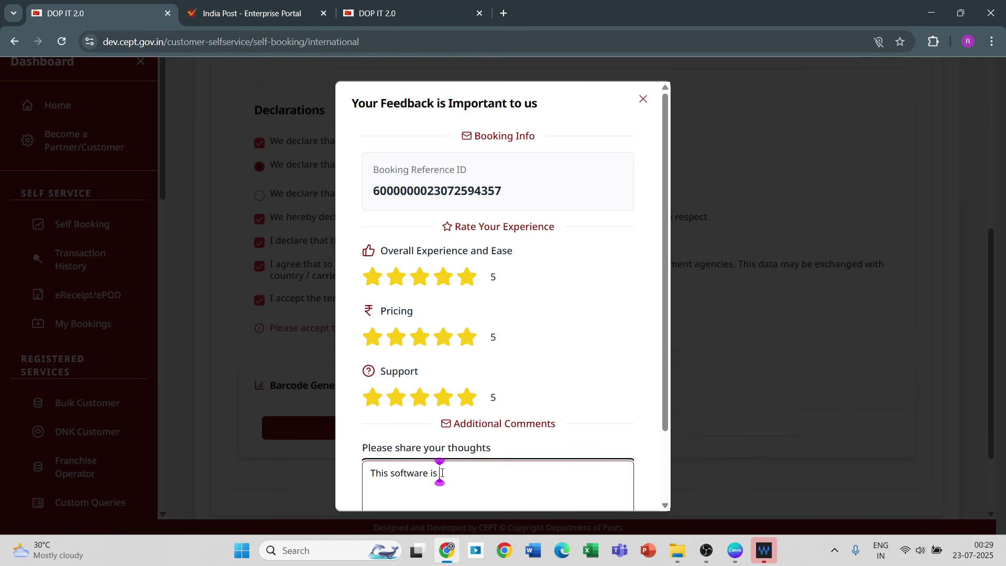
{"action": "type", "text": " excellan"}
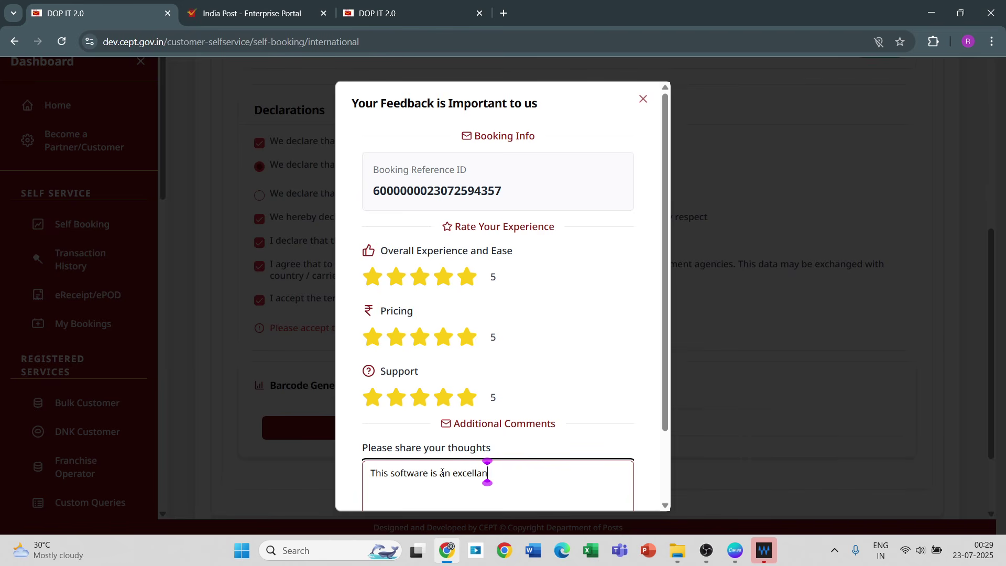
{"action": "type", "text": "t softw"}
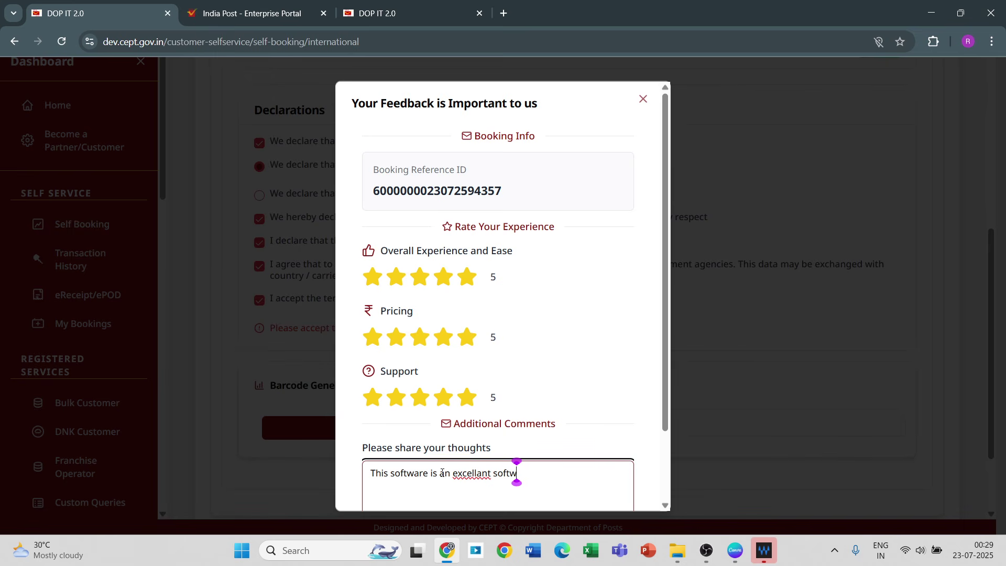
{"action": "type", "text": "are"}
{"action": "scroll", "coordinate": [663, 505], "scroll_direction": "down", "scroll_amount": 2}
{"action": "left_click", "coordinate": [506, 487]}
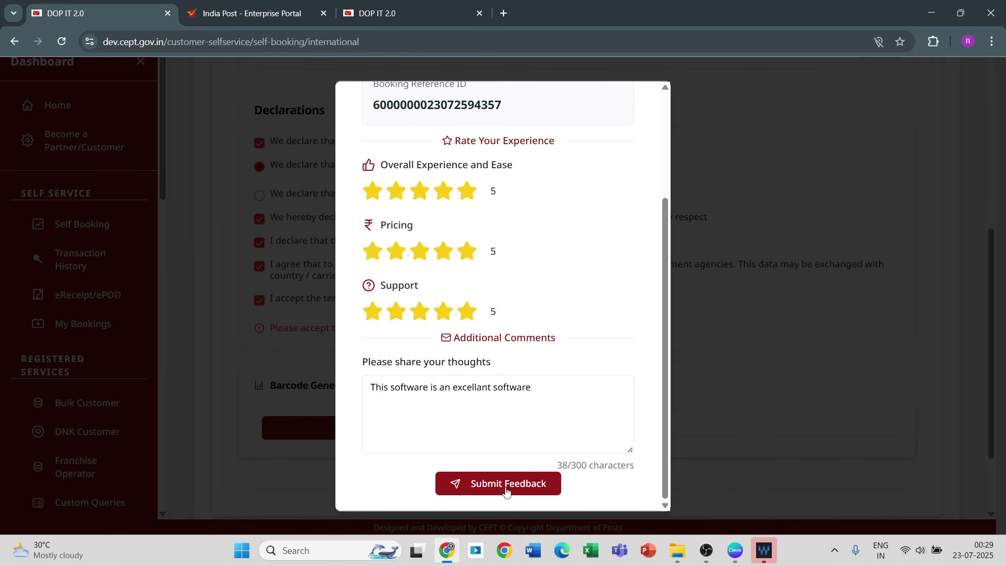
{"action": "left_click", "coordinate": [506, 492]}
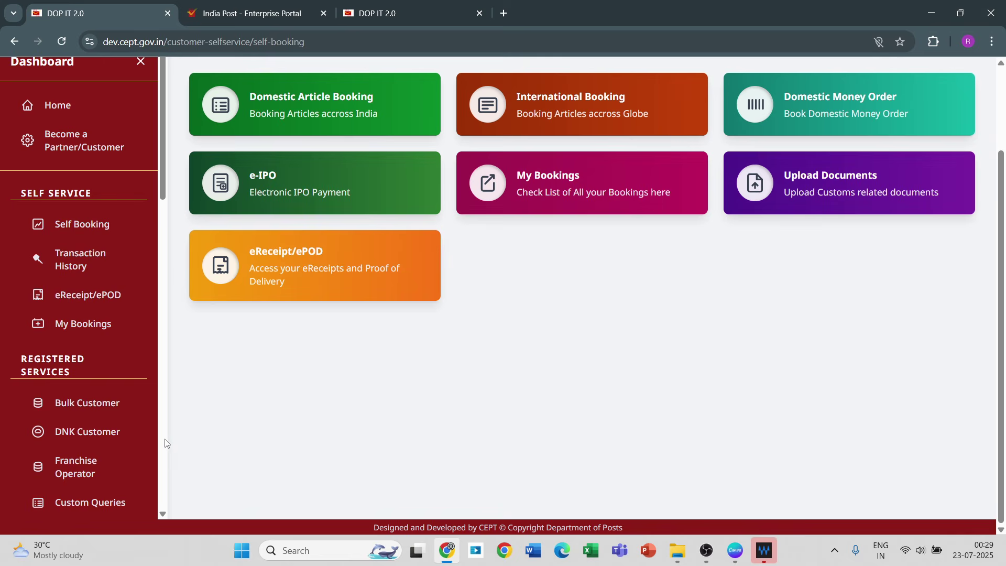
Step: Scroll down the Self Booking dashboard to view its remaining service sections
{"action": "scroll", "coordinate": [166, 443], "scroll_direction": "down", "scroll_amount": 6}
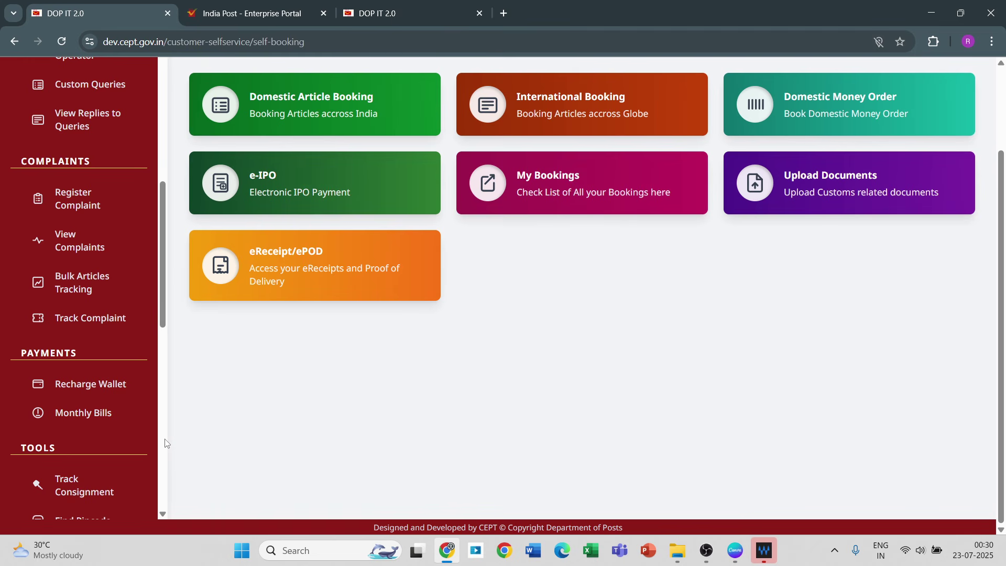
Step: Fetch customs upload records for 22–23 July 2025 and open the LP000000371IN upload form
{"action": "left_click", "coordinate": [794, 183]}
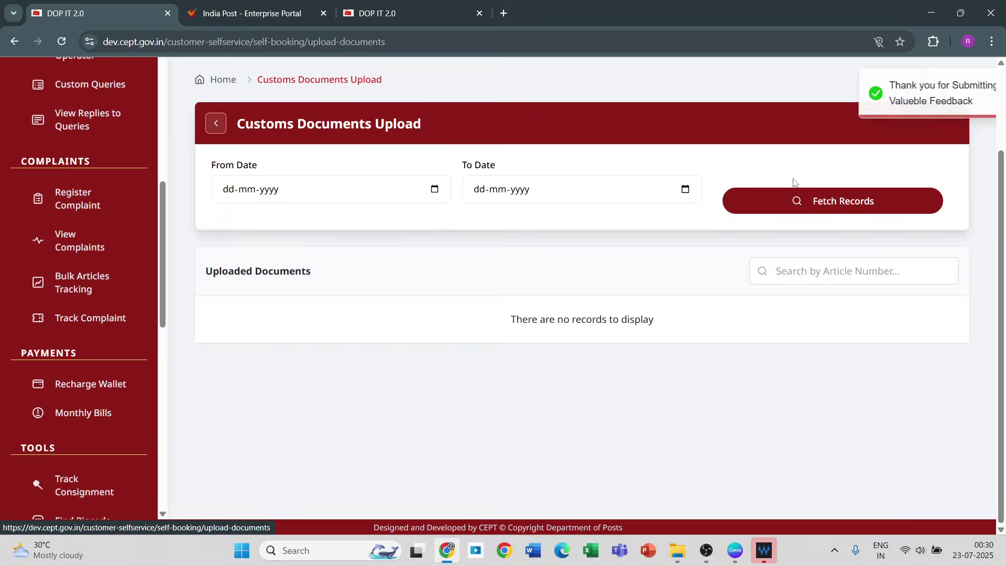
{"action": "left_click", "coordinate": [435, 189]}
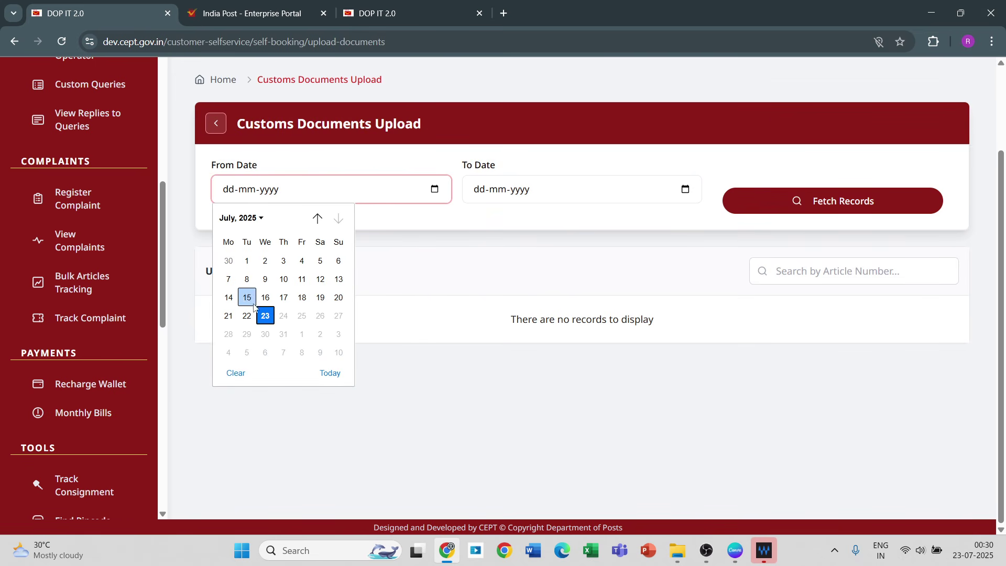
{"action": "left_click", "coordinate": [246, 317]}
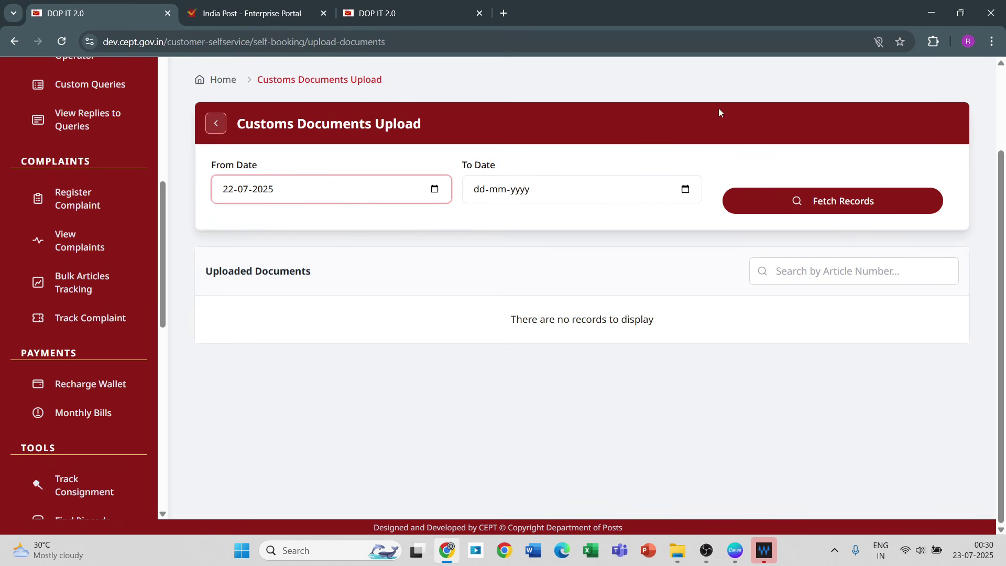
{"action": "left_click", "coordinate": [685, 190]}
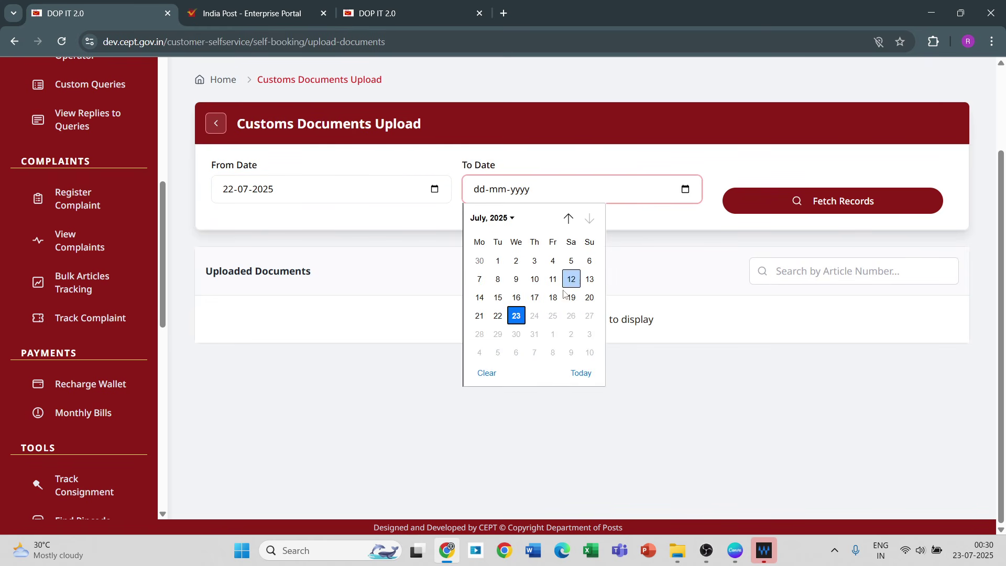
{"action": "left_click", "coordinate": [517, 317]}
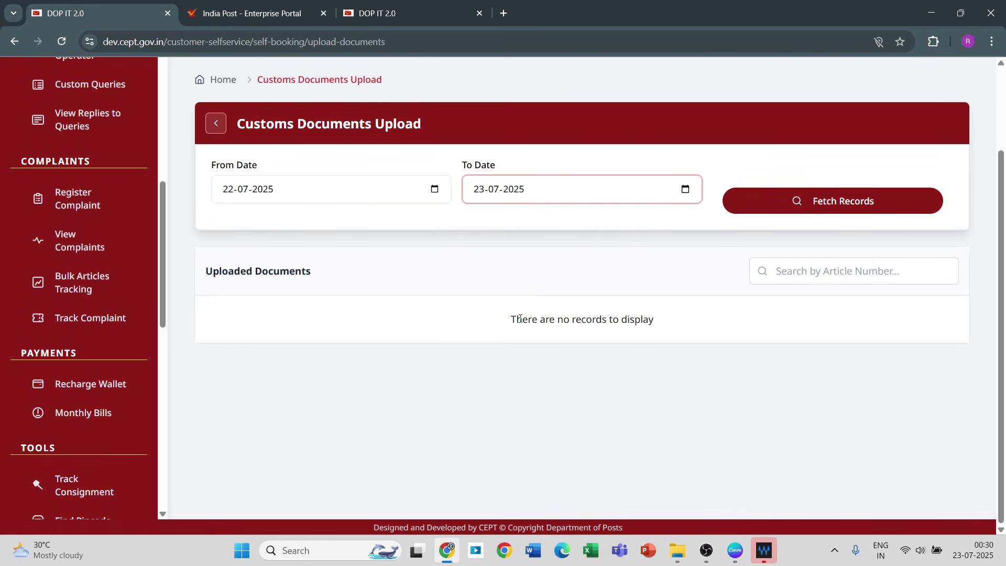
{"action": "left_click", "coordinate": [803, 206]}
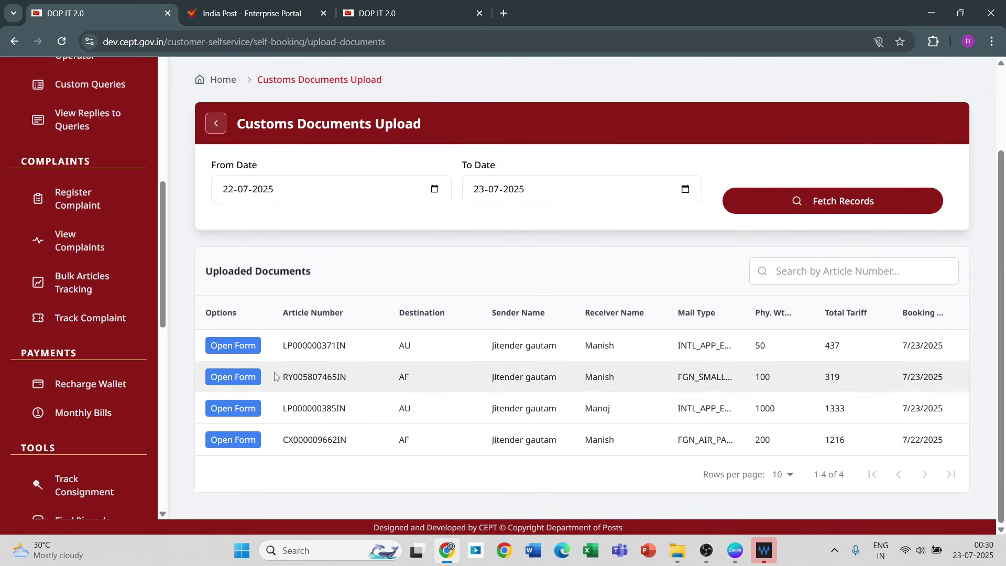
{"action": "left_click", "coordinate": [230, 351]}
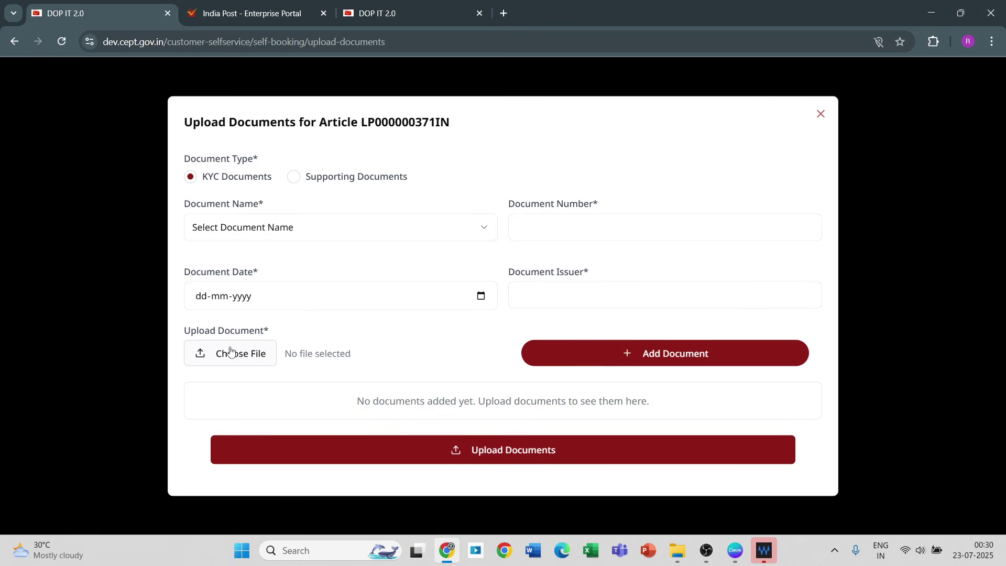
Step: Reopen the LP000000371IN form and set type Supporting Documents with document name Invoice
{"action": "left_click", "coordinate": [821, 114]}
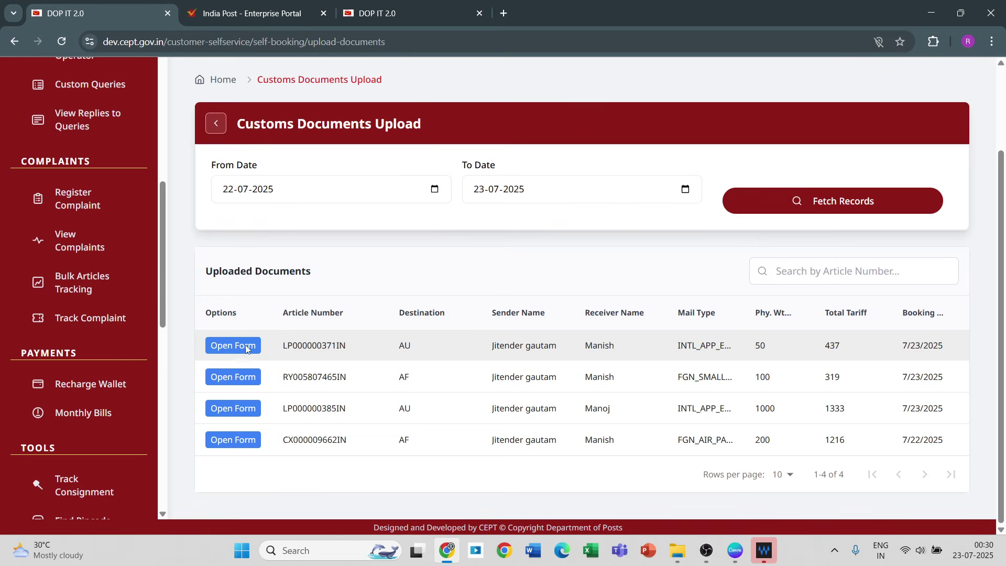
{"action": "left_click", "coordinate": [247, 350]}
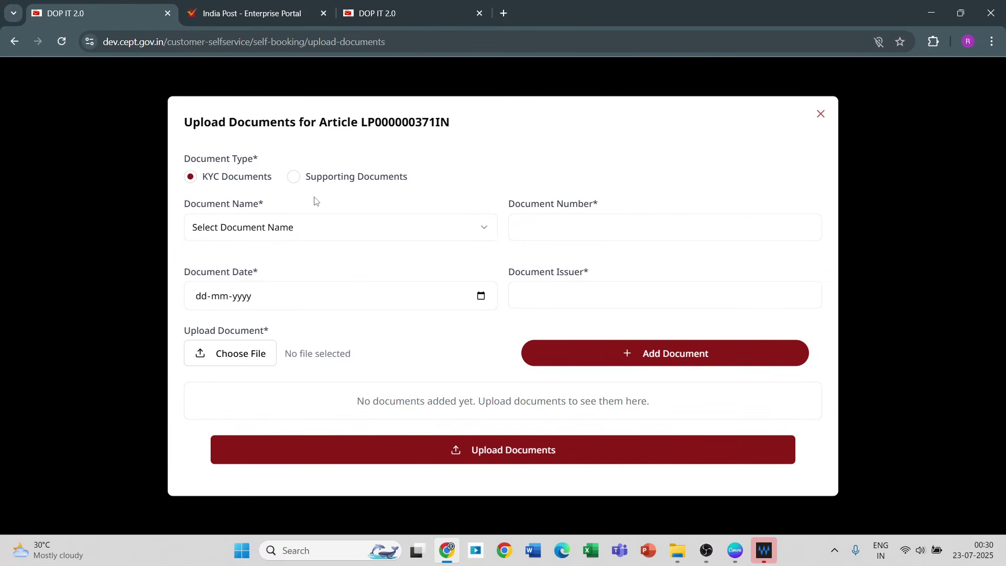
{"action": "left_click", "coordinate": [294, 180]}
{"action": "left_click", "coordinate": [295, 228]}
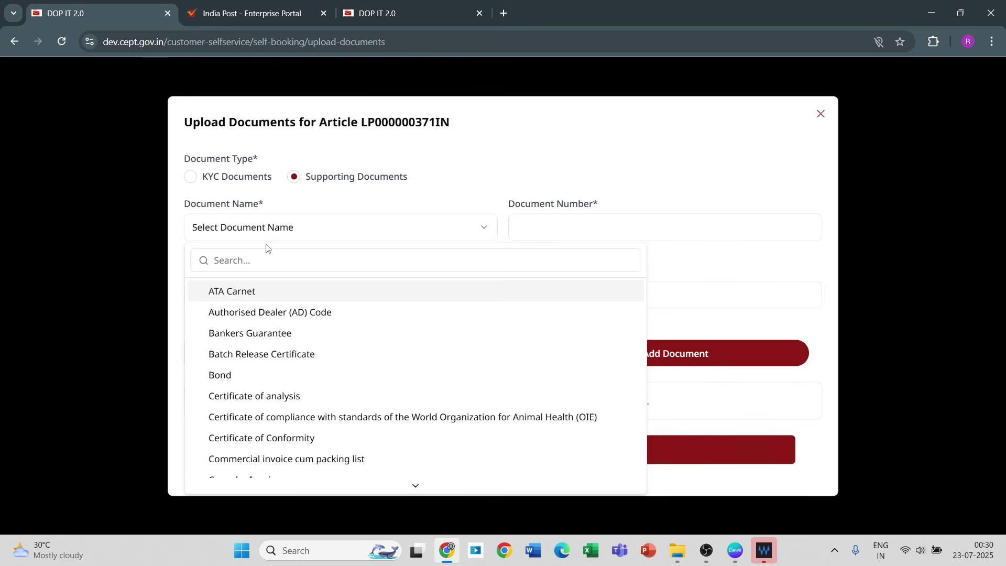
{"action": "type", "text": "in"}
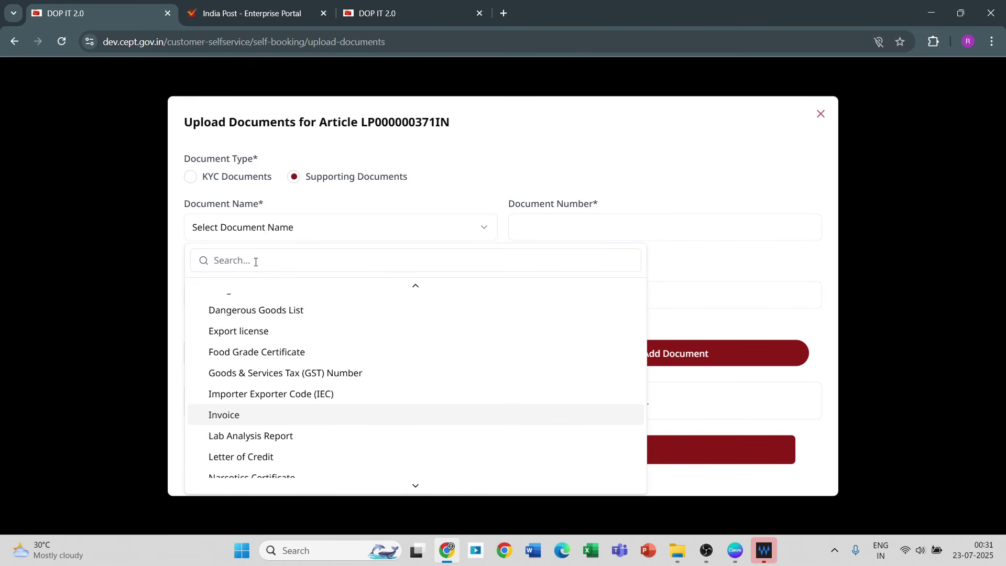
{"action": "left_click", "coordinate": [226, 416]}
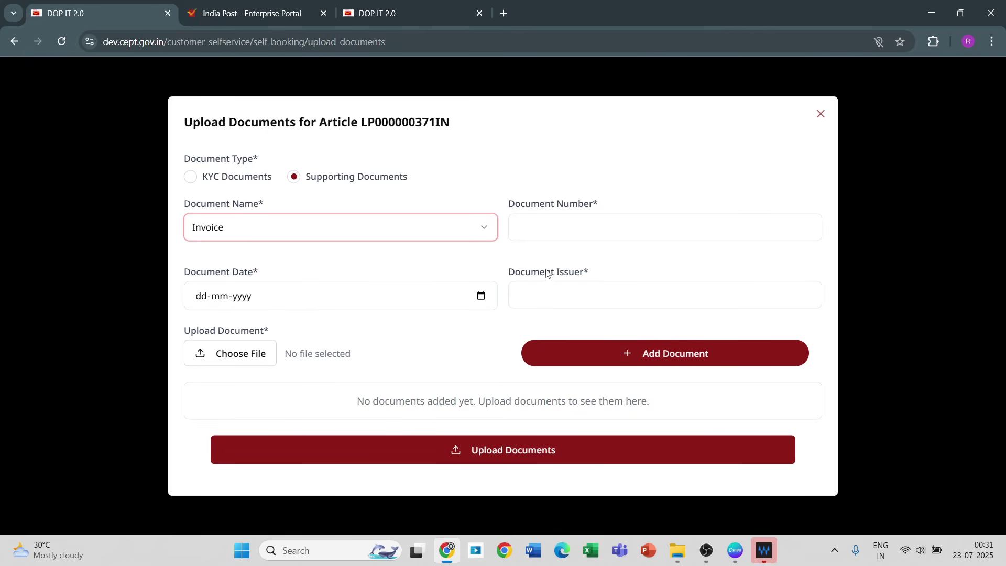
Step: Enter document number 1 and document date 23-07-2025
{"action": "left_click", "coordinate": [579, 237]}
{"action": "type", "text": "1"}
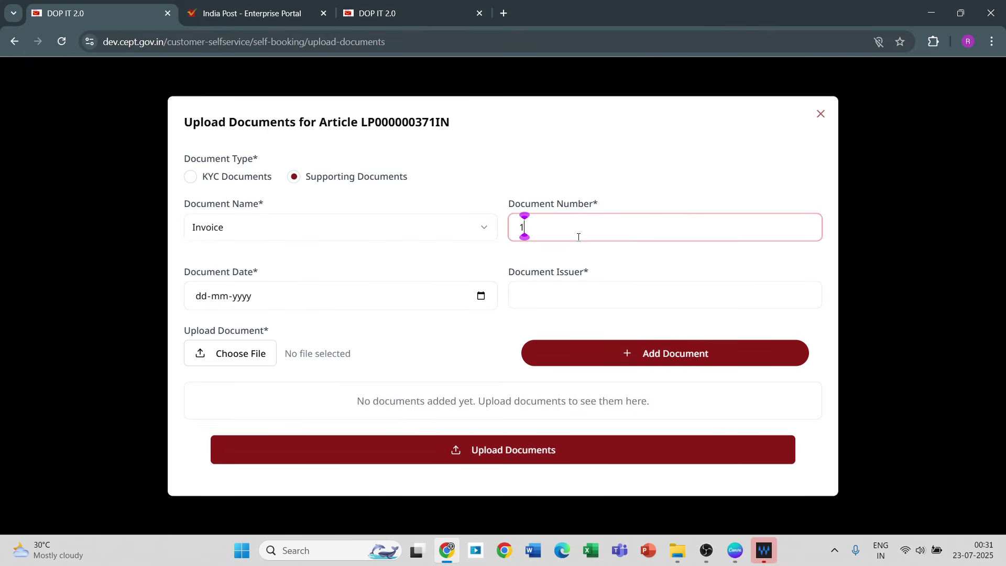
{"action": "left_click", "coordinate": [482, 297]}
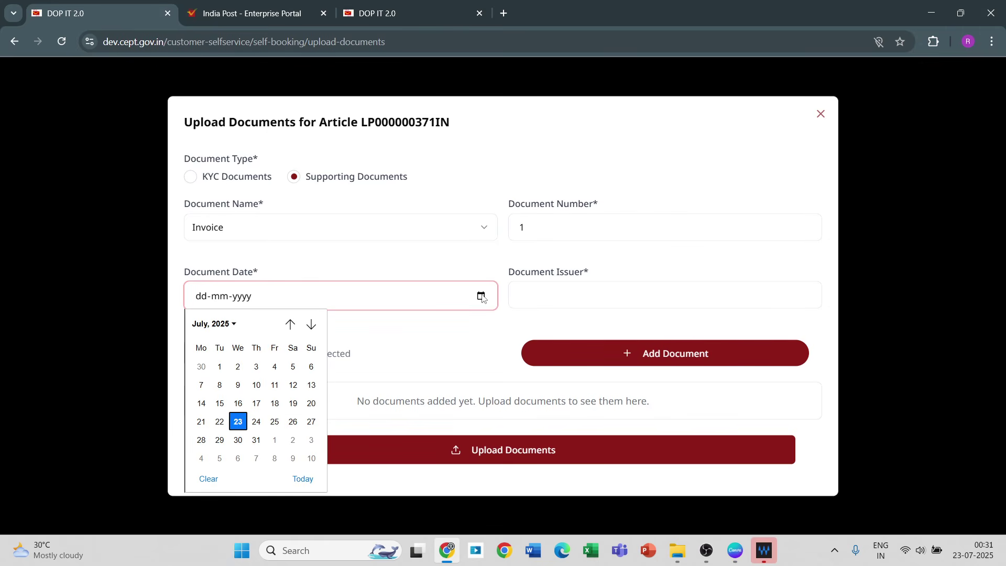
{"action": "left_click", "coordinate": [239, 422]}
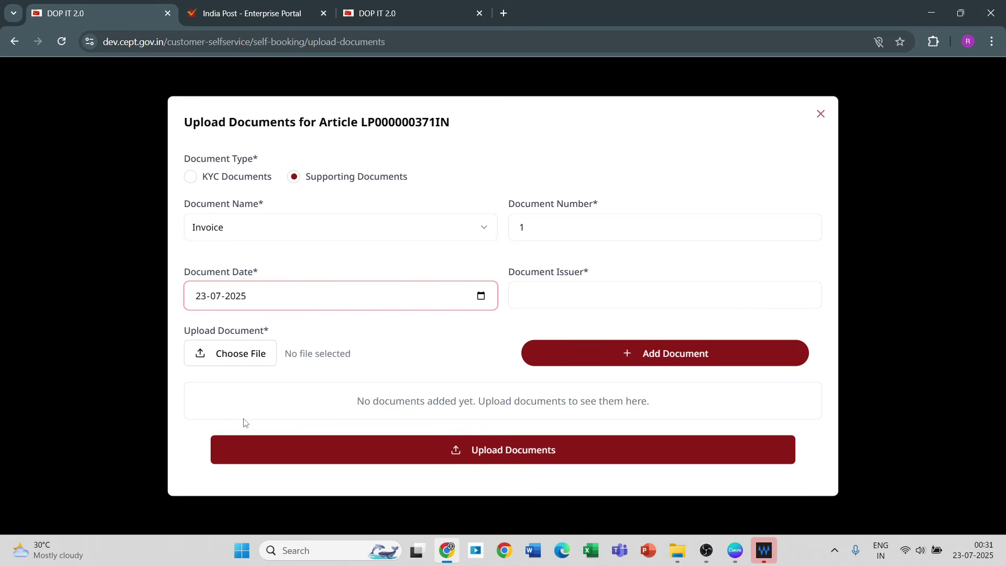
{"action": "left_click", "coordinate": [560, 301]}
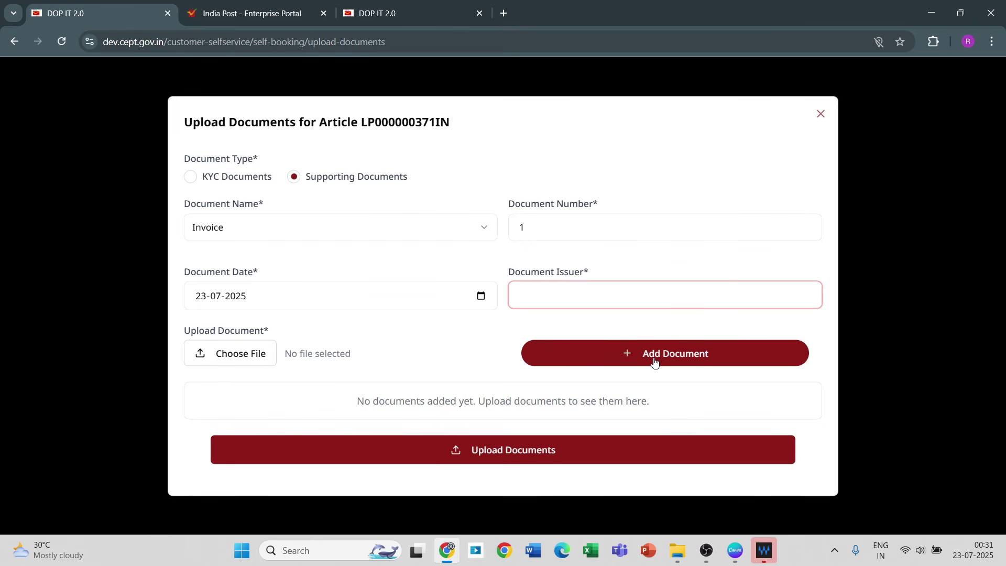
Step: Attach CN 23 tech 2.0.pdf from Downloads; adding it is refused because the document issuer is empty
{"action": "right_click", "coordinate": [241, 361]}
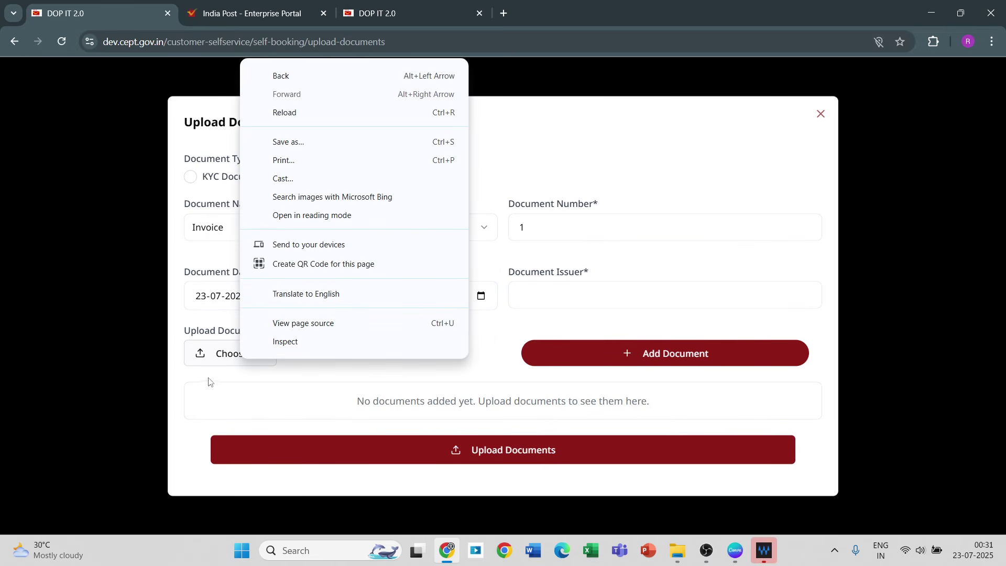
{"action": "left_click", "coordinate": [229, 362]}
{"action": "left_click", "coordinate": [229, 362]}
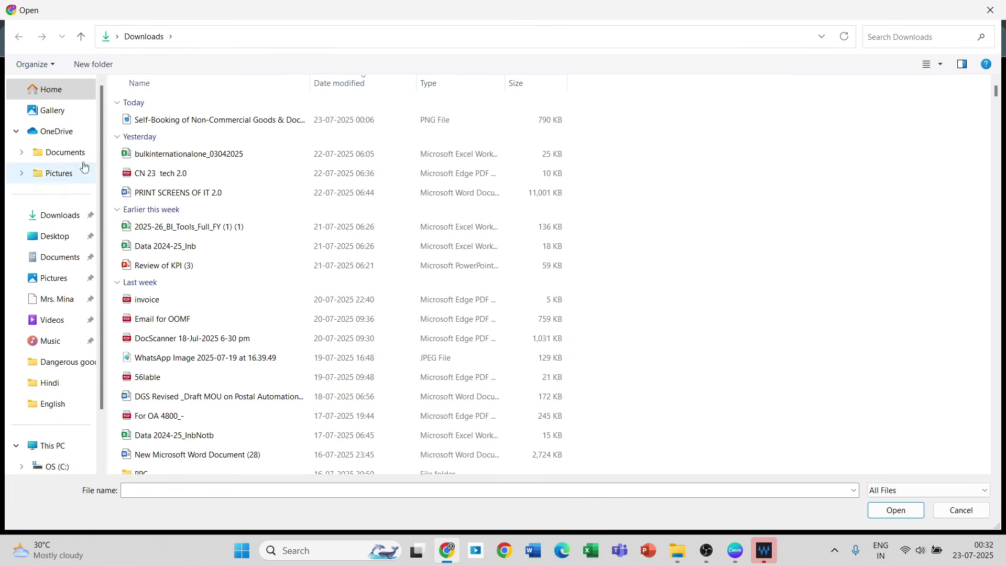
{"action": "left_click", "coordinate": [71, 223]}
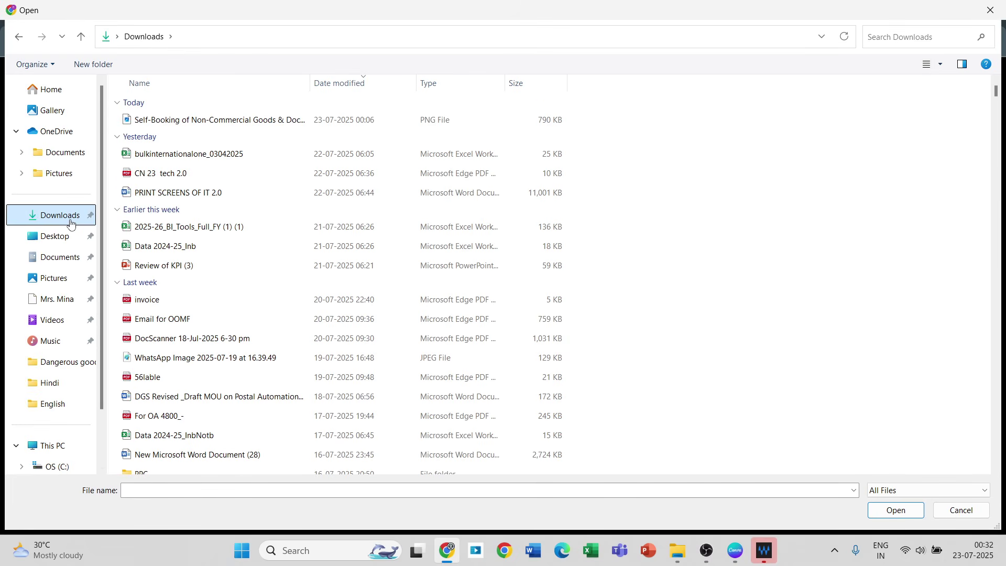
{"action": "double_click", "coordinate": [168, 173]}
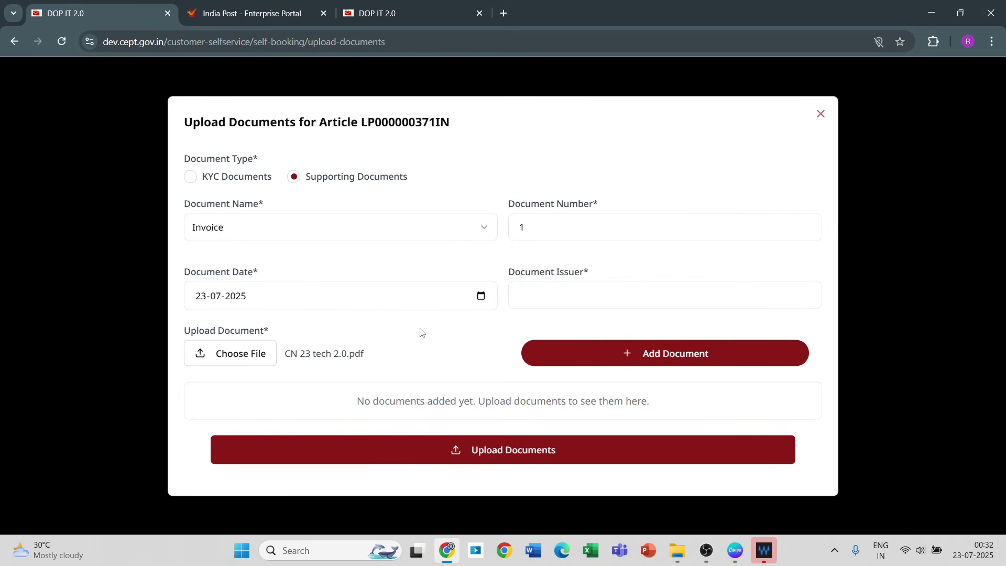
{"action": "left_click", "coordinate": [627, 352]}
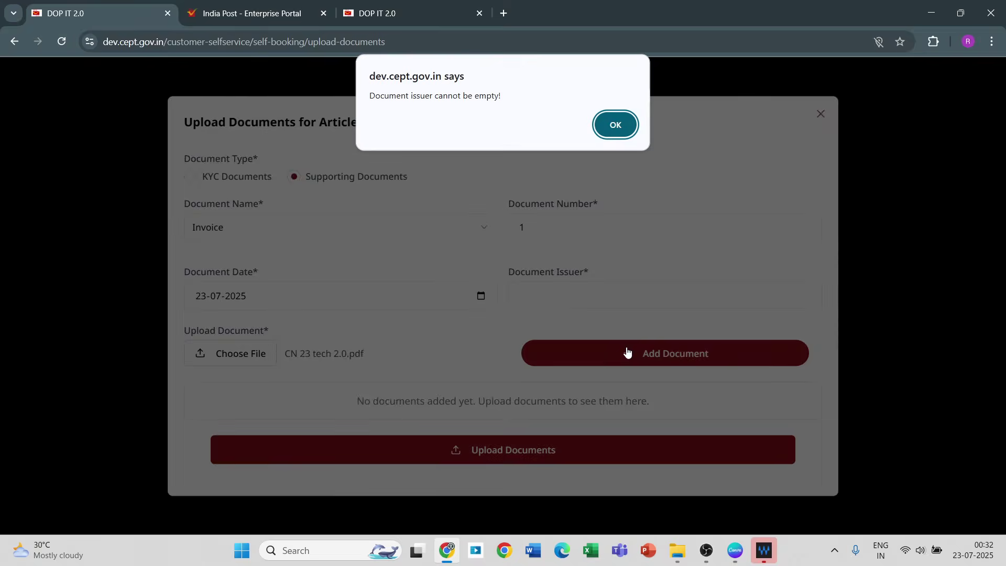
{"action": "left_click", "coordinate": [612, 120]}
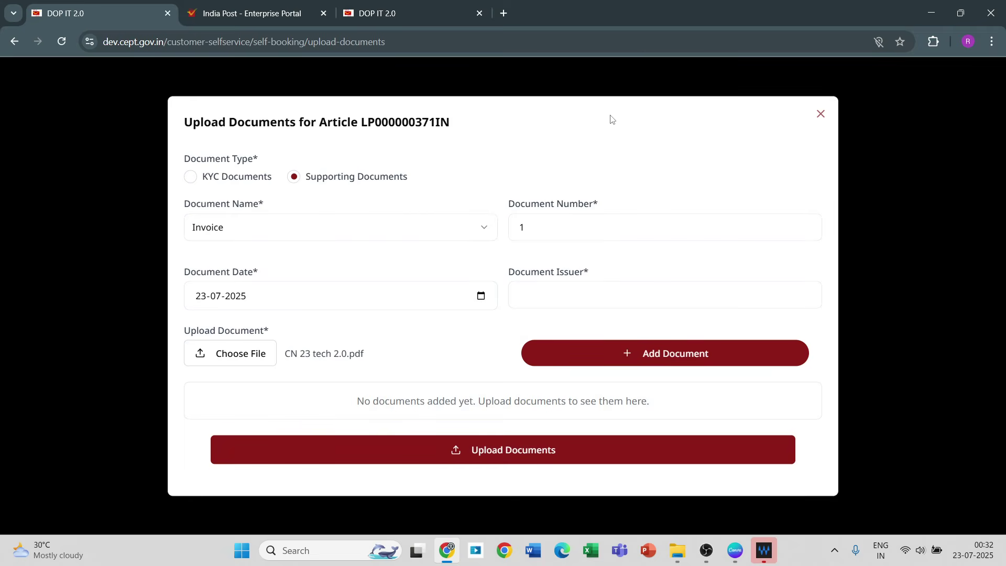
Step: Change the document name to Export license and extend the document number to 12344
{"action": "left_click", "coordinate": [259, 235]}
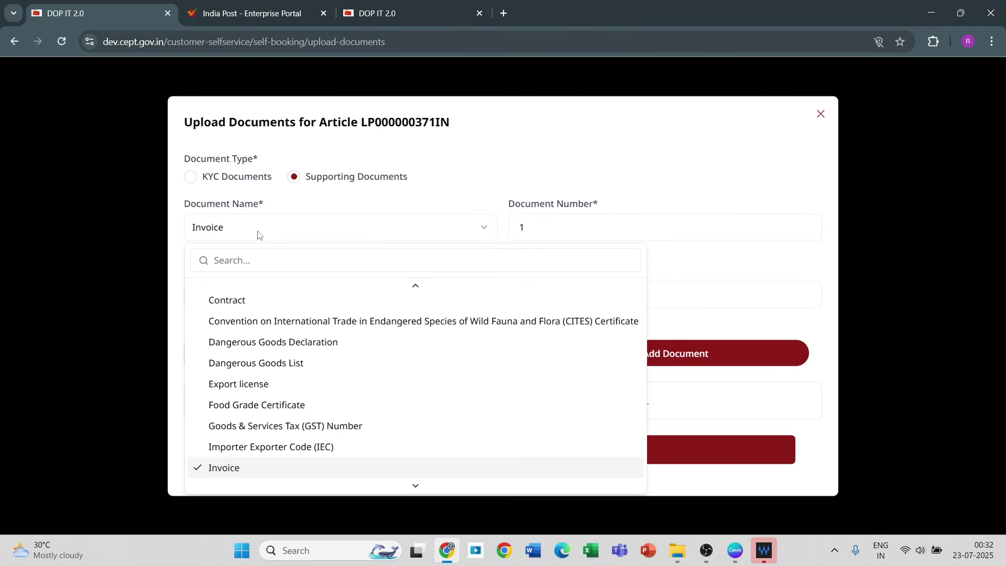
{"action": "left_click", "coordinate": [242, 386]}
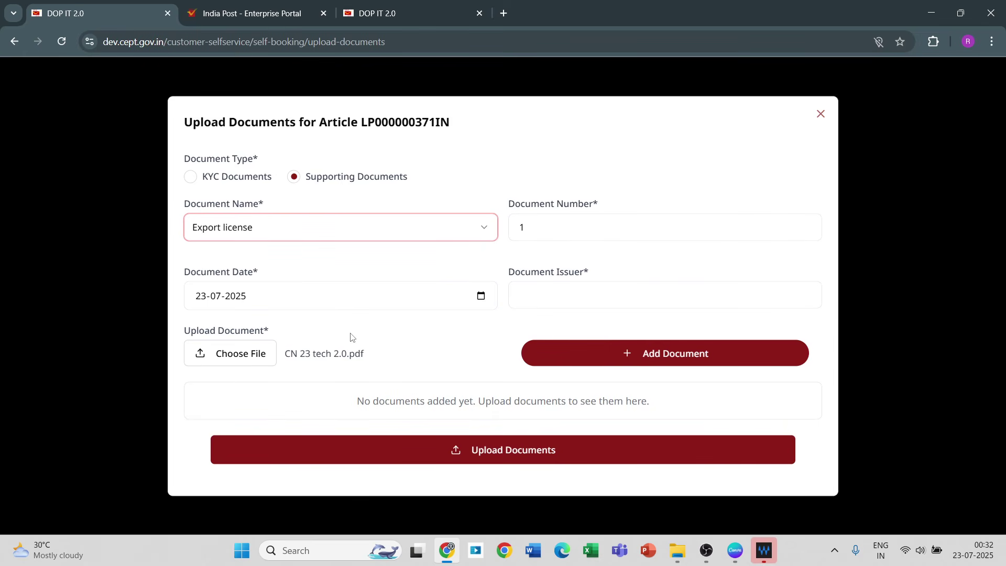
{"action": "left_click", "coordinate": [549, 232]}
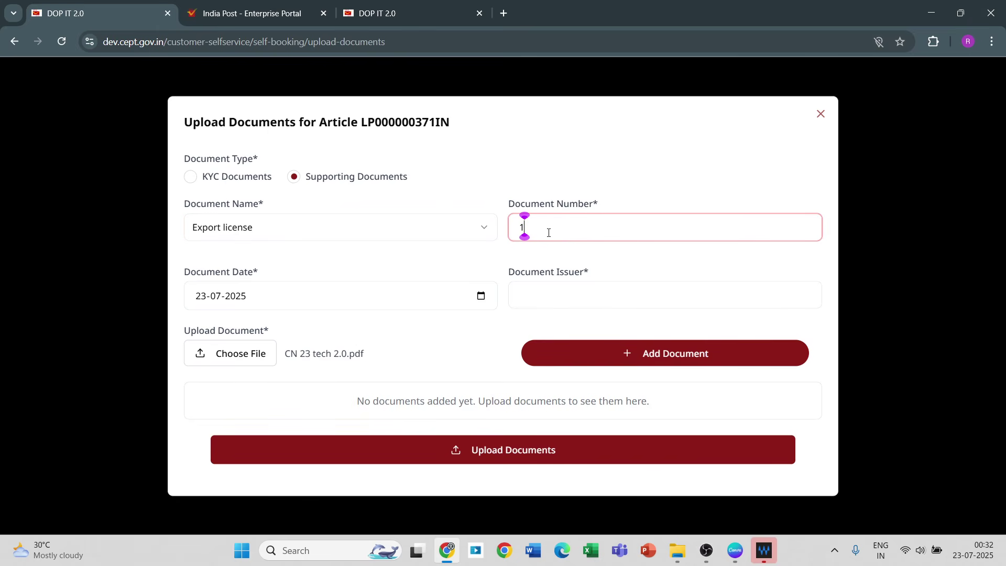
{"action": "type", "text": "2344"}
Step: Keep the 23-07-2025 document date, leave the issuer blank, and submit the documents
{"action": "left_click", "coordinate": [481, 296]}
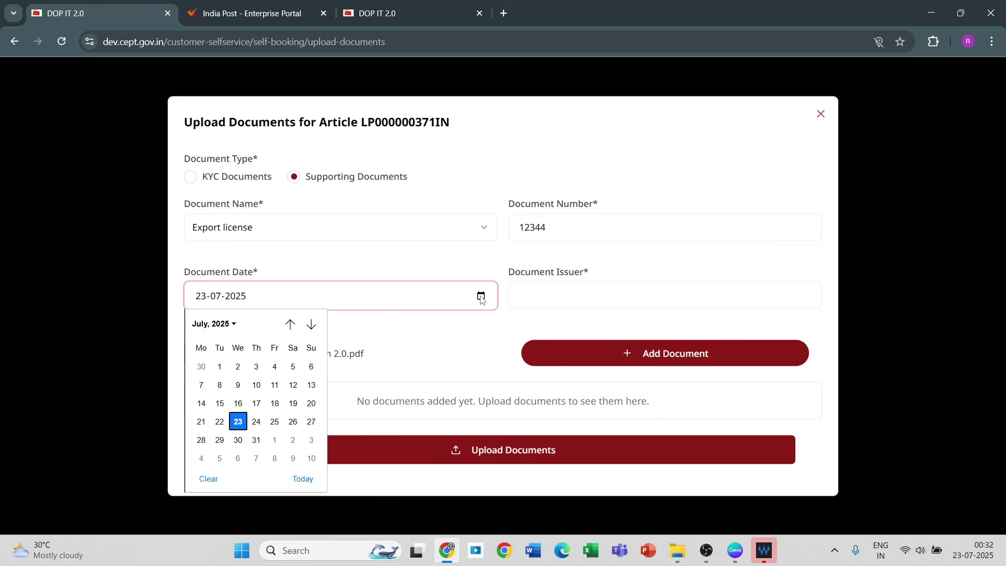
{"action": "left_click", "coordinate": [566, 292]}
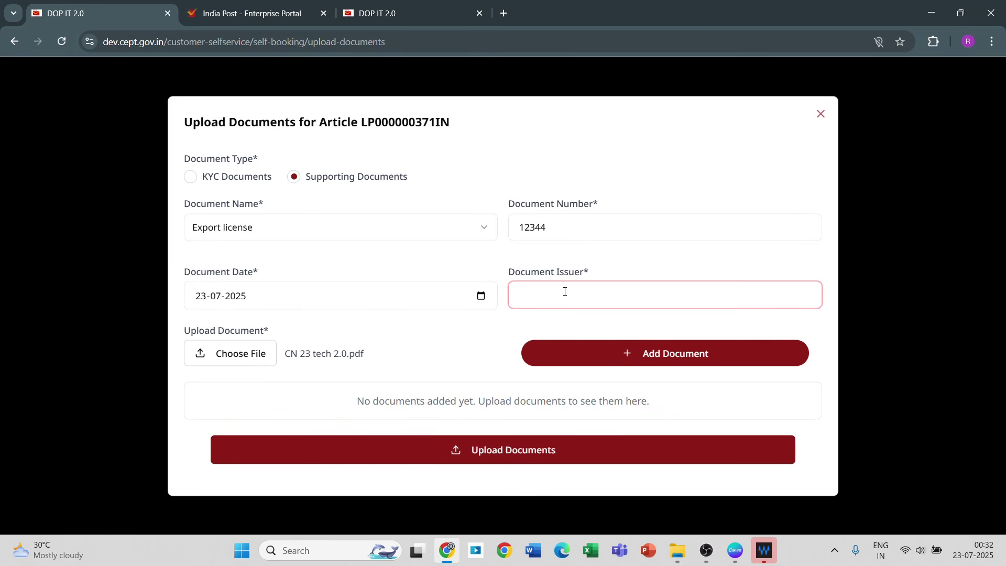
{"action": "left_click", "coordinate": [338, 339]}
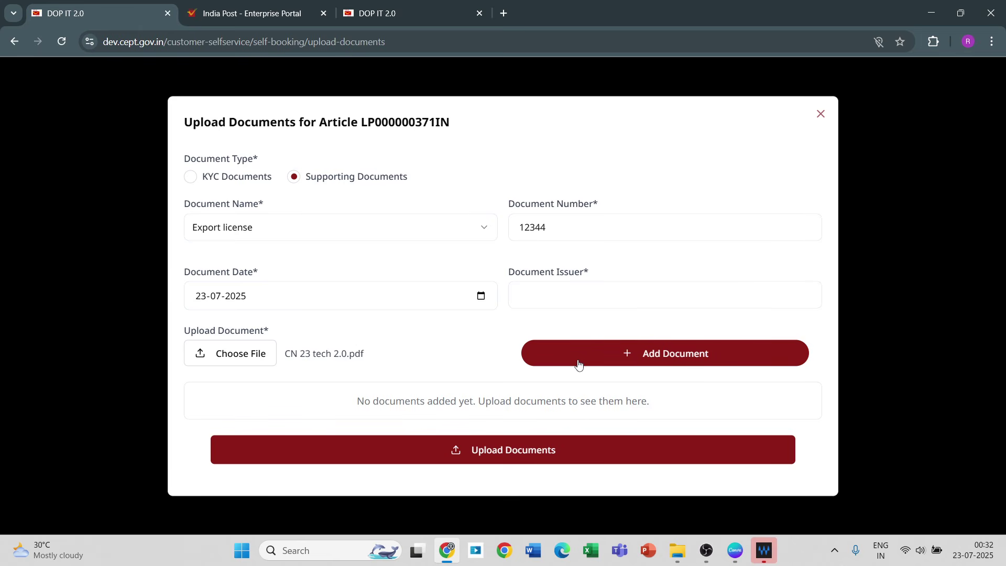
{"action": "left_click", "coordinate": [483, 457]}
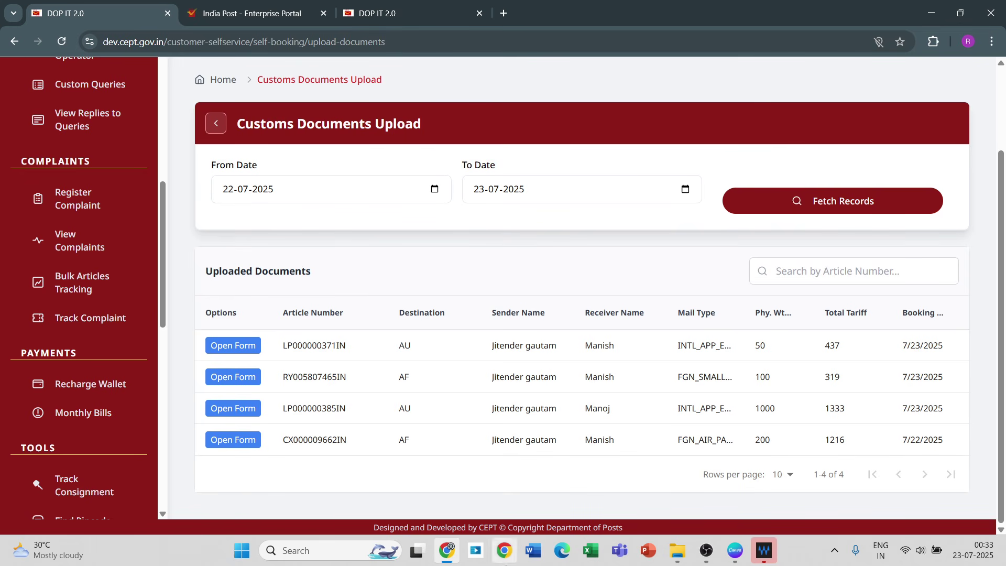
Step: Interact with the Customs Documents Upload list showing four records dated 22 and 23 July 2025
{"action": "mouse_move", "coordinate": [706, 550]}
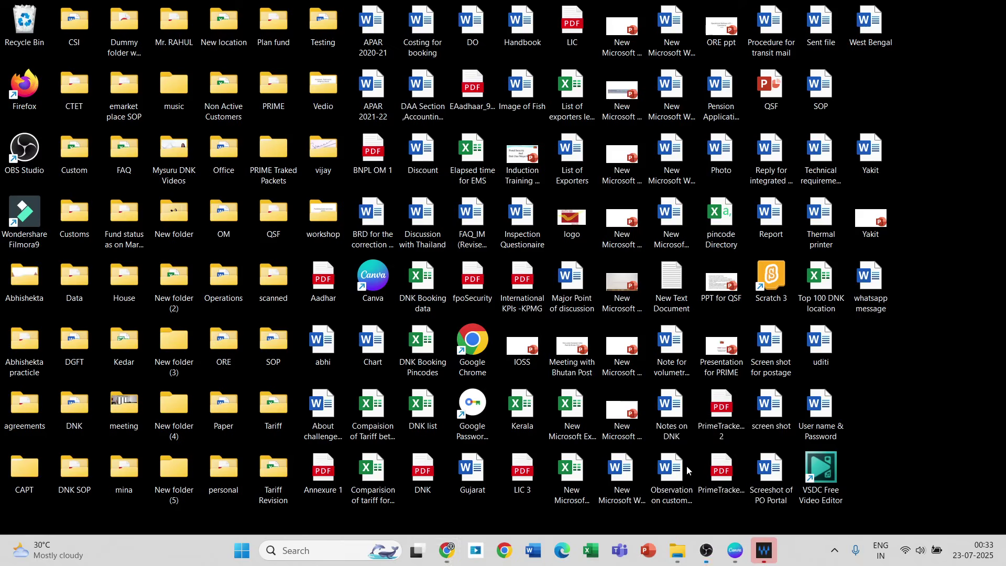
{"action": "left_click", "coordinate": [689, 470]}
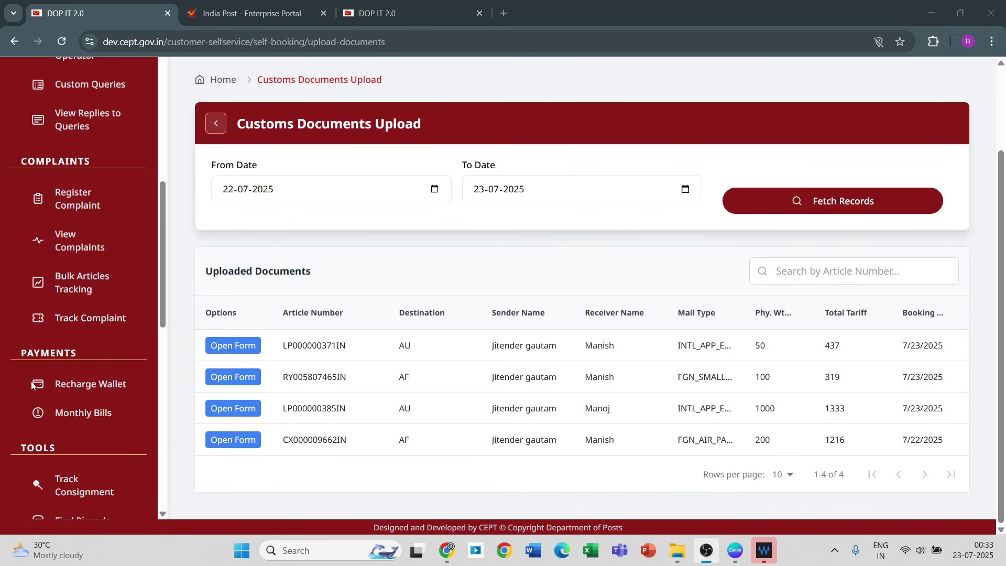